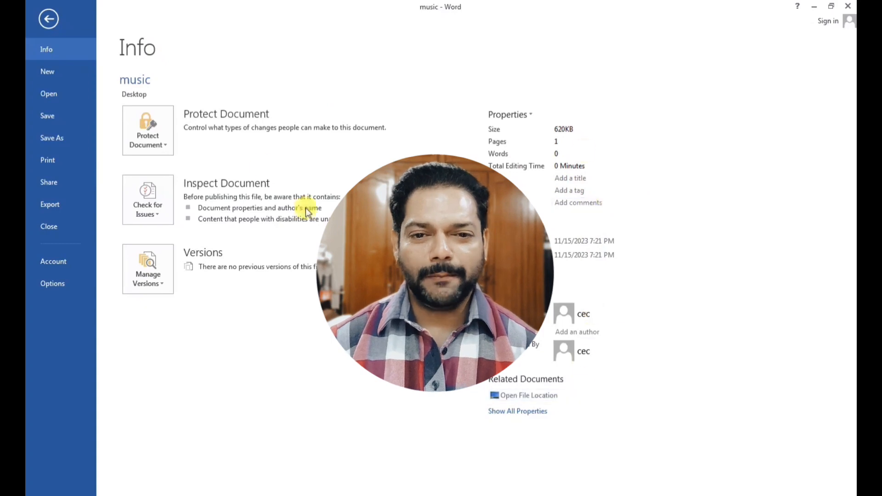
# - Return to the music document and enlarge the boombox picture to 270% to examine its cassette controls and speakers
pyautogui.click(49, 19)
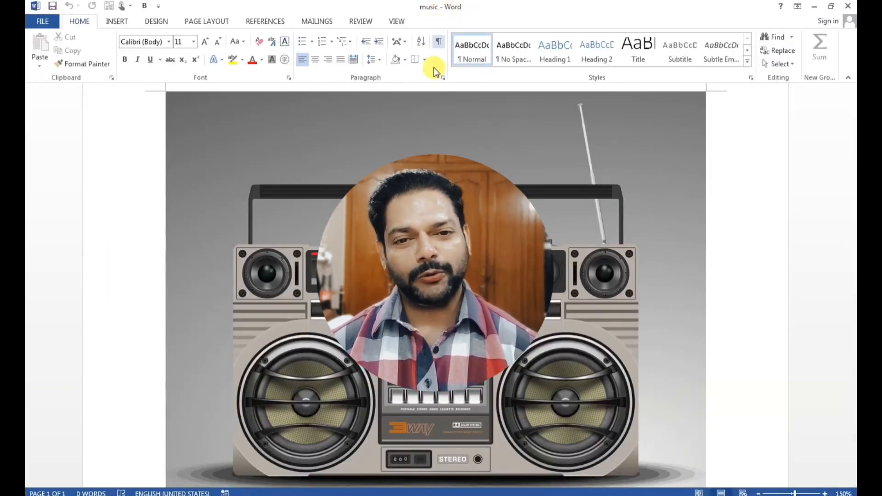
pyautogui.scroll(-3, 435, 276)
pyautogui.keyDown('ctrl'); pyautogui.scroll(12, 435, 276); pyautogui.keyUp('ctrl')
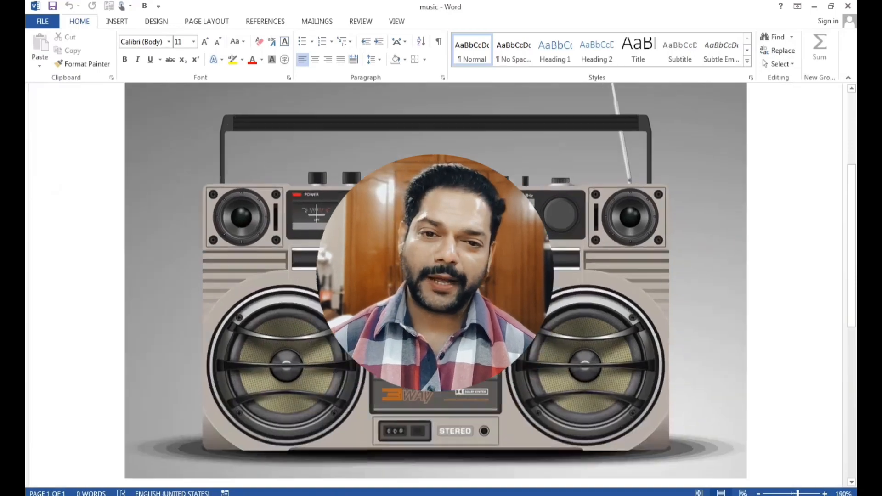
pyautogui.scroll(2, 435, 275)
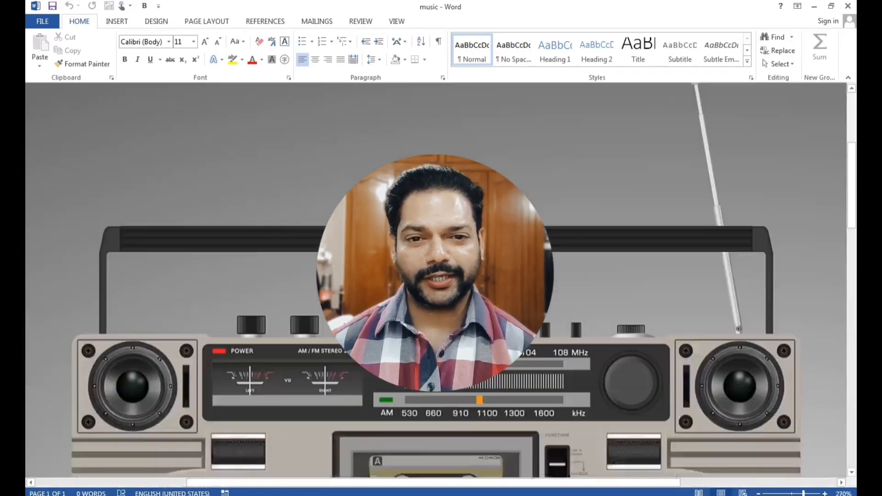
pyautogui.scroll(-10, 436, 275)
pyautogui.scroll(3, 436, 275)
pyautogui.scroll(1, 435, 275)
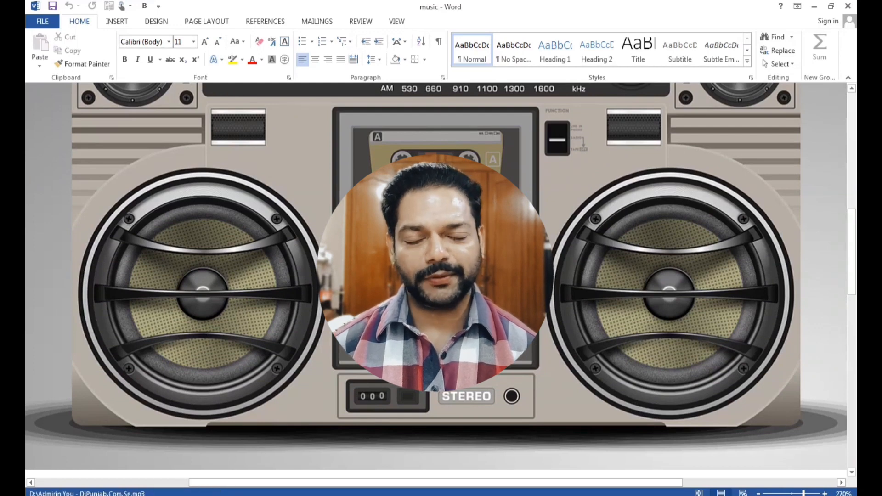
# - Open the MP3 file linked to the boombox's controls and allow it to play
pyautogui.keyDown('ctrl'); pyautogui.click(435, 275); pyautogui.keyUp('ctrl')
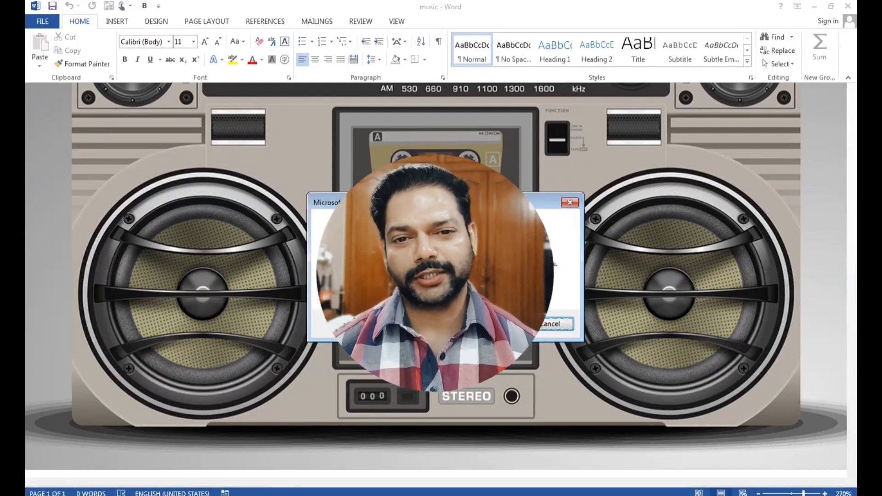
pyautogui.click(496, 324)
pyautogui.click(540, 295)
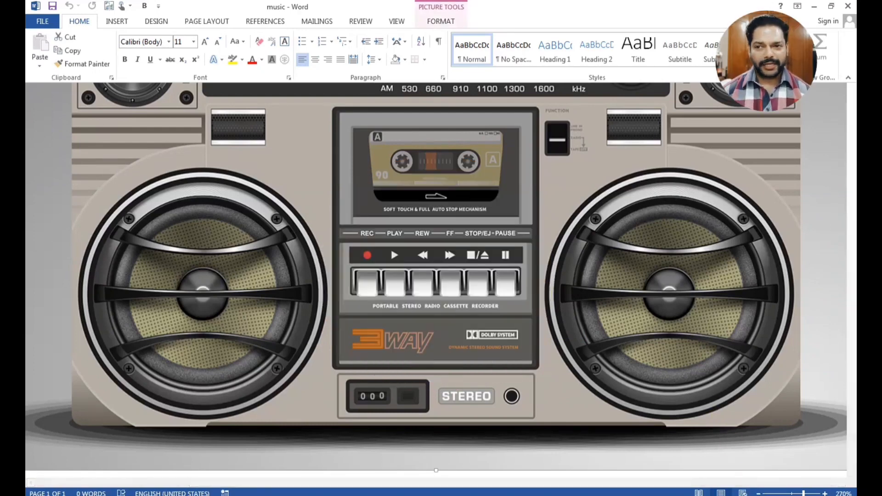
# - Adjust the system volume for the playing song, and close the media player
pyautogui.click(754, 492)
pyautogui.click(790, 444)
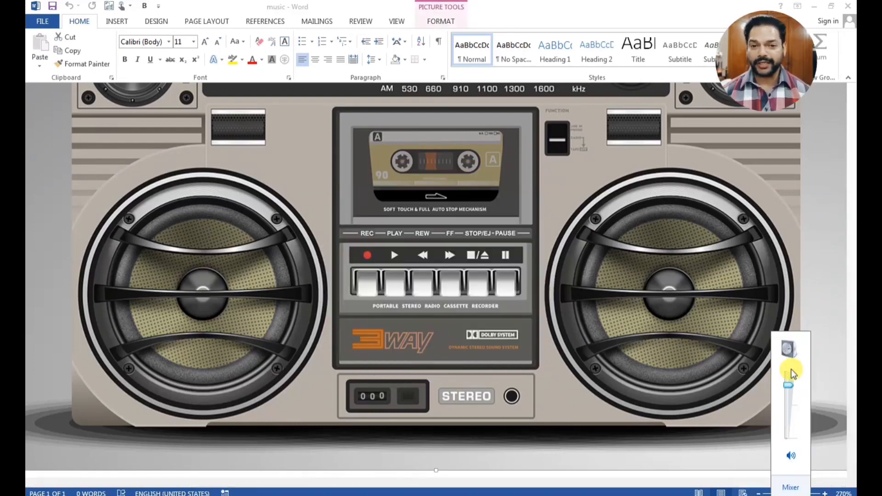
pyautogui.click(835, 297)
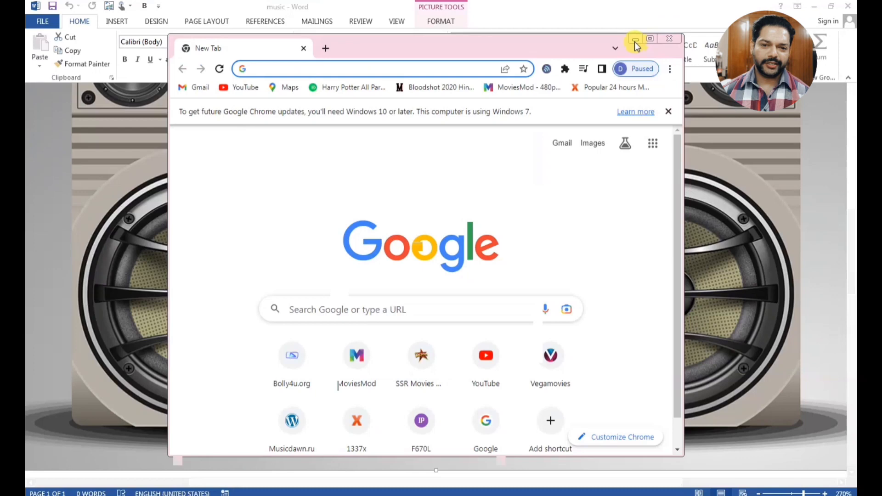
pyautogui.click(635, 40)
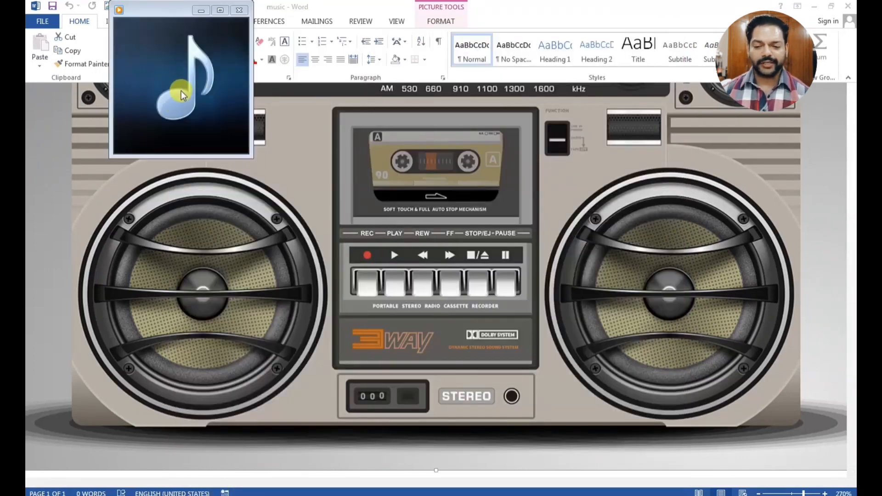
pyautogui.click(239, 10)
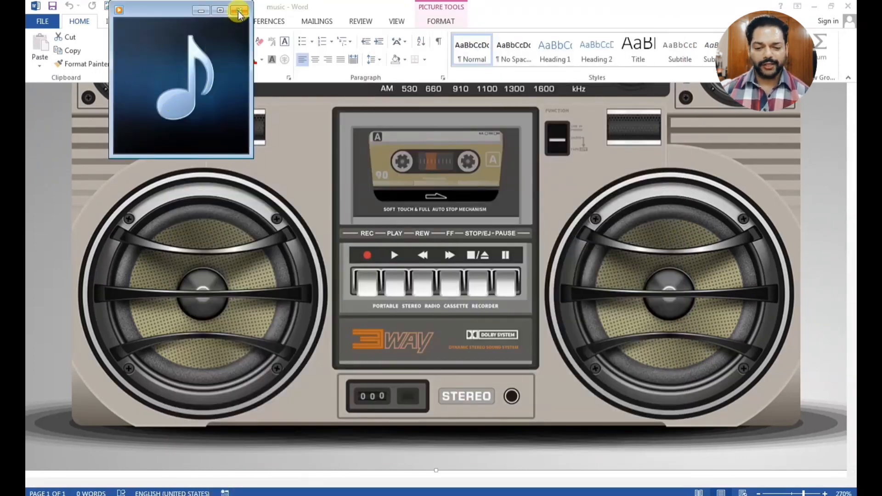
# - Play the MP3 linked to the boombox's play symbol again, and close the player and minimize the document window
pyautogui.keyDown('ctrl'); pyautogui.click(394, 251); pyautogui.keyUp('ctrl')
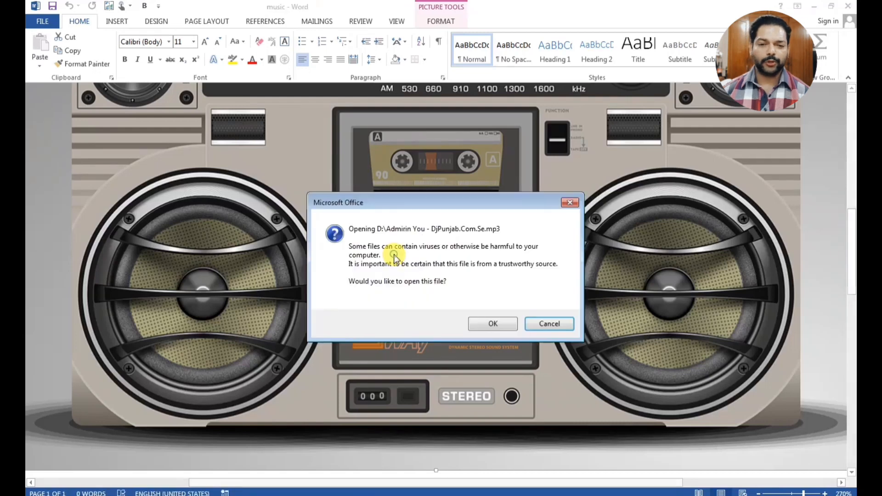
pyautogui.click(478, 323)
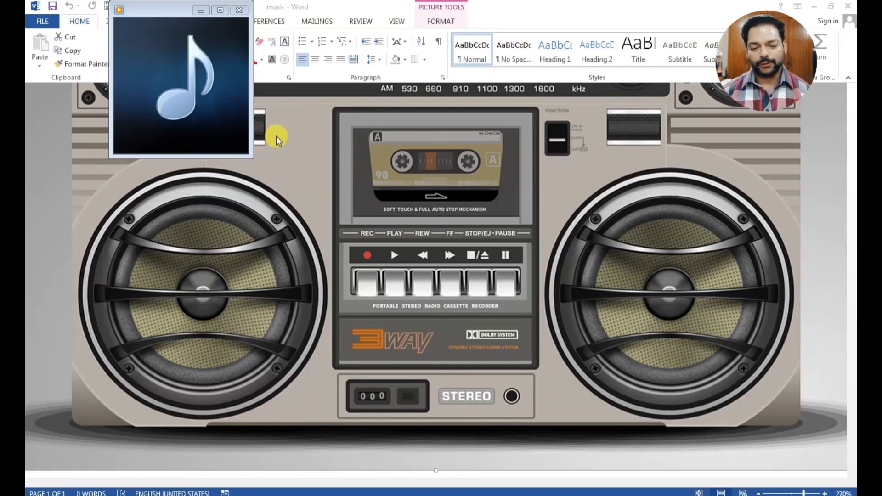
pyautogui.click(238, 10)
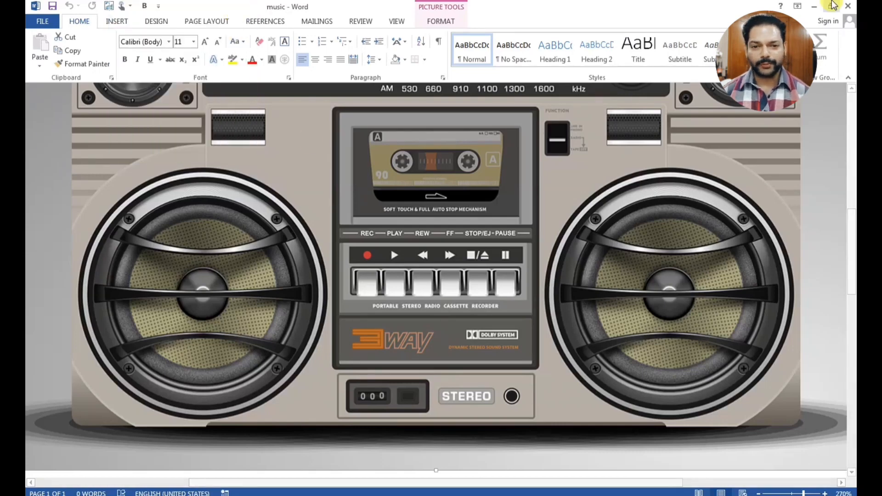
pyautogui.click(813, 6)
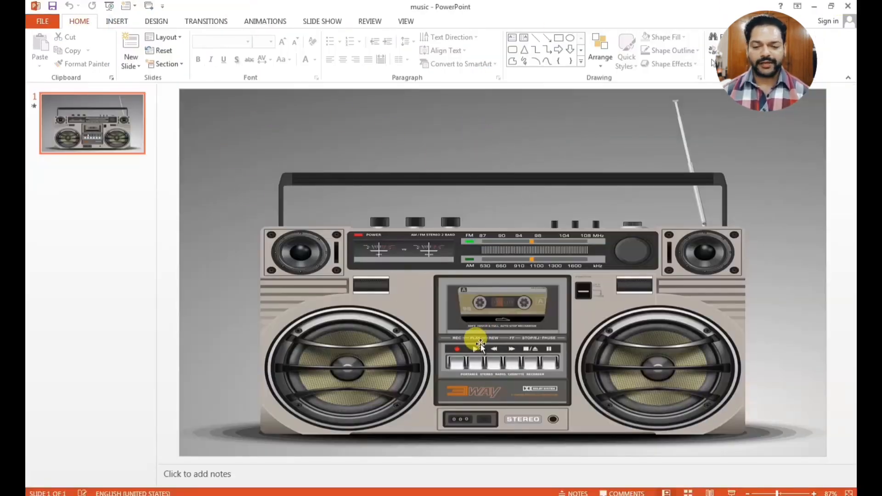
# - Run the music presentation's slide show in PowerPoint, and play and stop the song with the boombox's cassette controls
pyautogui.press('F5')
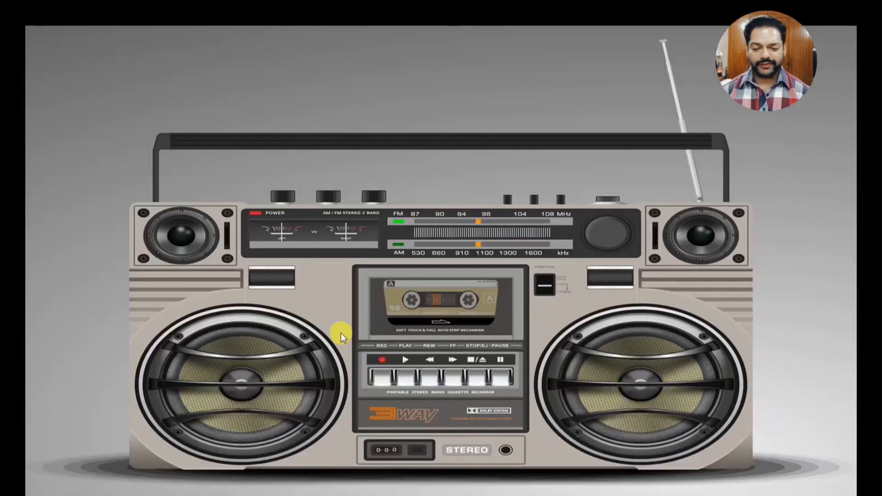
pyautogui.click(404, 363)
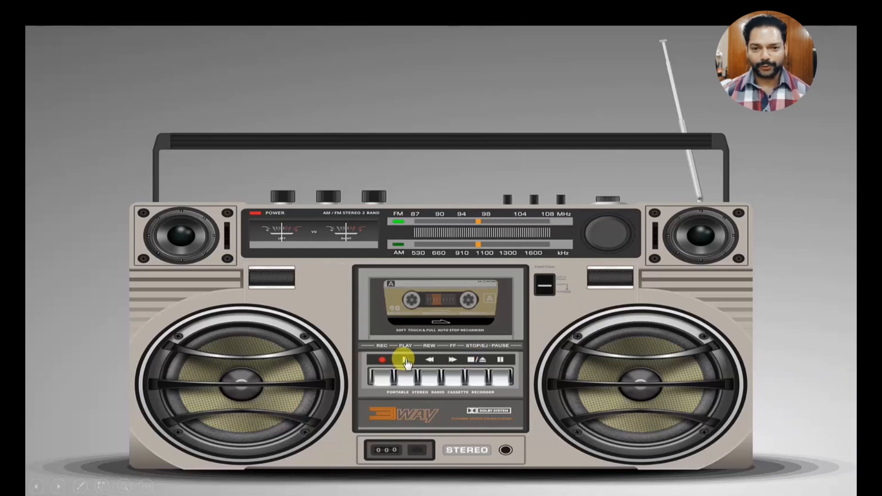
pyautogui.click(472, 358)
pyautogui.click(472, 358)
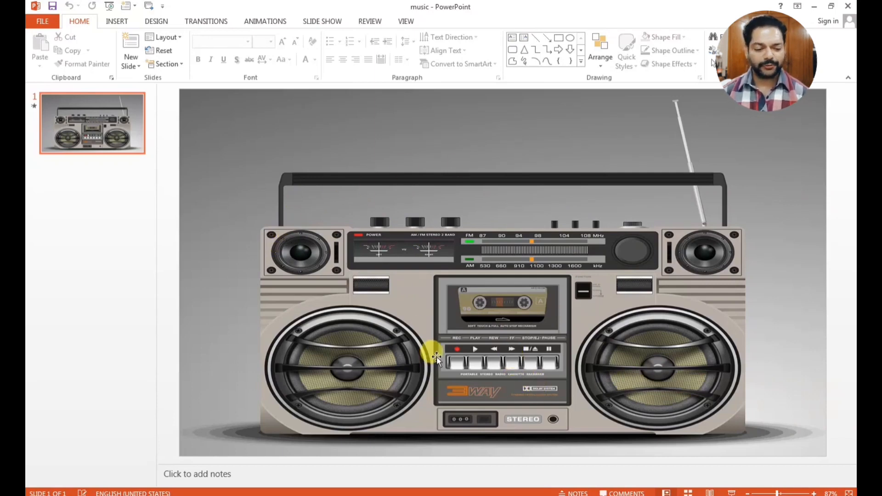
# - Close the music presentation and create a new blank presentation
pyautogui.click(48, 21)
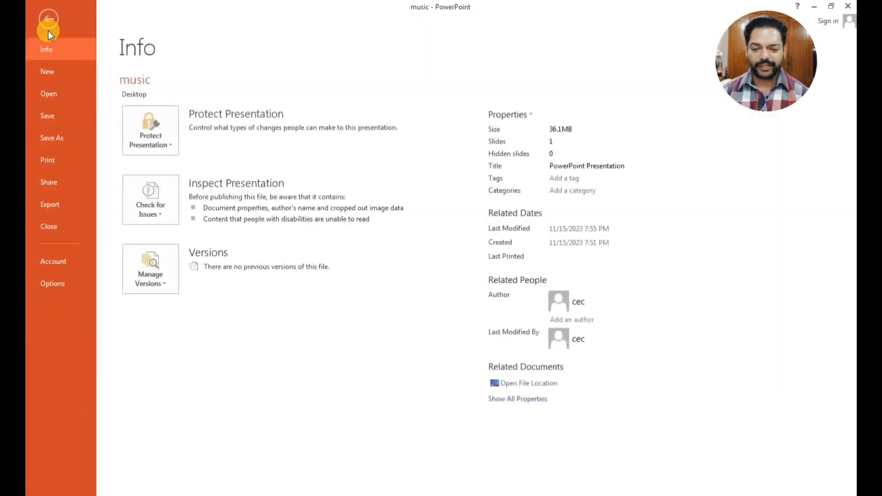
pyautogui.click(59, 224)
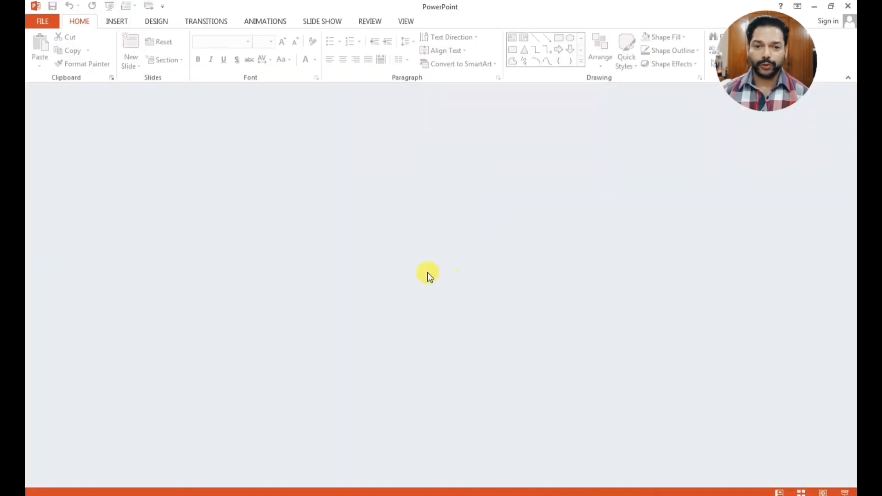
pyautogui.click(40, 17)
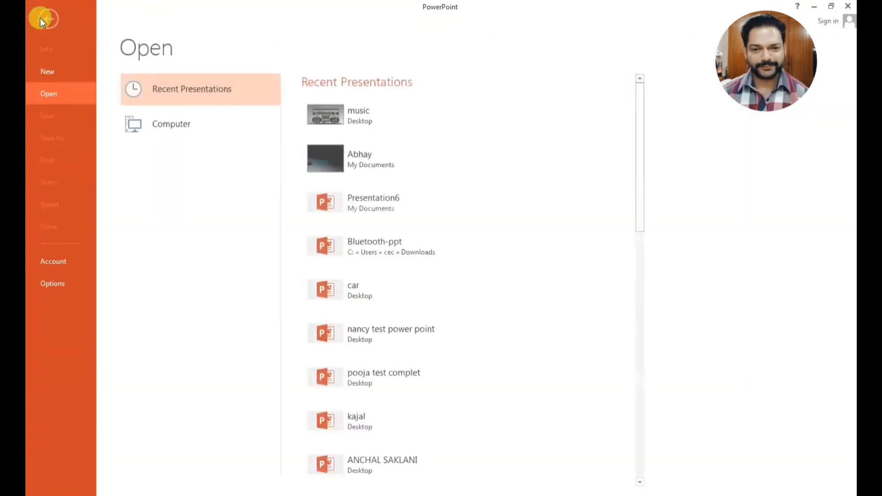
pyautogui.click(47, 73)
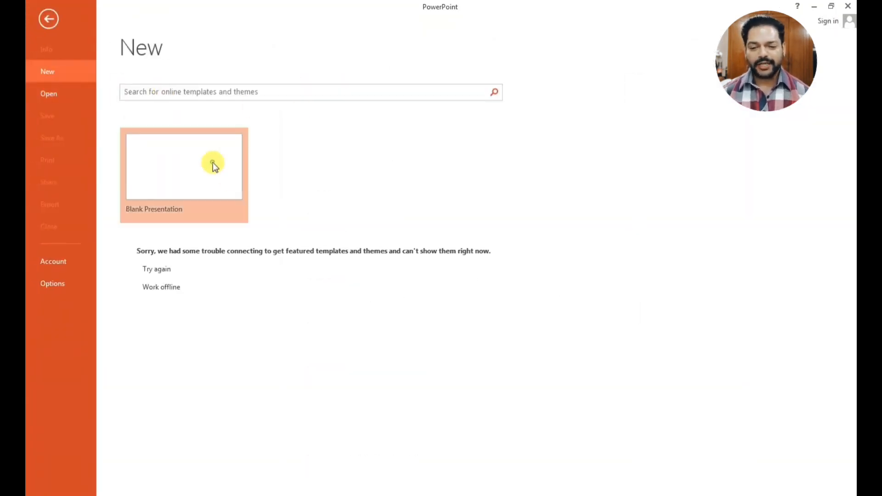
pyautogui.click(213, 162)
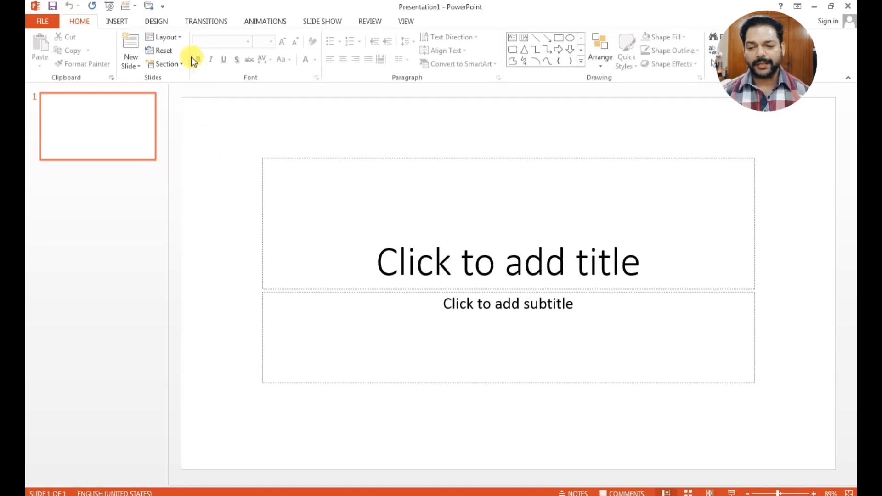
# - Set the slide layout to Blank and insert the picture "boombox-7435237_1280 (1)" from the Desktop
pyautogui.click(183, 38)
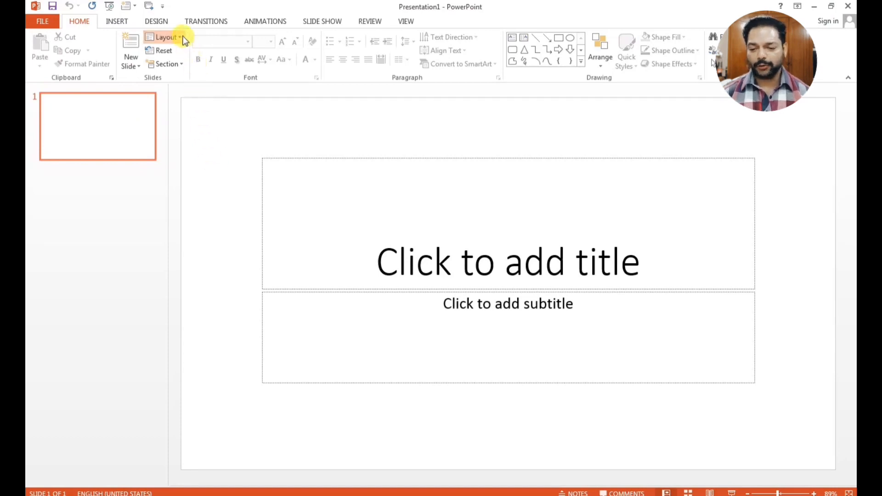
pyautogui.click(181, 177)
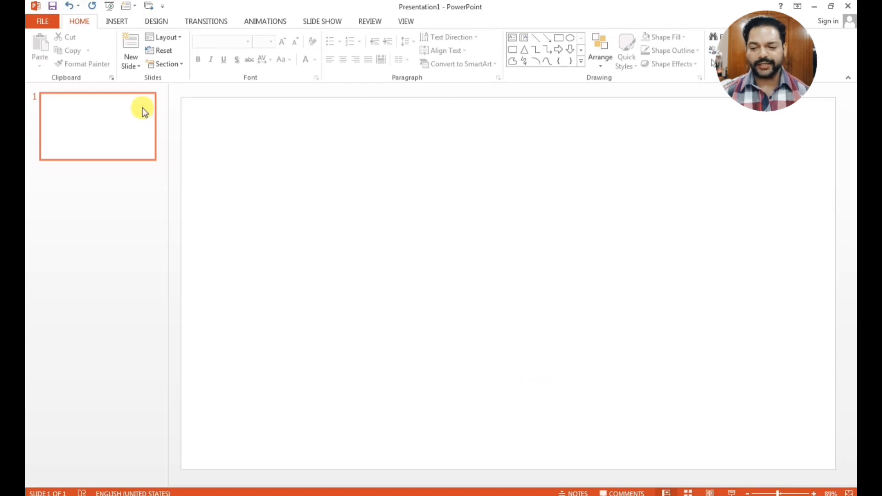
pyautogui.click(123, 21)
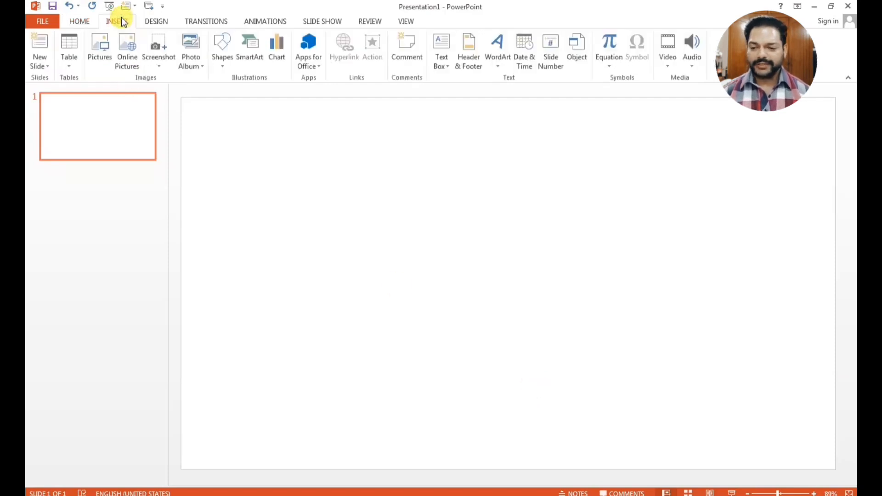
pyautogui.click(100, 46)
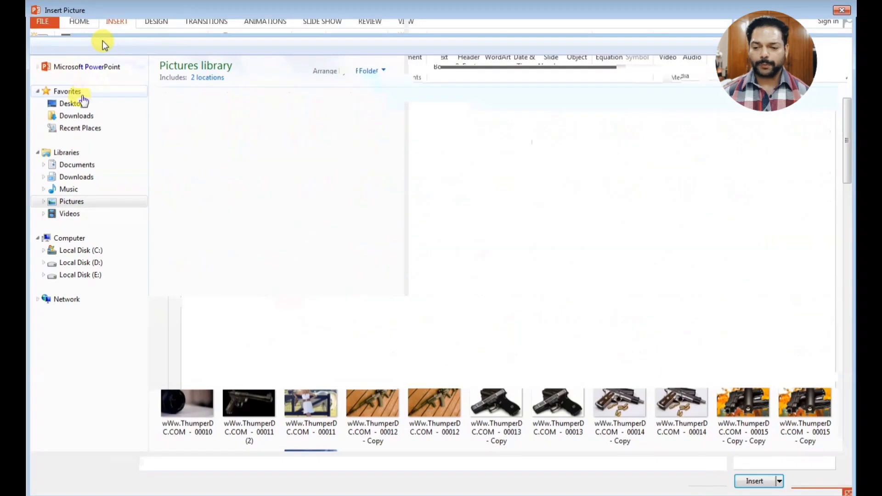
pyautogui.click(72, 103)
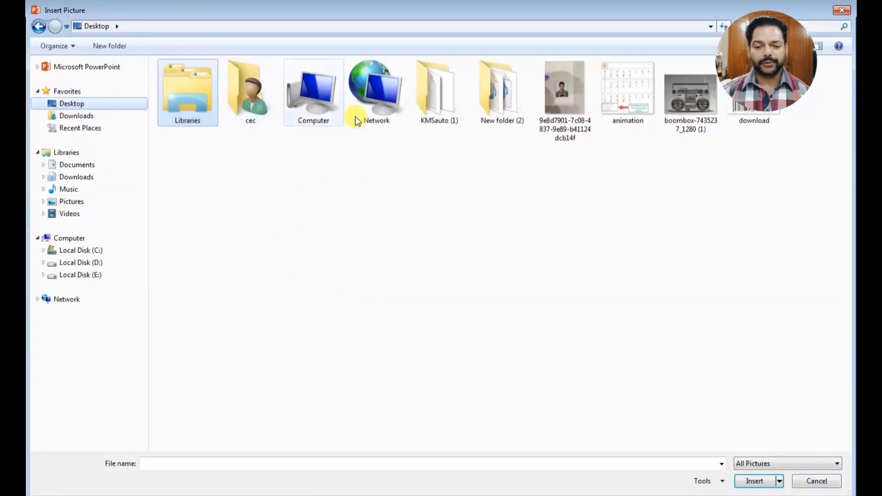
pyautogui.click(696, 105)
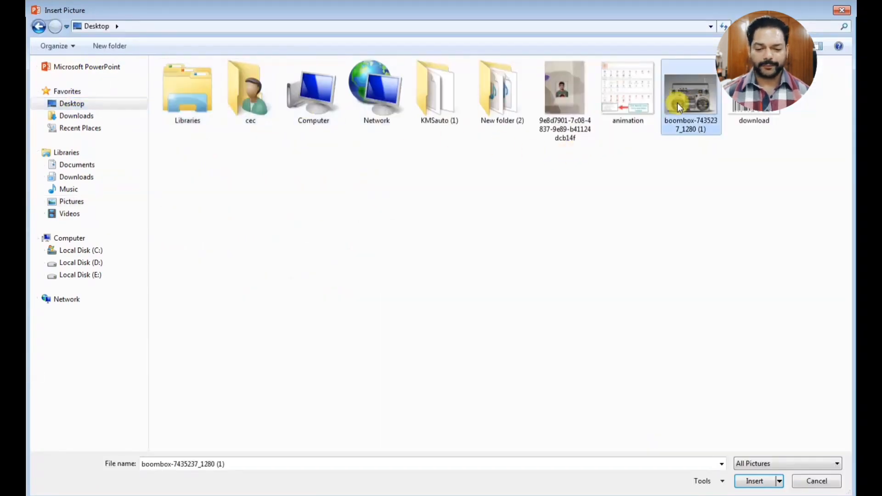
pyautogui.click(754, 481)
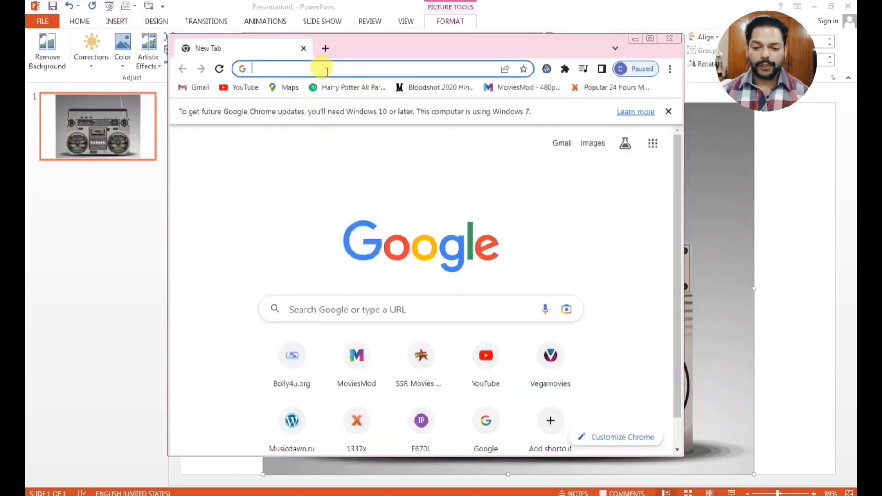
# - Switch to Chrome, search Google Images for "tape recorder", and browse the pictures for a suitable boombox
pyautogui.write('rape recorder')
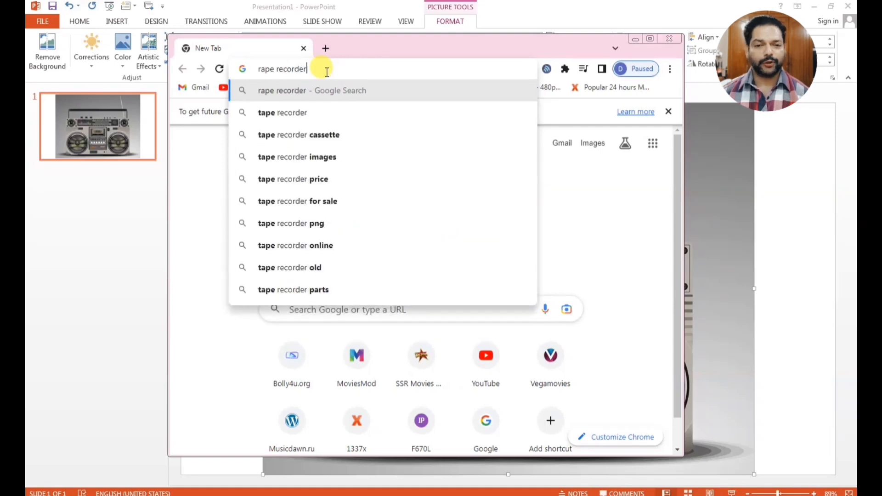
pyautogui.press('Return')
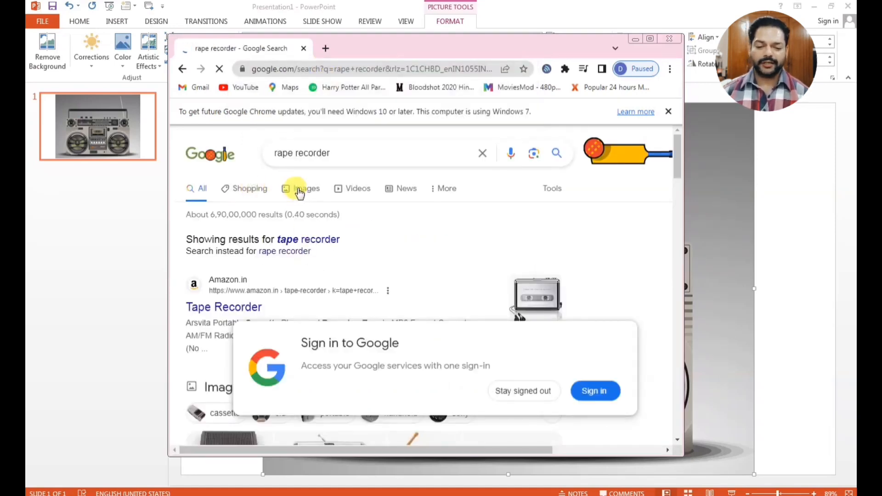
pyautogui.click(299, 192)
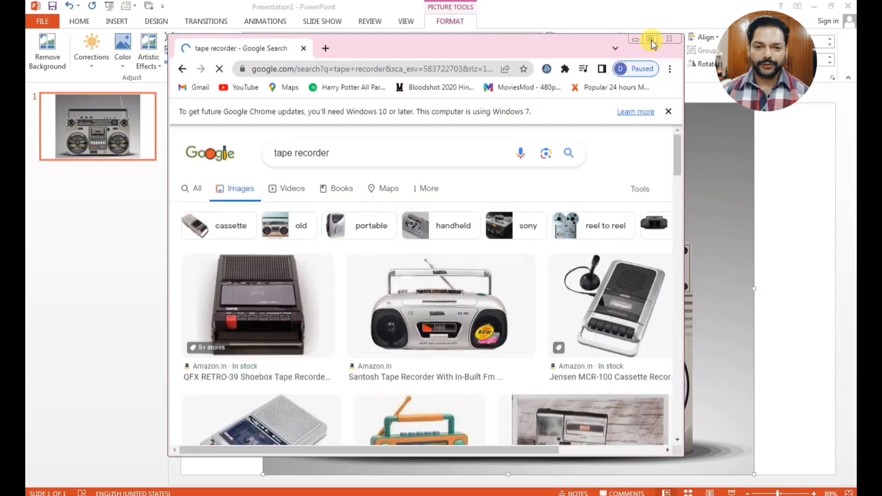
pyautogui.click(651, 39)
pyautogui.scroll(-3, 343, 323)
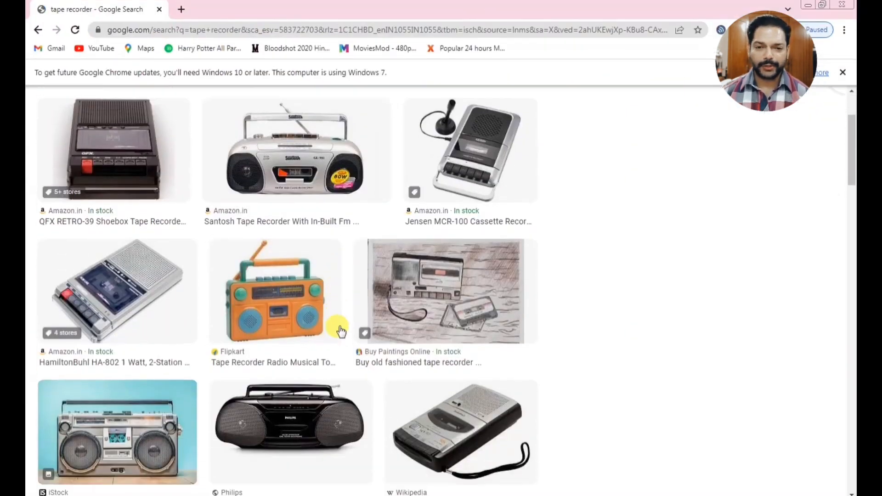
pyautogui.scroll(-3, 317, 314)
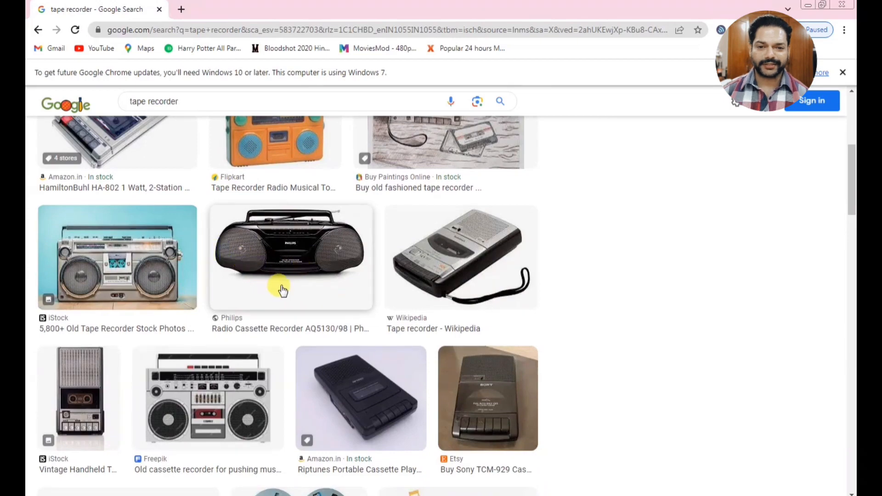
pyautogui.scroll(-3, 282, 289)
pyautogui.scroll(-2, 225, 292)
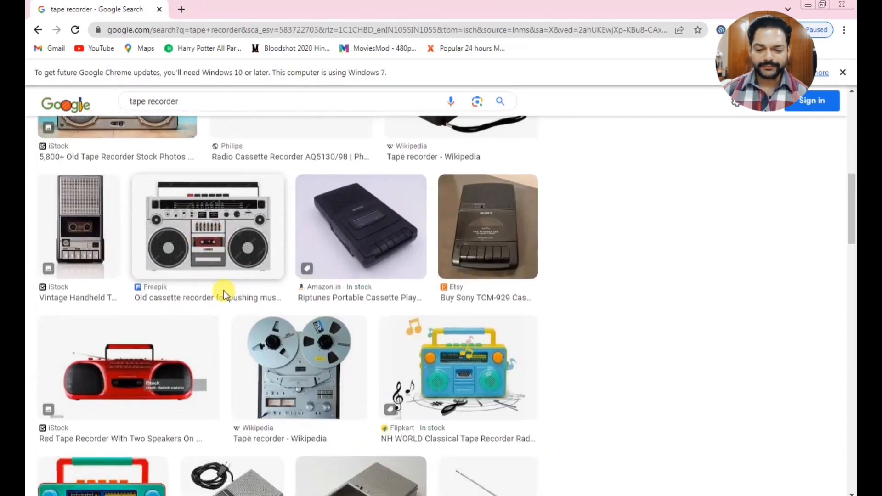
# - Look further through the tape recorder images and preview Shutterstock's lavender boombox illustration with music notes
pyautogui.scroll(-10, 224, 294)
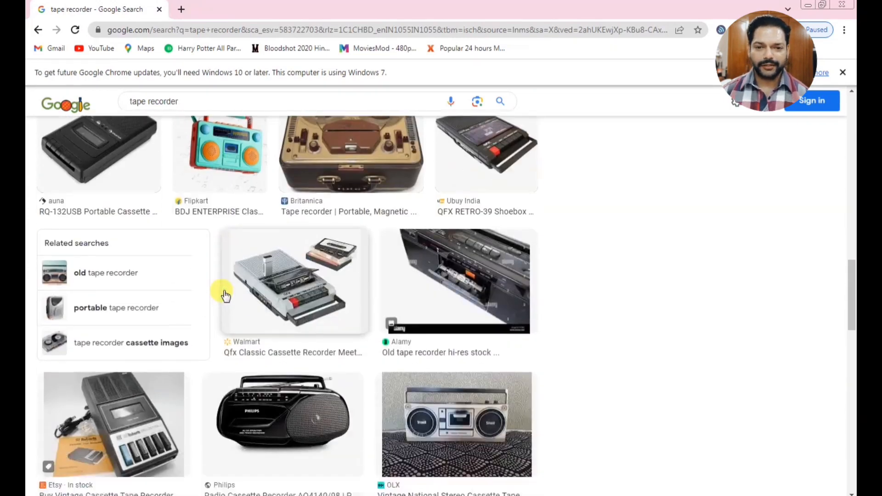
pyautogui.scroll(-5, 439, 307)
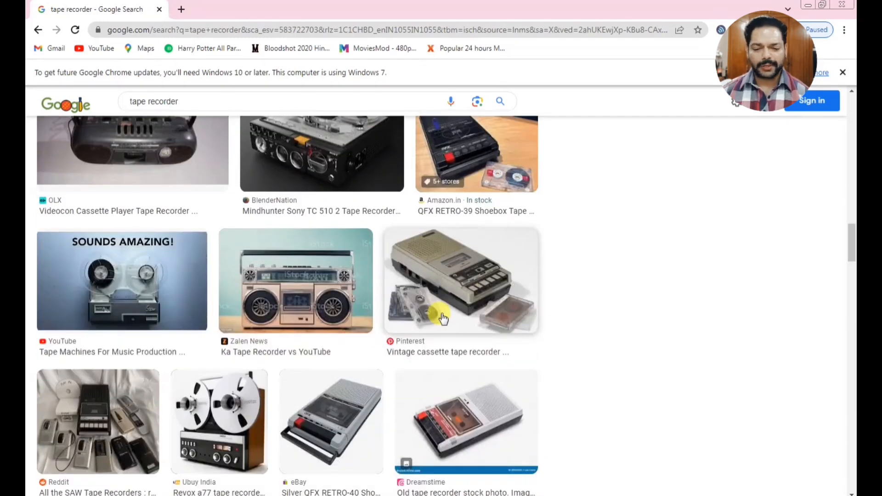
pyautogui.scroll(-13, 442, 317)
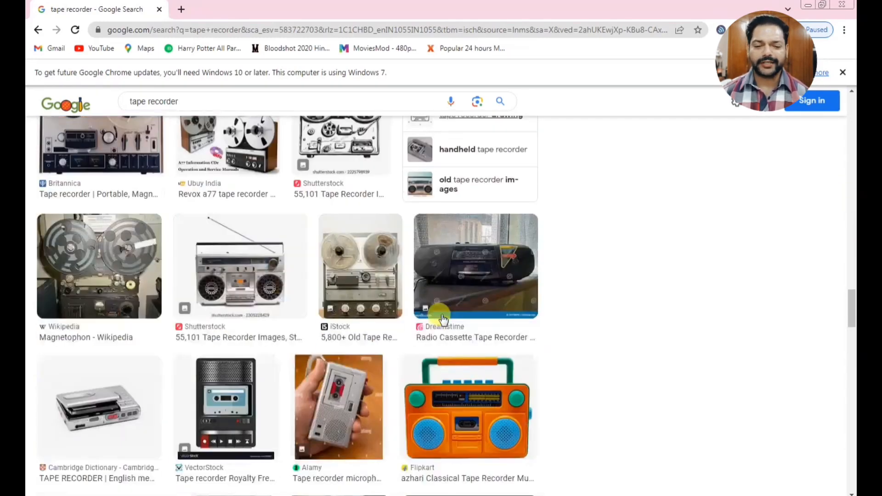
pyautogui.scroll(-1, 441, 315)
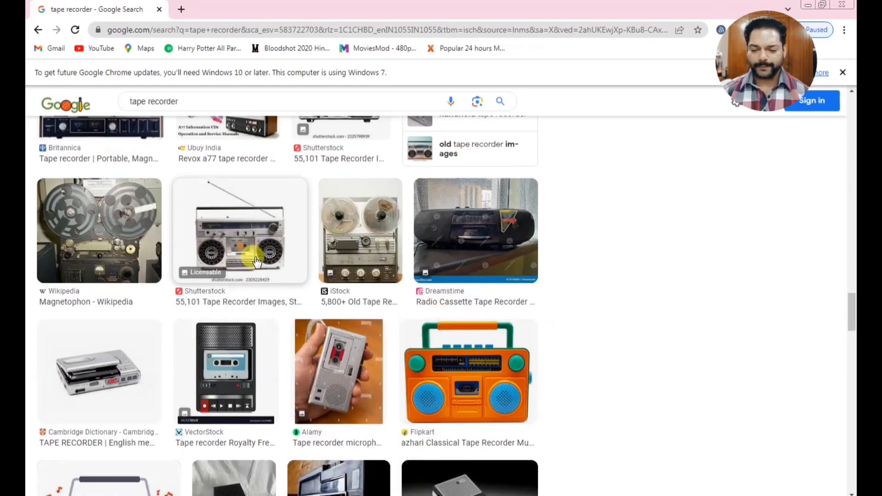
pyautogui.scroll(-2, 262, 271)
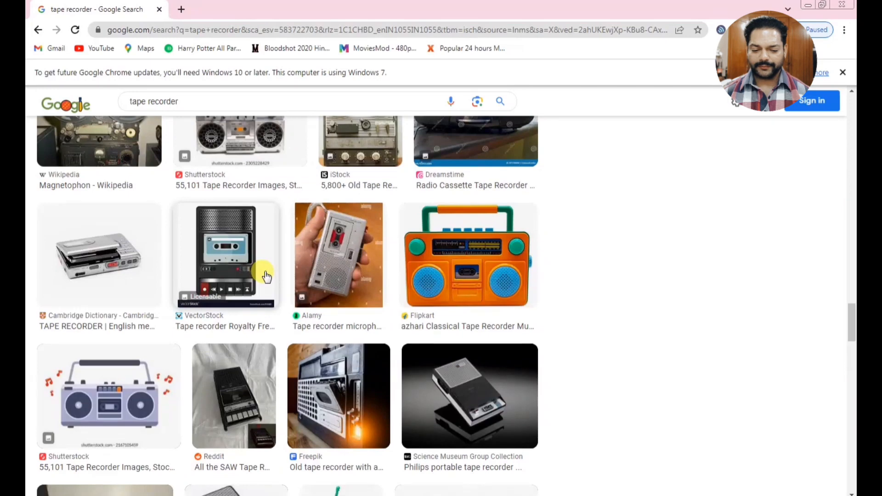
pyautogui.scroll(-2, 266, 275)
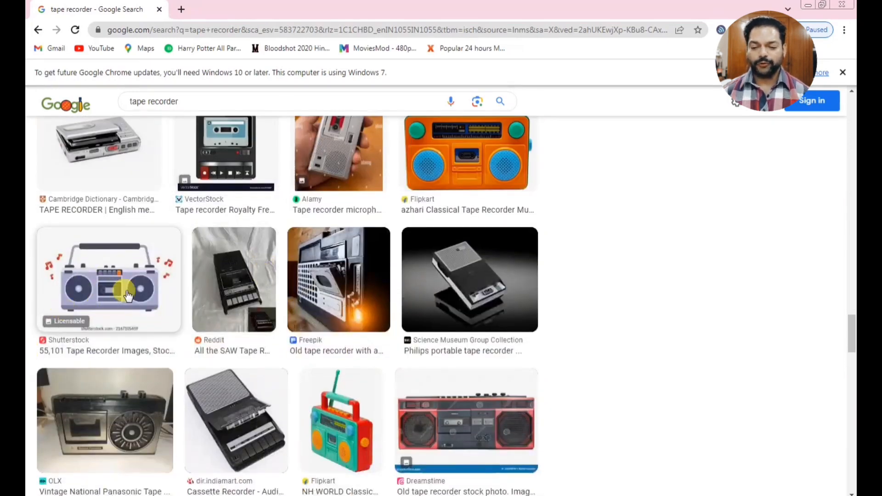
pyautogui.click(156, 277)
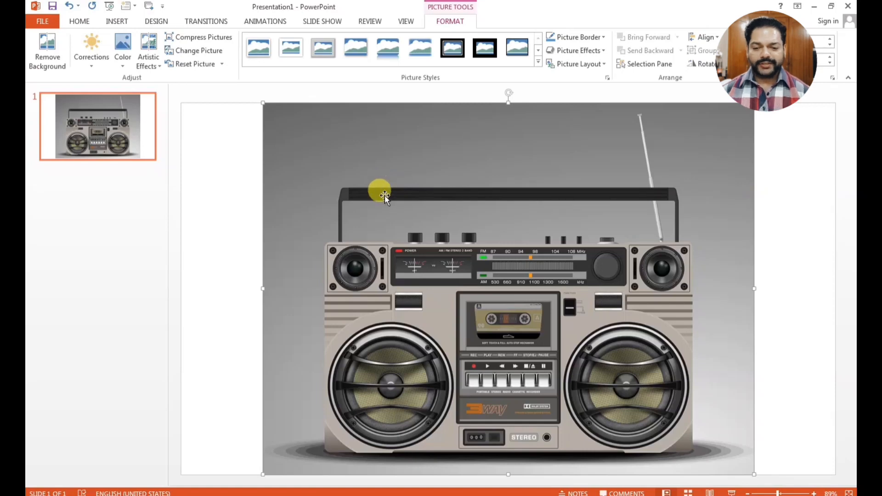
# - Switch to PowerPoint, align the boombox picture with the slide's left edge, and stretch it sideways to fill the slide
pyautogui.moveTo(506, 294); pyautogui.dragTo(427, 289)
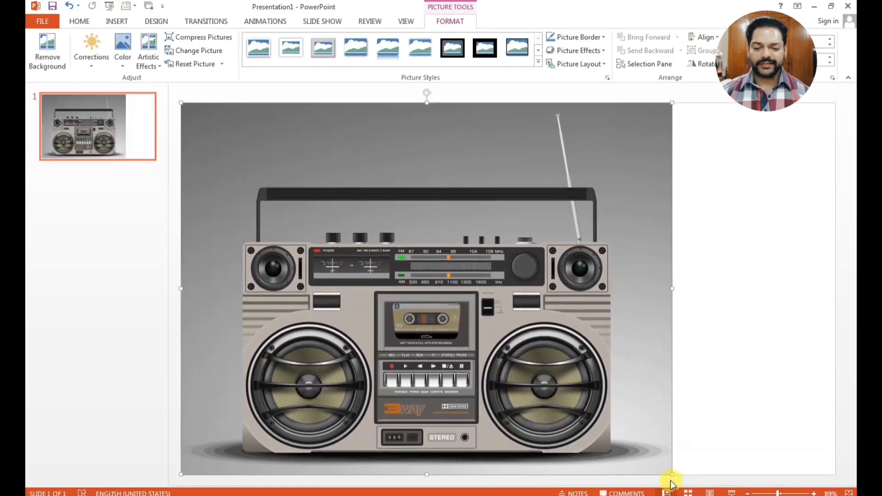
pyautogui.moveTo(671, 289); pyautogui.dragTo(835, 294)
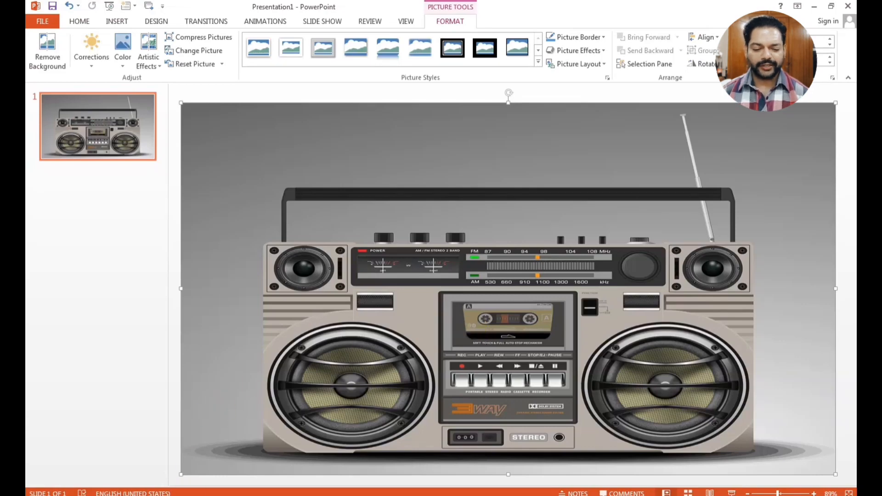
# - Switch to Chrome and select the existing "tape recorder" search text for replacement
pyautogui.hotkey('alt', 'Tab')
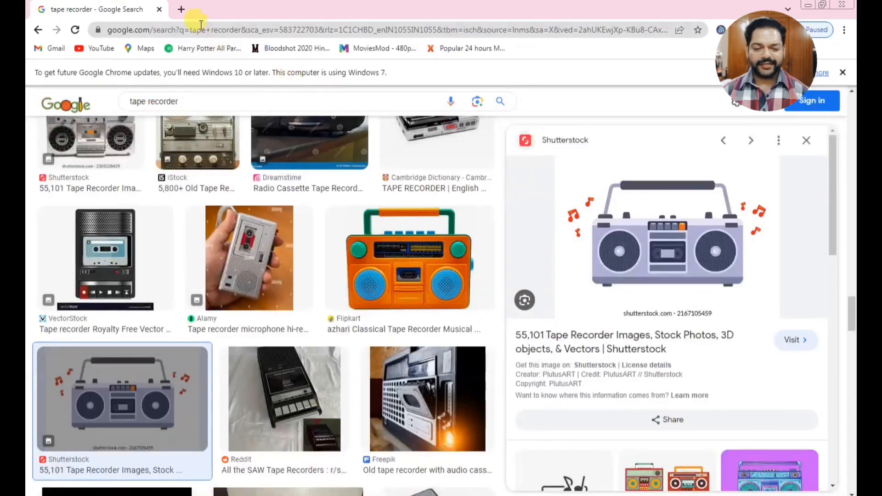
pyautogui.scroll(-10, 269, 123)
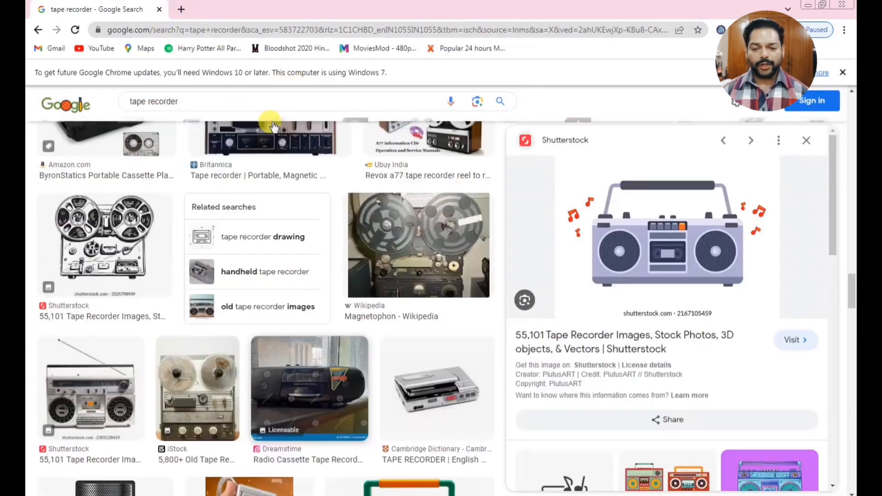
pyautogui.scroll(4, 273, 127)
pyautogui.click(114, 103)
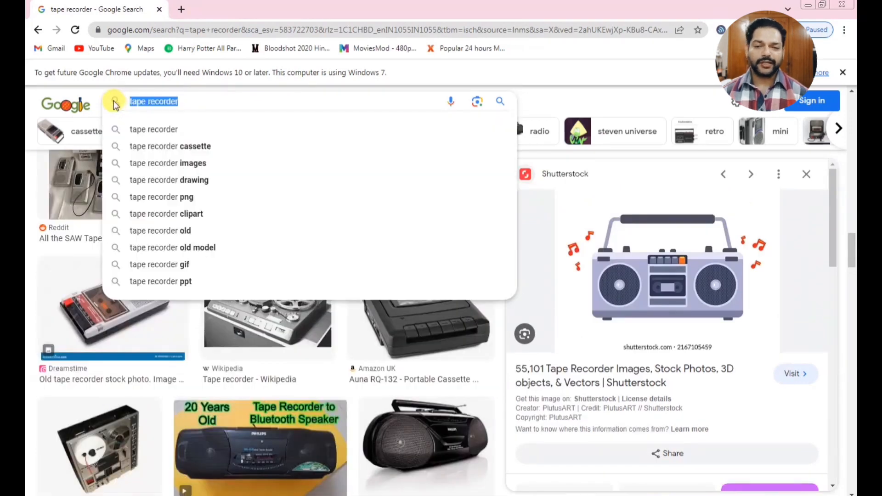
pyautogui.write('panjabi song')
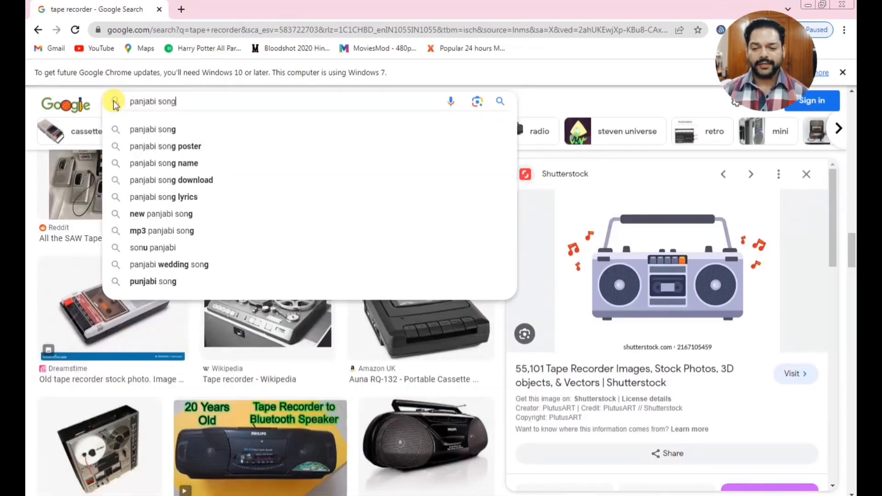
pyautogui.write('s')
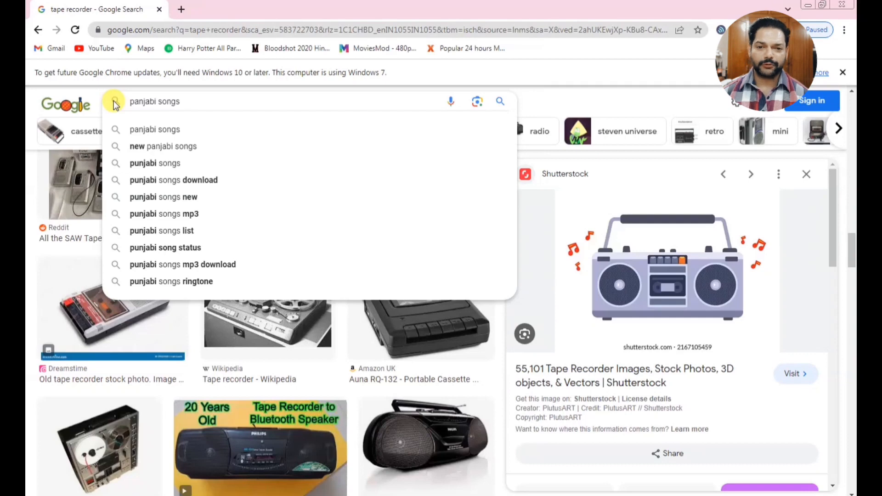
pyautogui.press('BackSpace')
pyautogui.press('BackSpace')
pyautogui.press('BackSpace')
pyautogui.press('BackSpace')
pyautogui.press('BackSpace')
pyautogui.press('BackSpace')
pyautogui.press('BackSpace')
pyautogui.press('BackSpace')
pyautogui.press('BackSpace')
pyautogui.press('BackSpace')
pyautogui.press('BackSpace')
pyautogui.press('BackSpace')
pyautogui.press('BackSpace')
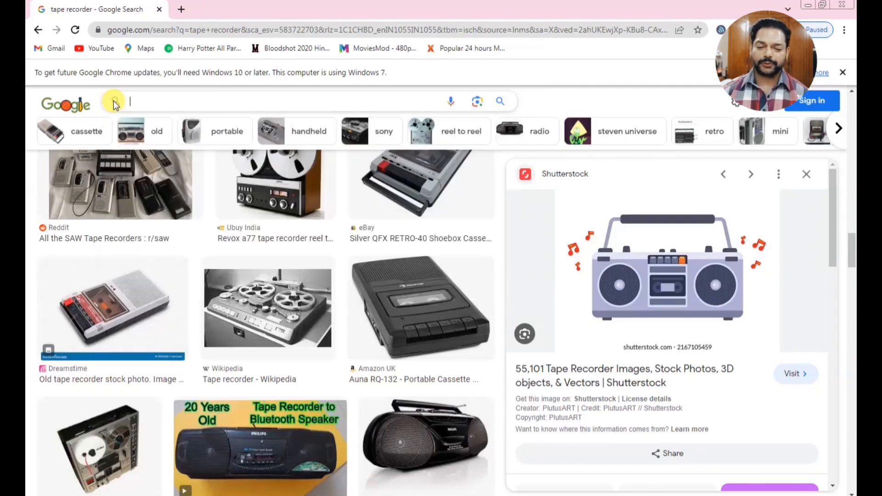
# - Search for "panjabi songs dowm;poad", accept the corrected query "punjabi songs download", and show all web results instead of images
pyautogui.write('panjabi song')
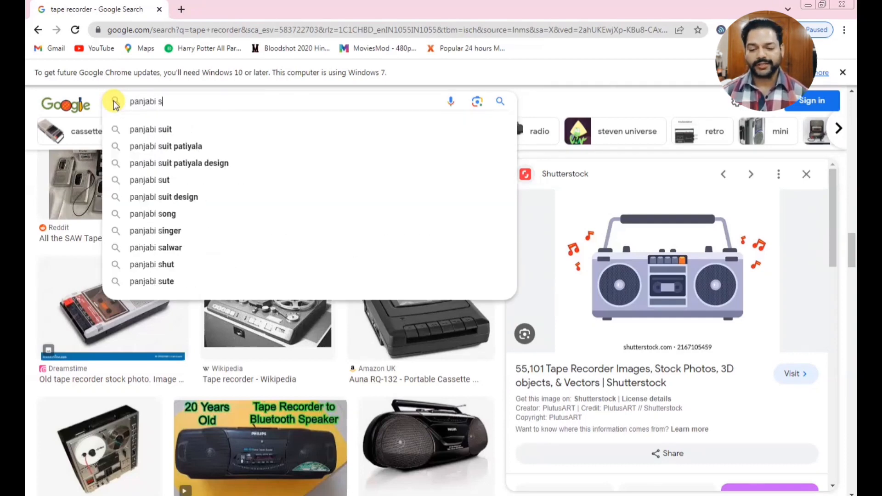
pyautogui.write('s dowm;poad')
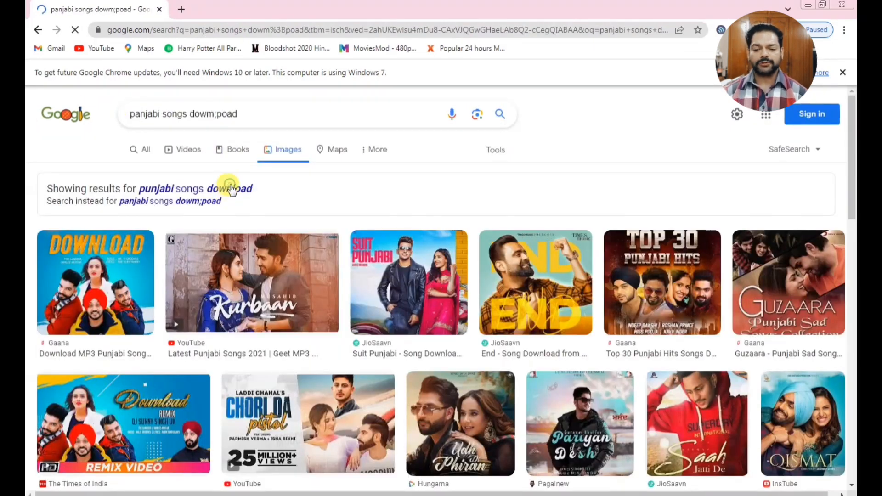
pyautogui.click(231, 189)
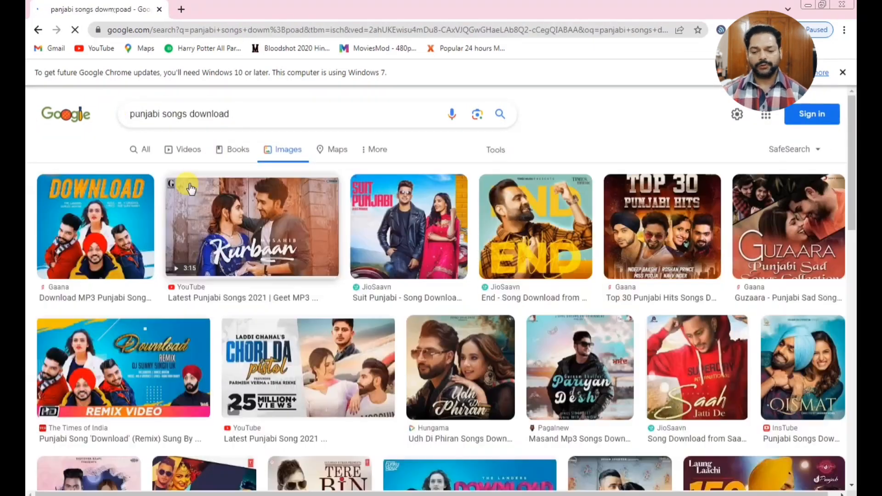
pyautogui.click(142, 149)
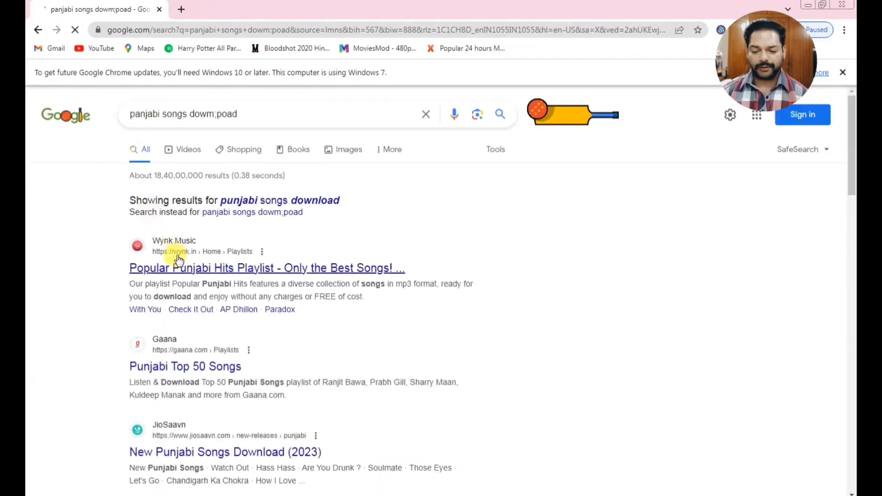
# - Open Pagalnew's "Punjabi Mp3 Songs Download" result and go to the page for "Watch Out Mp3 Song (2023)"
pyautogui.scroll(-4, 182, 254)
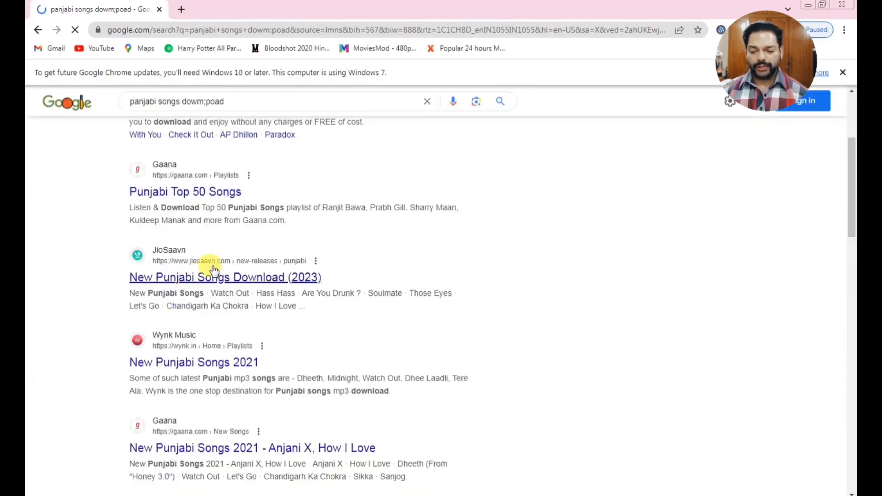
pyautogui.scroll(-4, 210, 351)
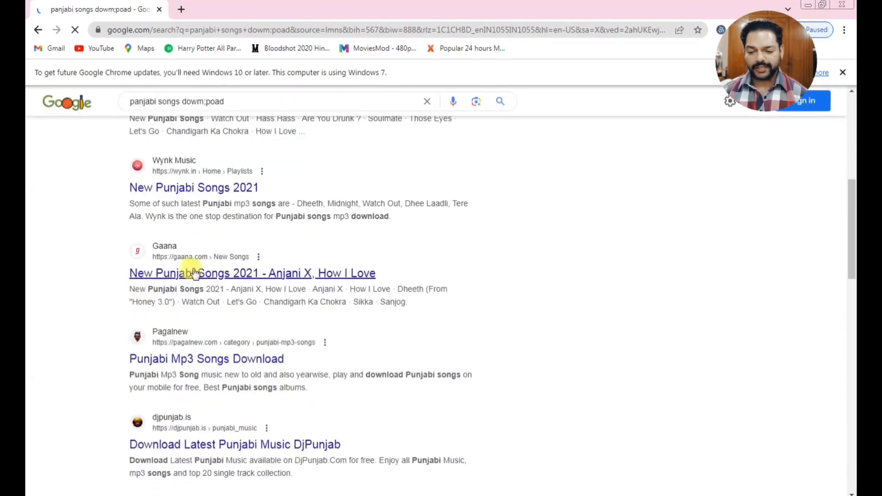
pyautogui.click(199, 360)
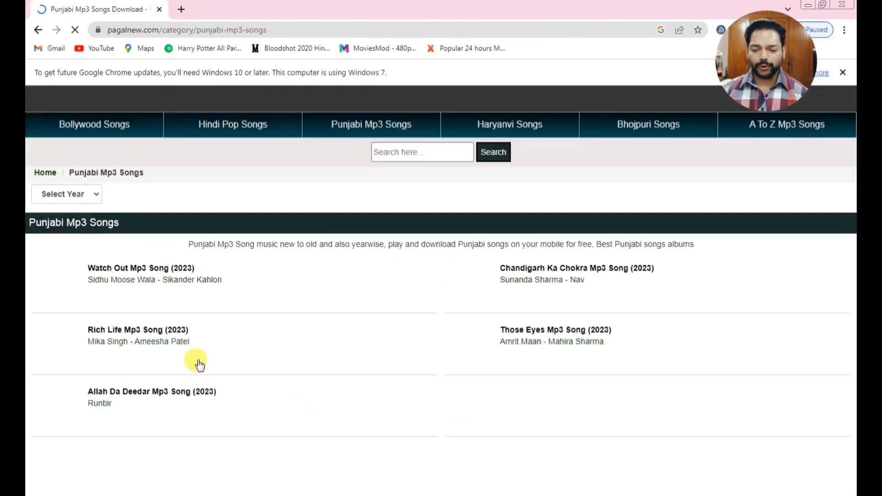
pyautogui.scroll(-1, 199, 365)
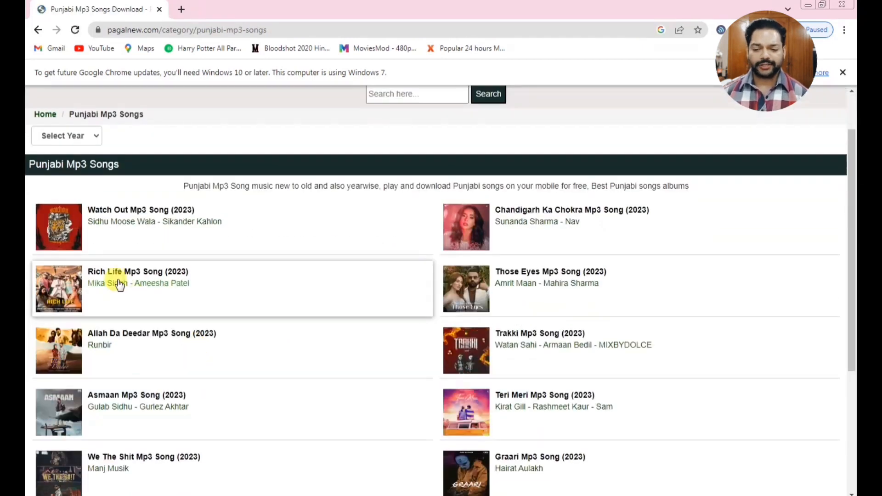
pyautogui.click(128, 210)
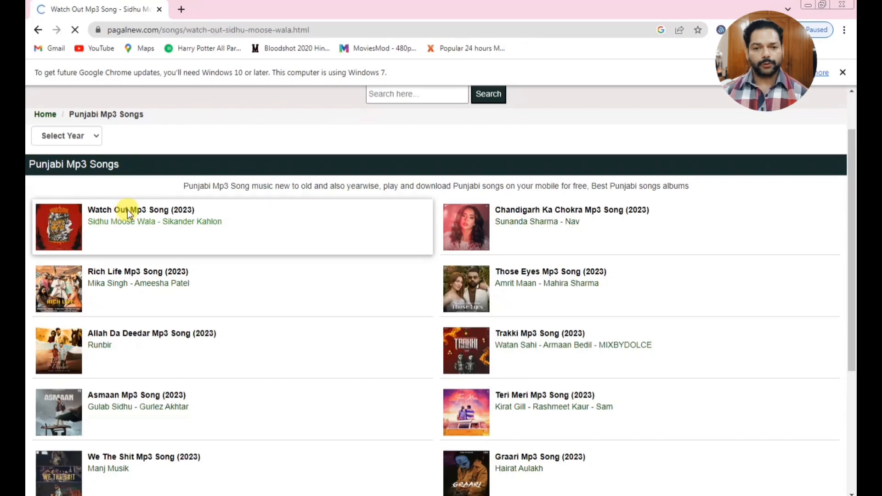
# - Download the "Watch Out" MP3 through the song page's audio player and go back to the previous pages
pyautogui.scroll(-2, 333, 398)
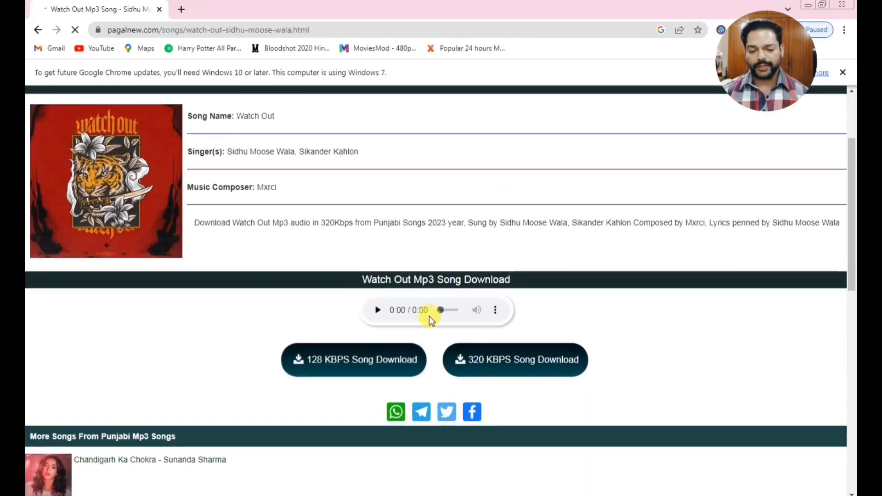
pyautogui.click(495, 309)
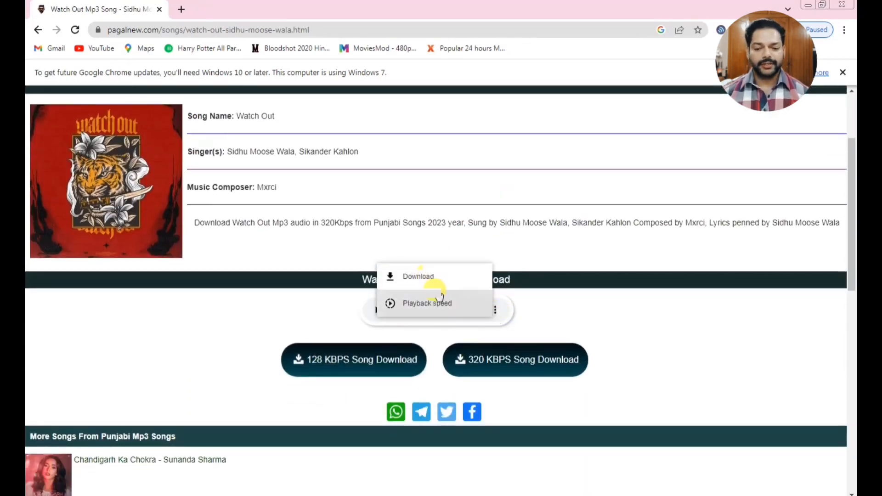
pyautogui.click(418, 276)
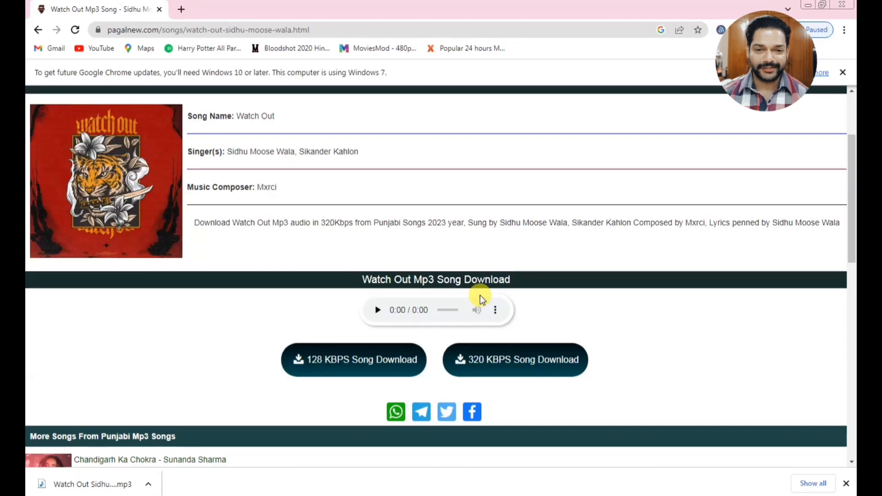
pyautogui.click(38, 32)
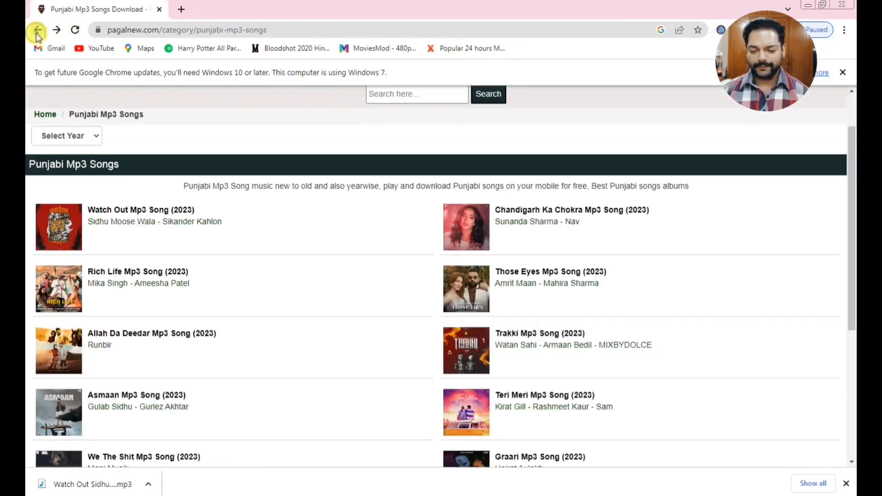
pyautogui.click(37, 31)
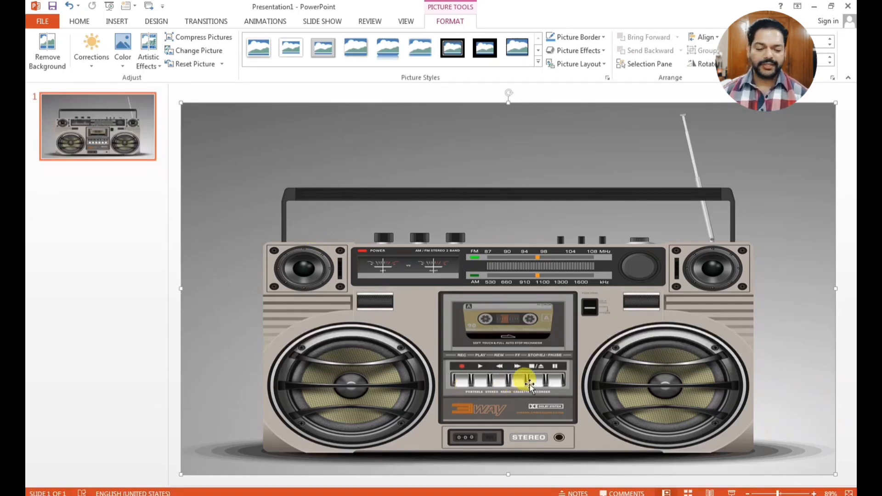
# - Switch to PowerPoint, draw a small upright triangle over the boombox's Play symbol, and color it white
pyautogui.moveTo(778, 492); pyautogui.dragTo(801, 493)
pyautogui.scroll(-4, 648, 416)
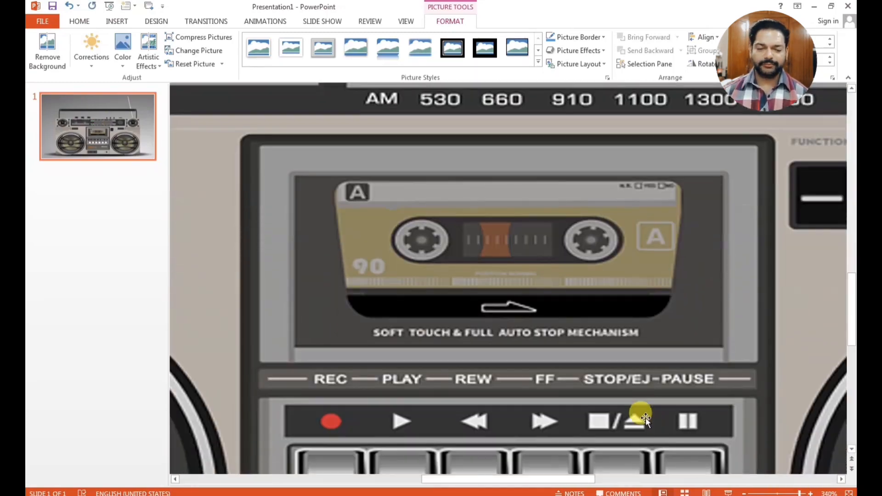
pyautogui.scroll(-2, 645, 418)
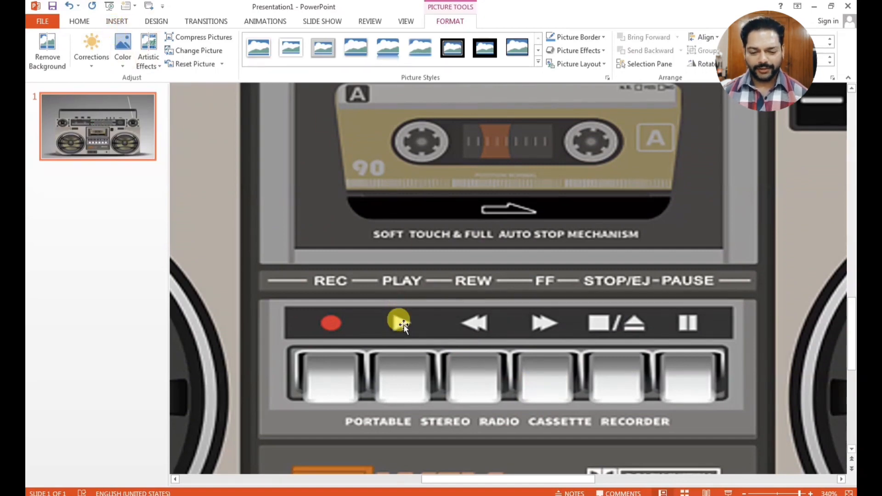
pyautogui.click(115, 20)
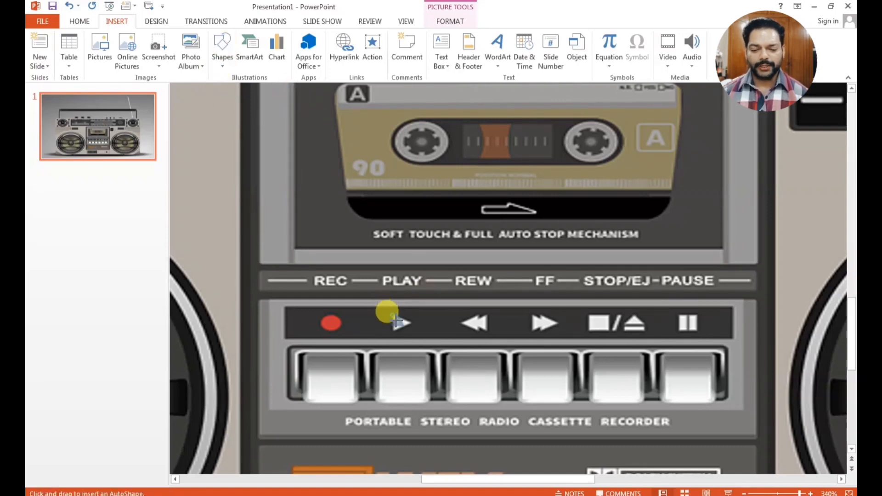
pyautogui.moveTo(404, 330); pyautogui.dragTo(391, 315)
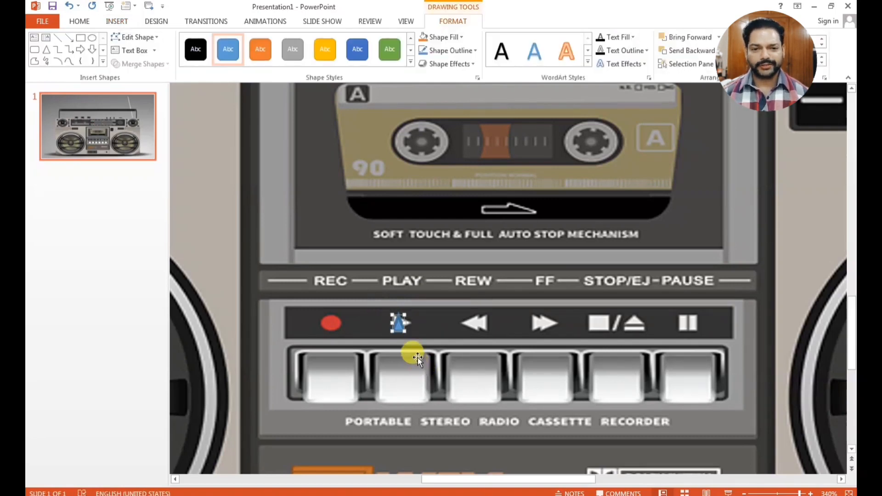
pyautogui.click(462, 37)
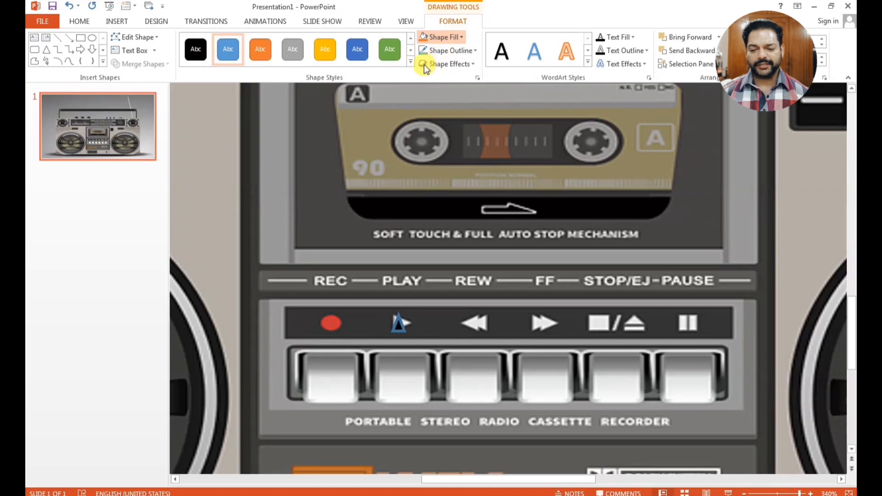
pyautogui.click(466, 53)
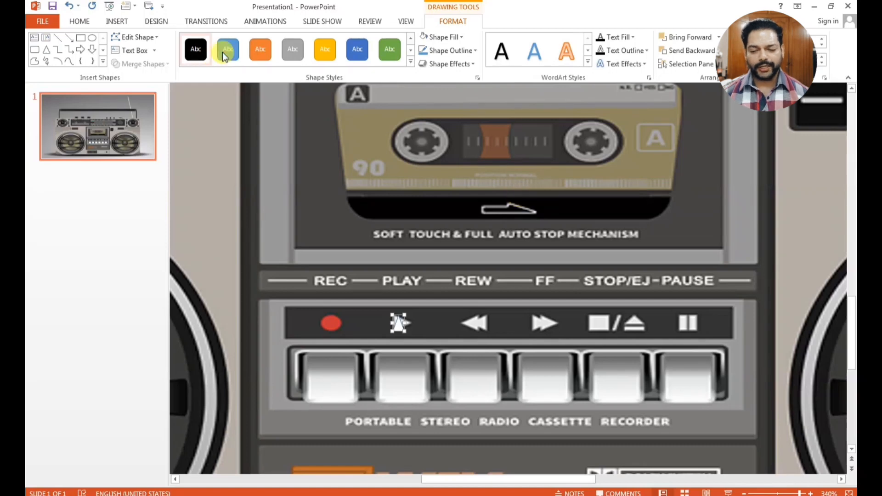
# - Turn the triangle's outline white and rotate the shape to point right so that it covers the boombox's Play symbol
pyautogui.click(471, 52)
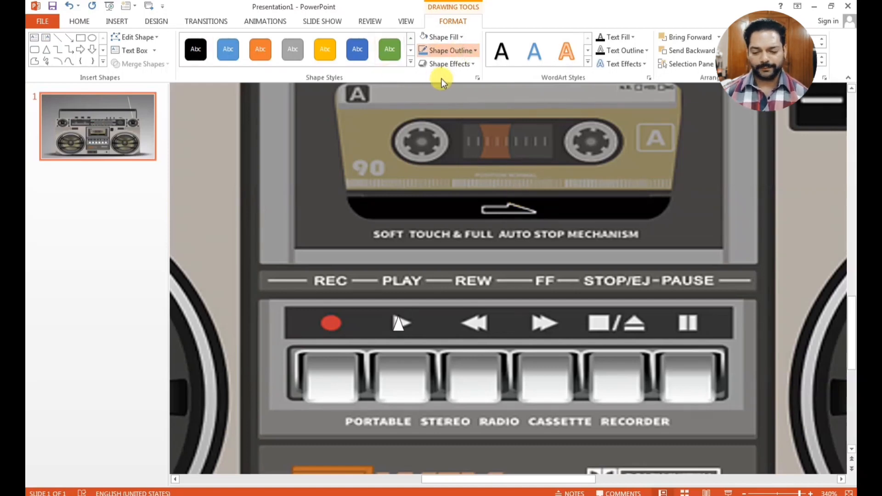
pyautogui.click(426, 75)
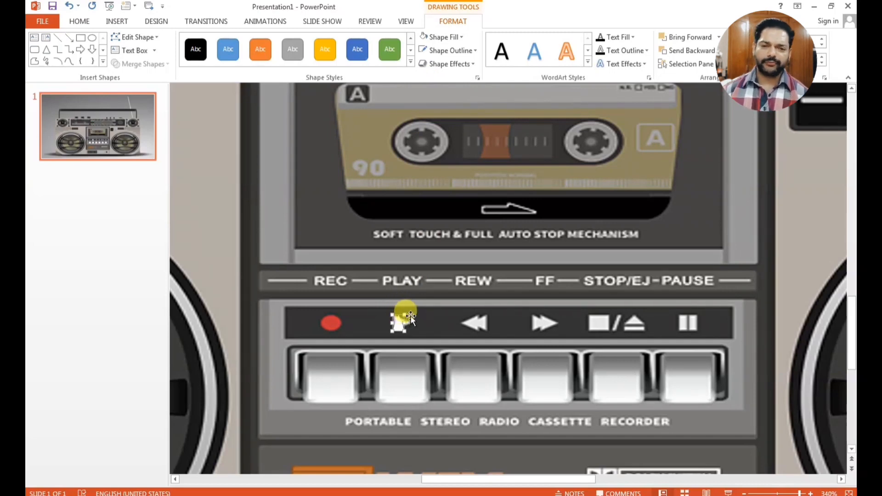
pyautogui.moveTo(400, 315); pyautogui.dragTo(423, 310)
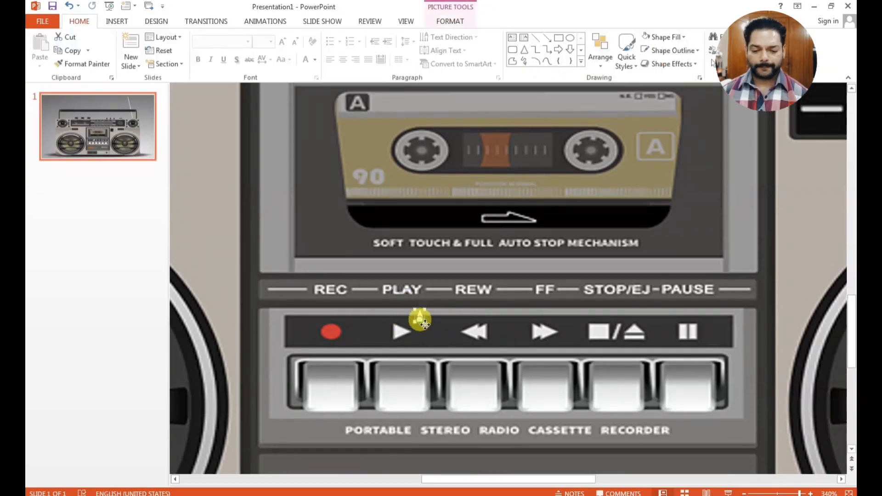
pyautogui.click(420, 317)
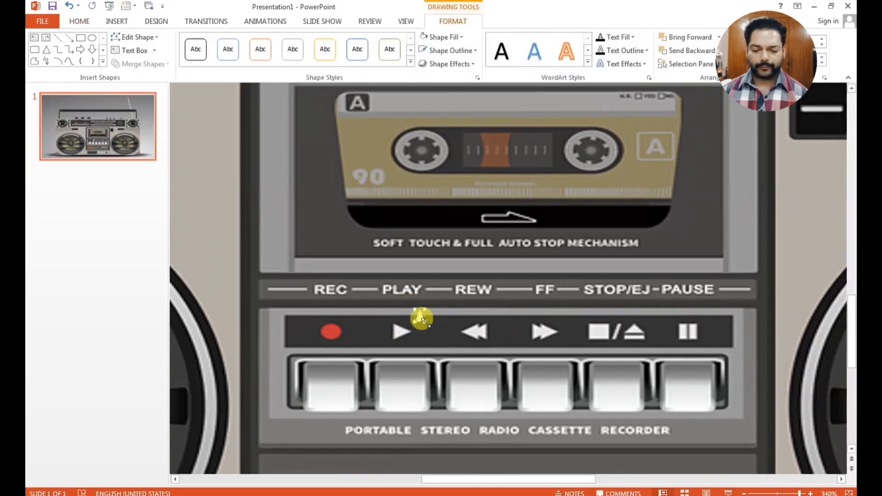
pyautogui.moveTo(425, 301); pyautogui.dragTo(408, 338)
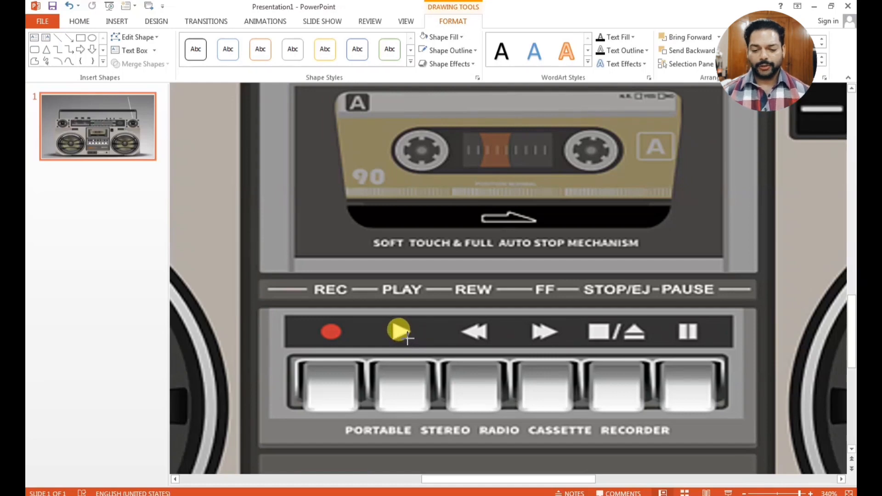
pyautogui.click(430, 341)
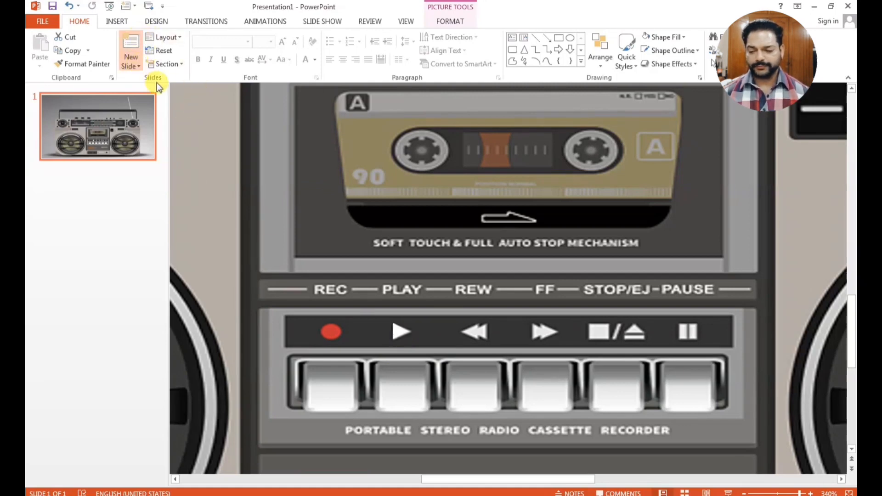
# - Draw a small rectangle over the boombox's Stop symbol and color it white, nudging it to fit the square
pyautogui.click(124, 22)
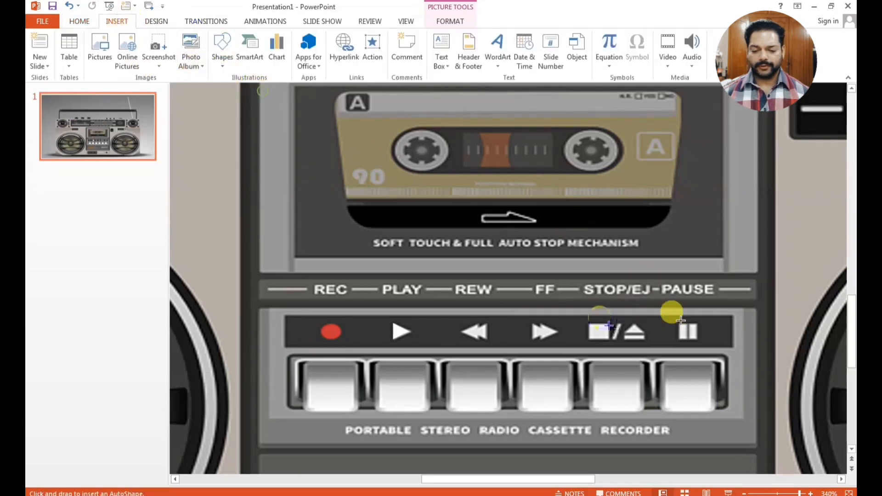
pyautogui.moveTo(588, 324); pyautogui.dragTo(609, 341)
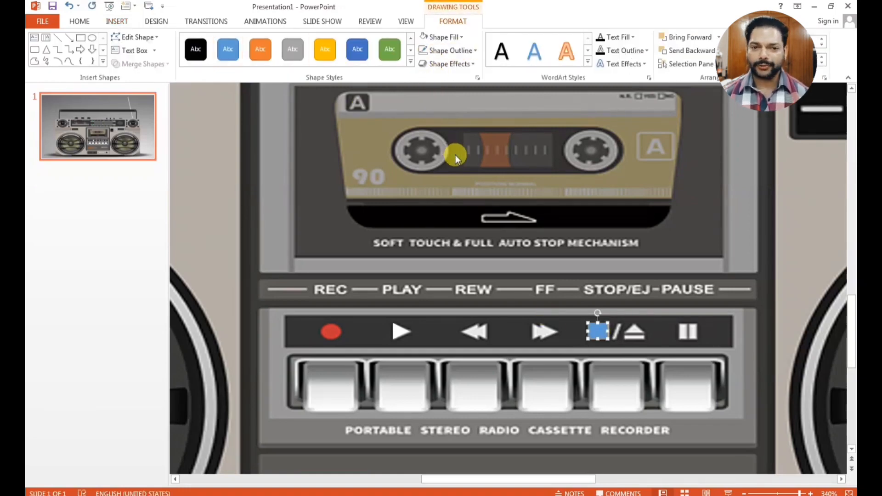
pyautogui.click(423, 65)
pyautogui.hotkey('ctrl', 'Down')
pyautogui.hotkey('ctrl', 'Right')
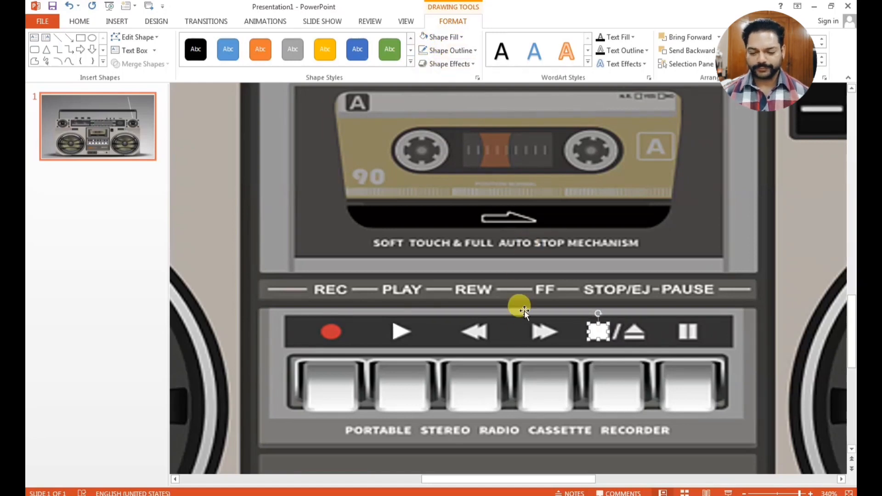
pyautogui.click(448, 348)
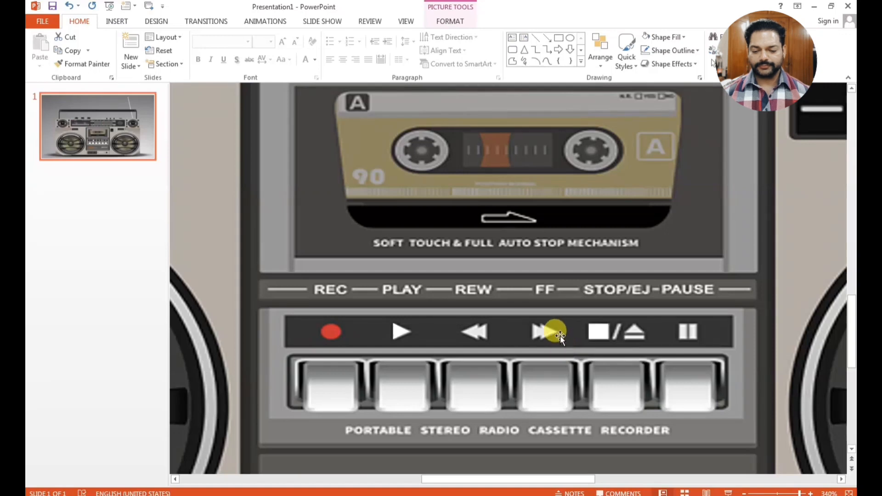
# - Duplicate the white Play triangle onto the Fast Forward symbol, and place another copy, facing left, over the Rewind symbol
pyautogui.click(400, 330)
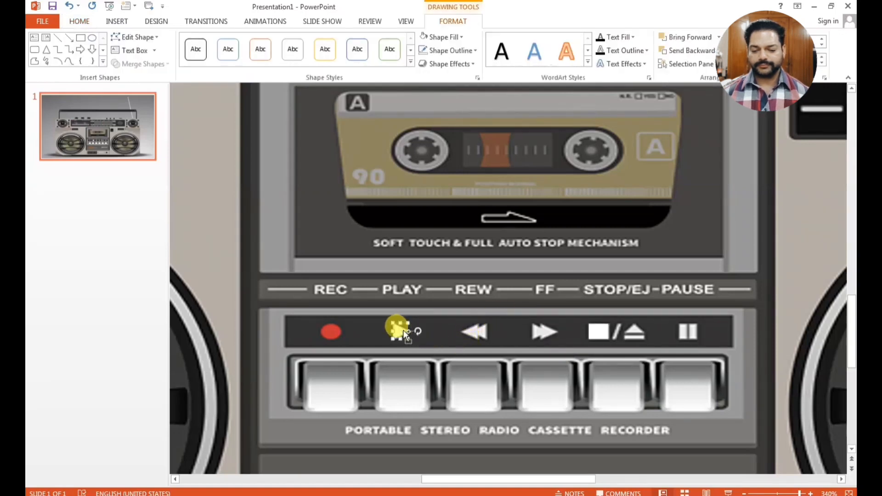
pyautogui.hotkey('ctrl', 'd')
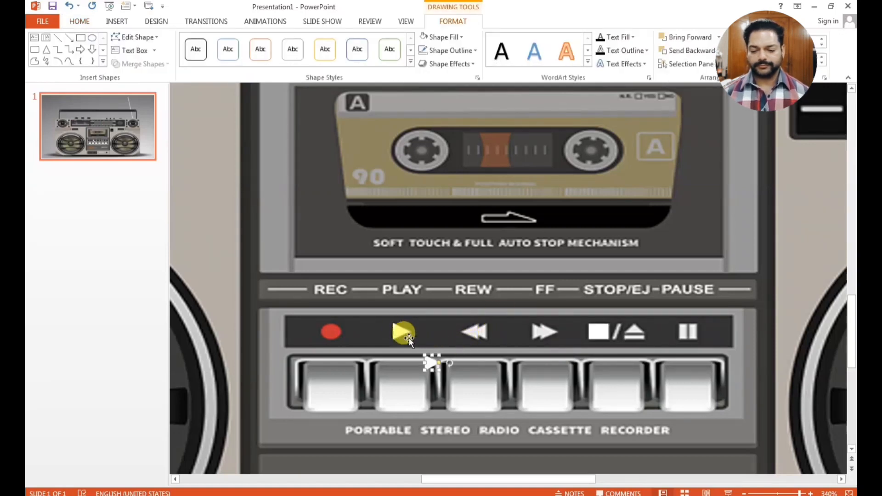
pyautogui.moveTo(428, 359); pyautogui.dragTo(540, 329)
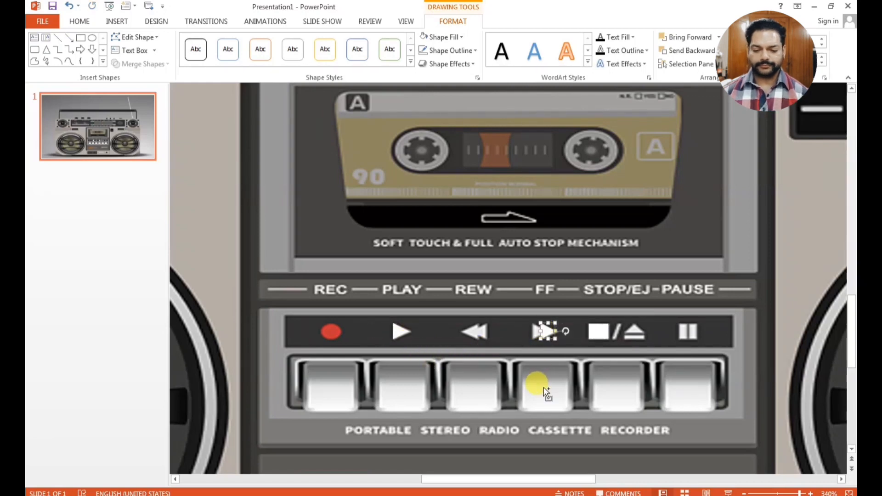
pyautogui.hotkey('ctrl', 'd')
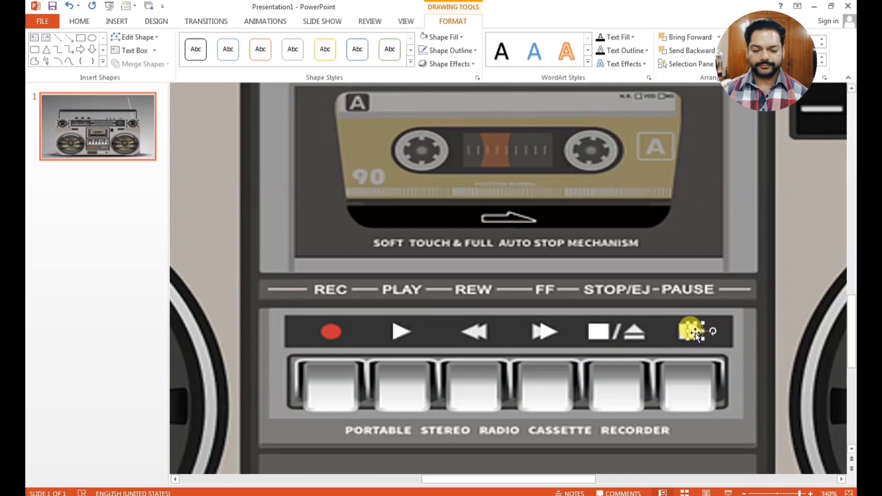
pyautogui.moveTo(694, 333); pyautogui.dragTo(471, 330)
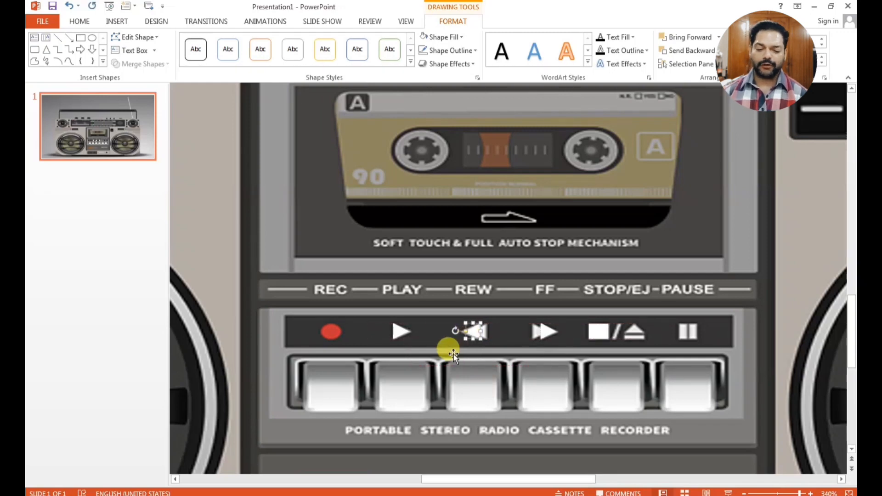
# - Select the white triangle that covers the boombox's Play symbol
pyautogui.click(434, 335)
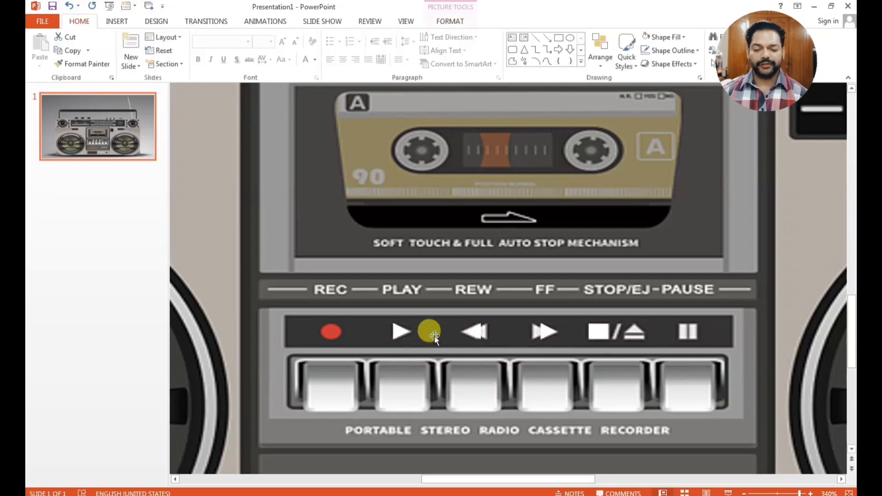
pyautogui.click(469, 334)
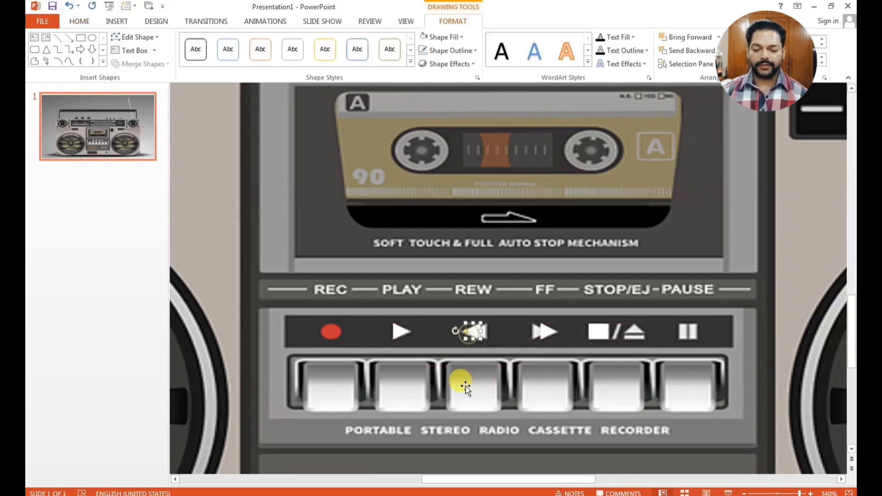
pyautogui.click(432, 337)
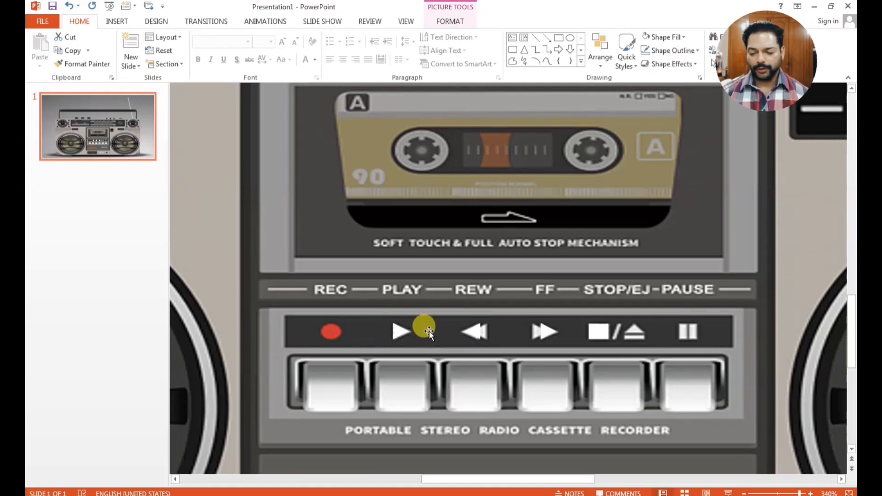
pyautogui.click(397, 331)
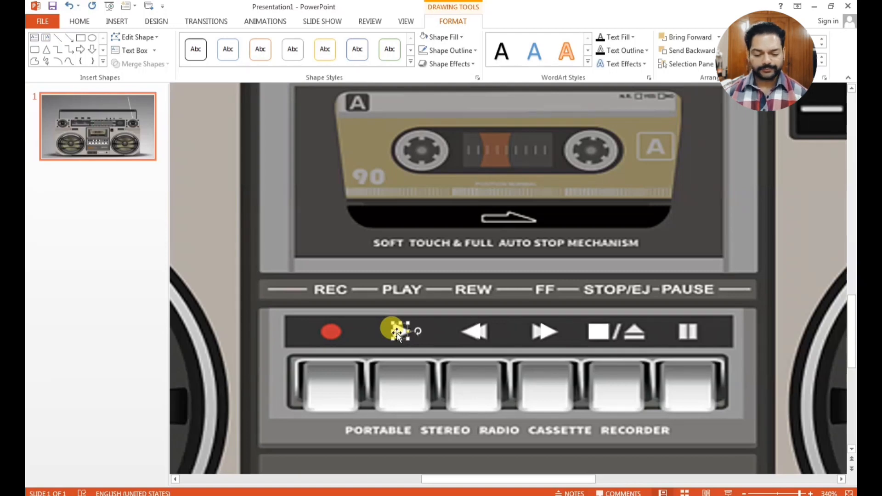
pyautogui.click(124, 21)
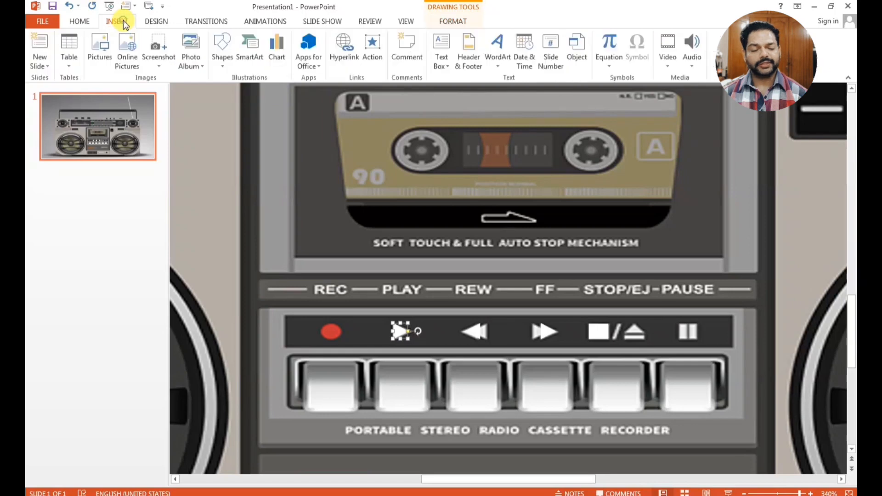
pyautogui.click(695, 64)
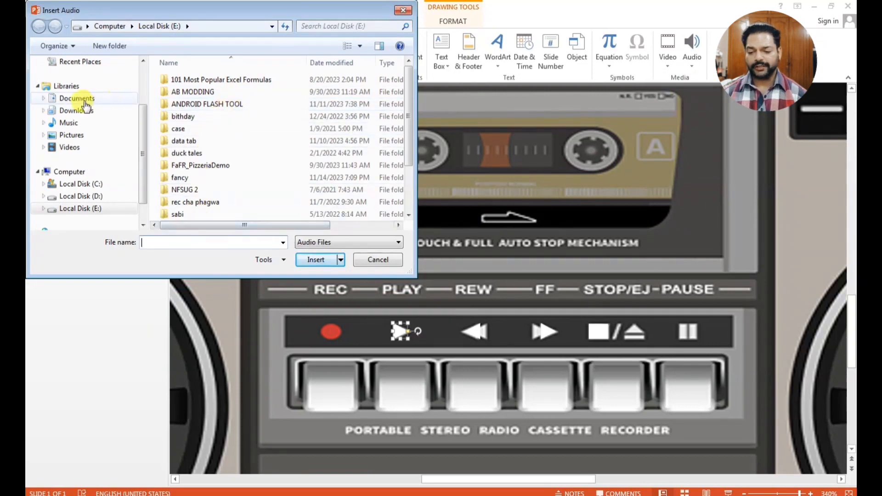
pyautogui.click(69, 123)
pyautogui.doubleClick(183, 111)
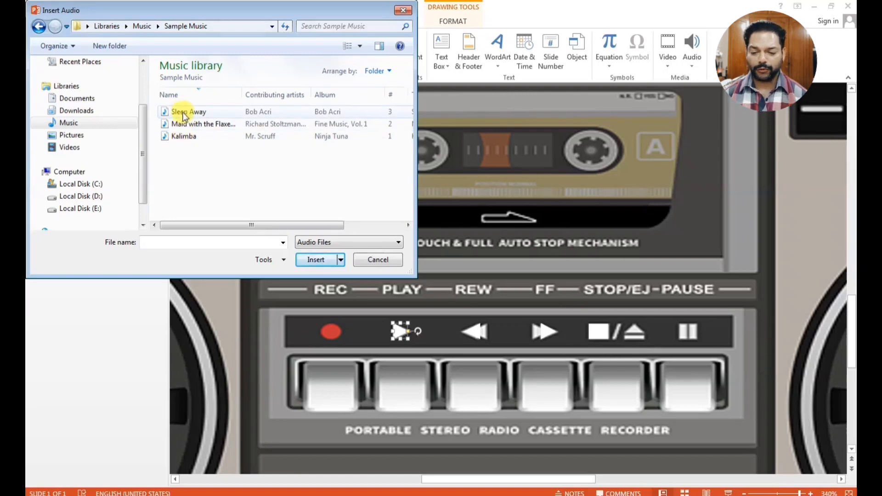
pyautogui.moveTo(414, 192); pyautogui.dragTo(626, 199)
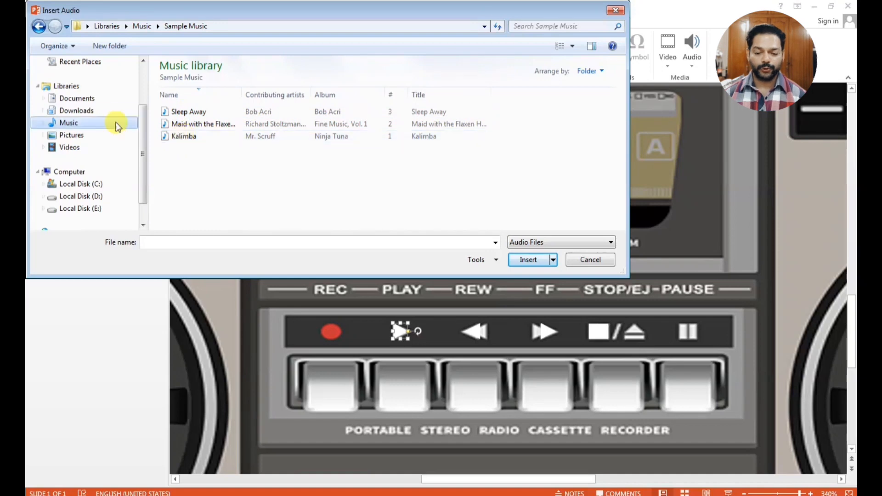
pyautogui.click(82, 112)
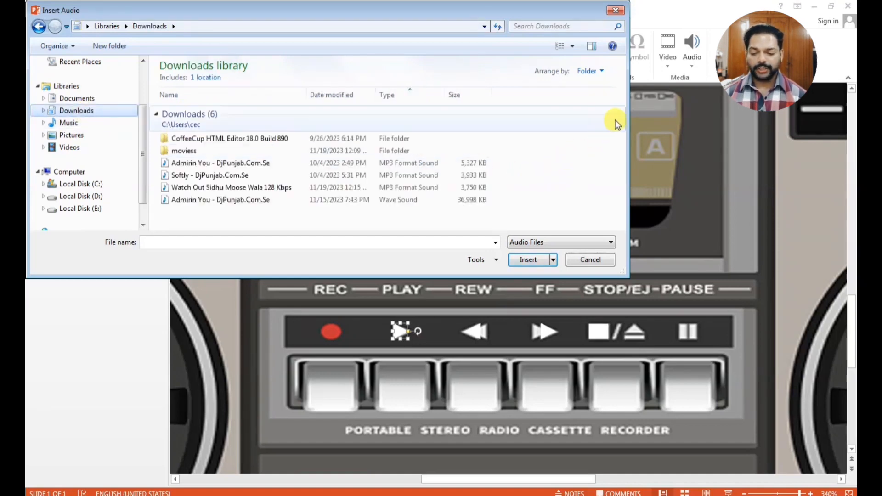
pyautogui.click(213, 188)
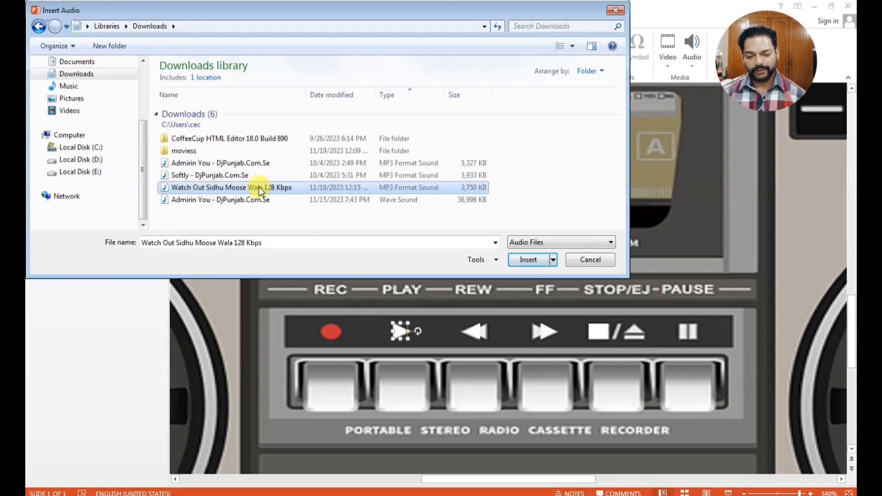
pyautogui.click(217, 200)
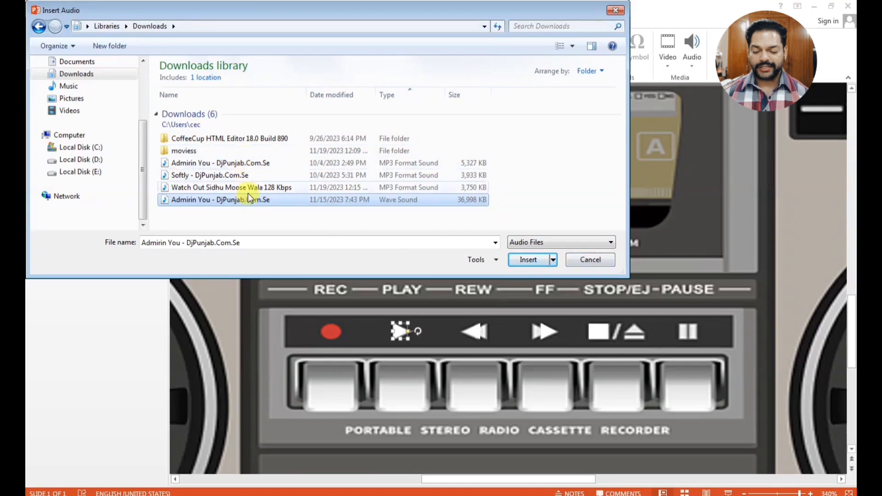
pyautogui.click(381, 165)
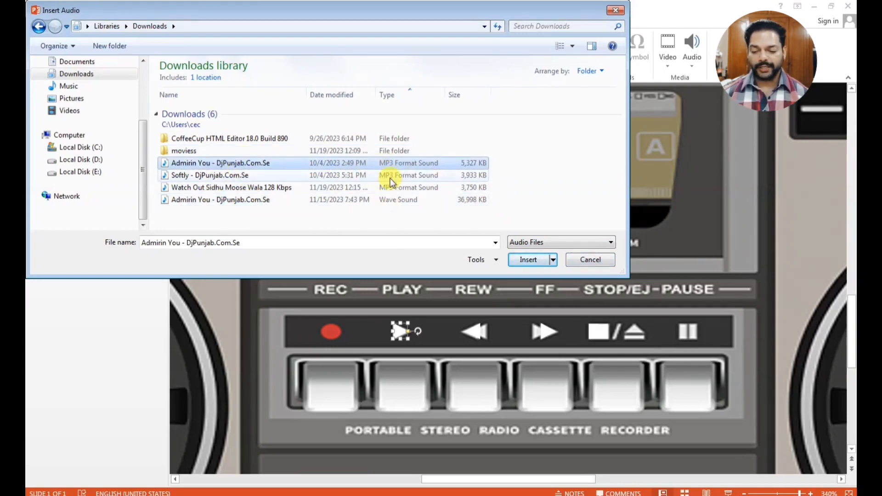
pyautogui.click(588, 258)
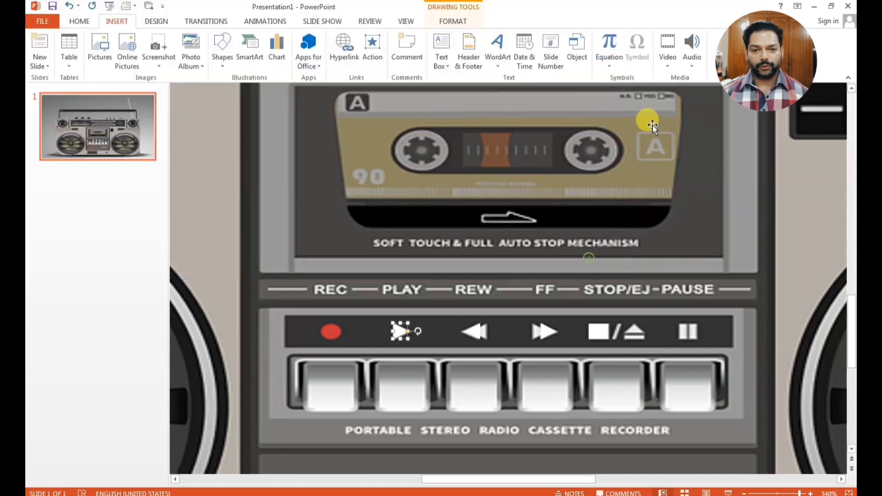
pyautogui.click(690, 68)
pyautogui.click(711, 93)
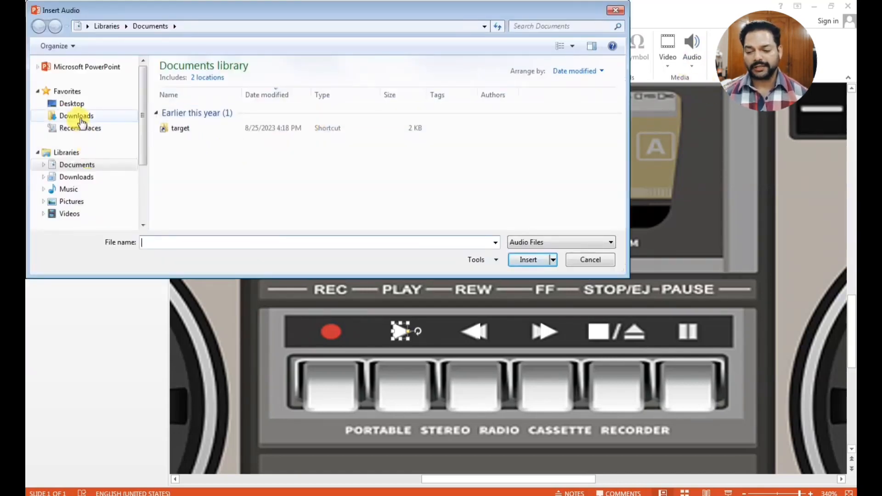
pyautogui.click(81, 120)
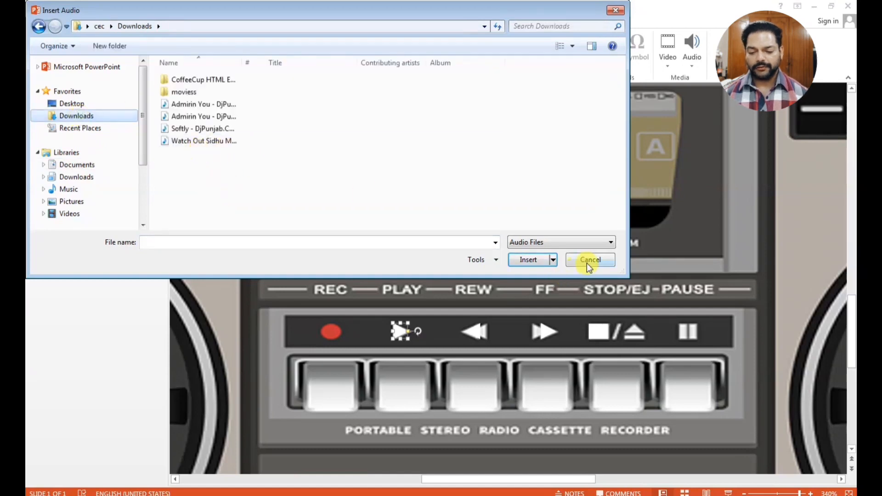
pyautogui.click(590, 260)
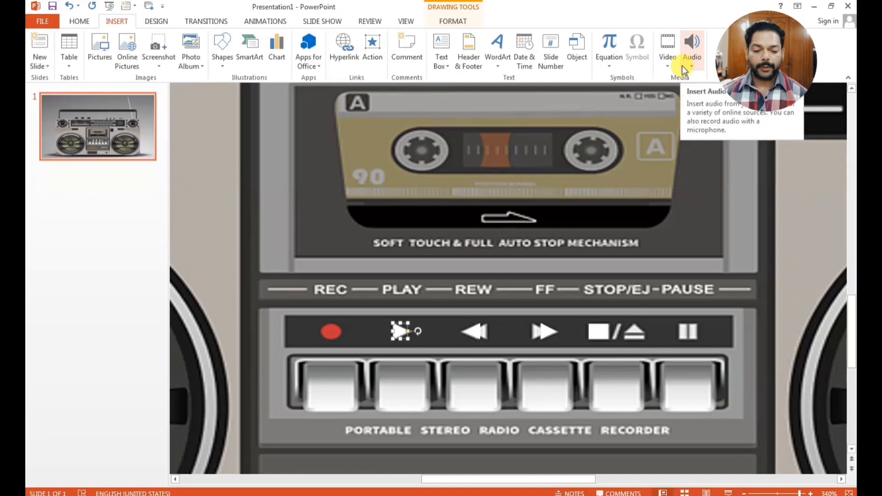
pyautogui.click(375, 42)
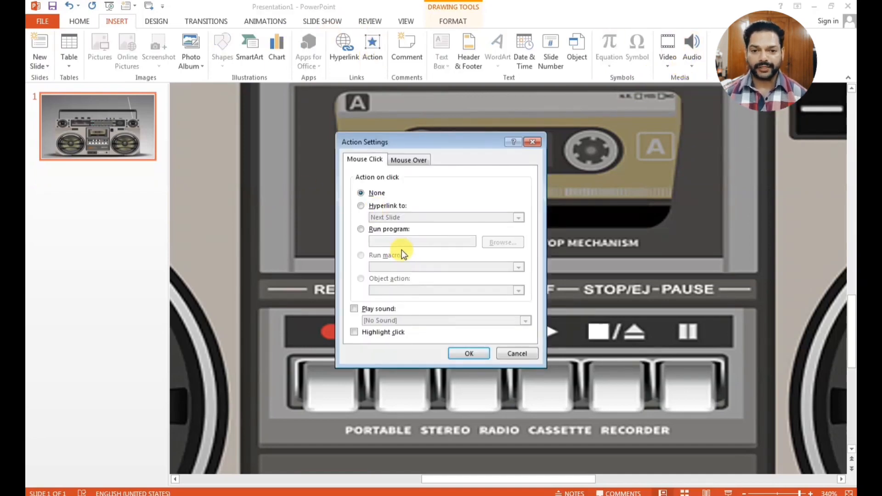
pyautogui.click(391, 207)
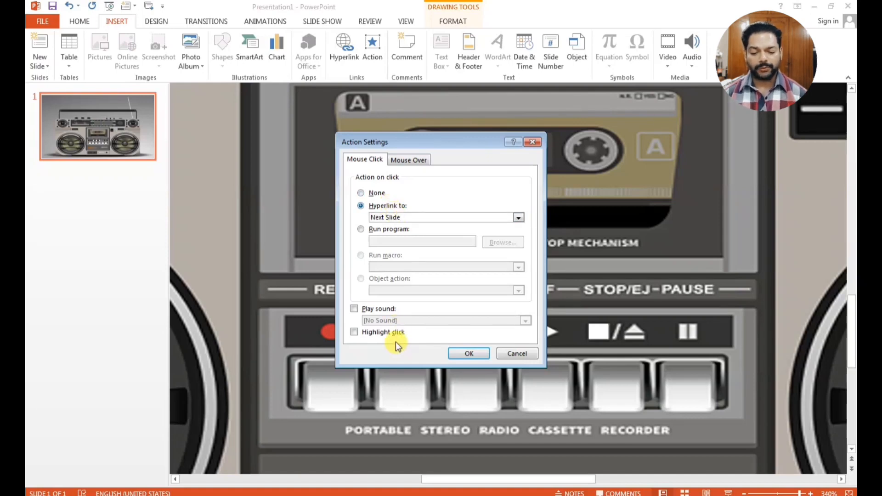
pyautogui.click(346, 259)
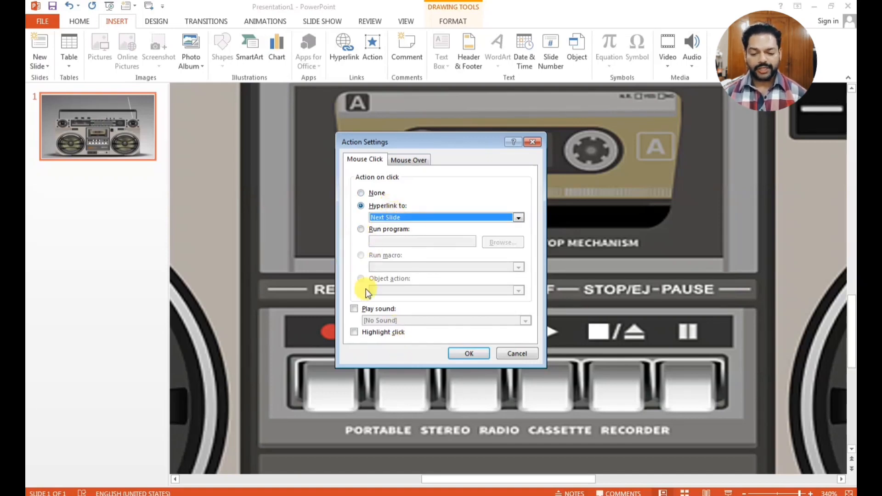
pyautogui.click(354, 309)
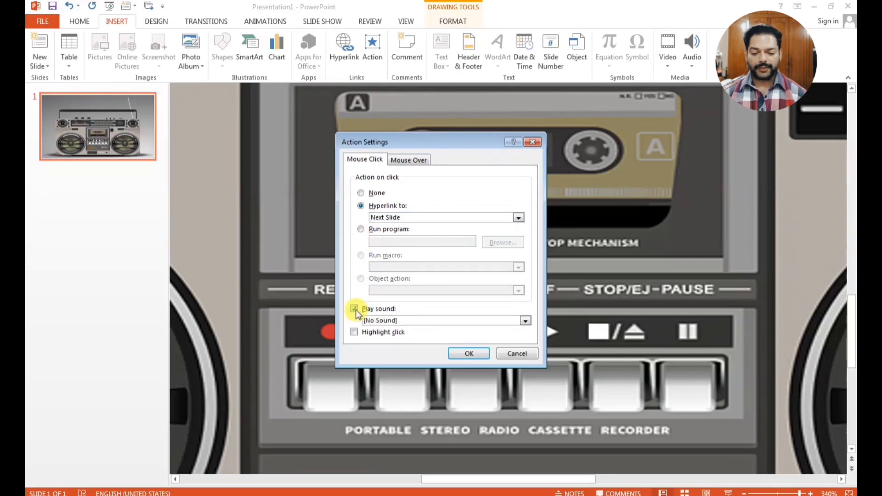
pyautogui.click(361, 192)
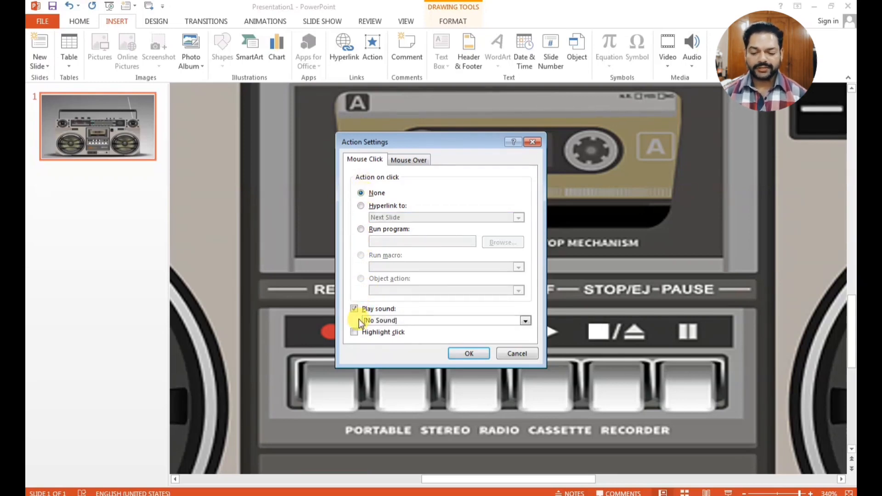
pyautogui.click(403, 320)
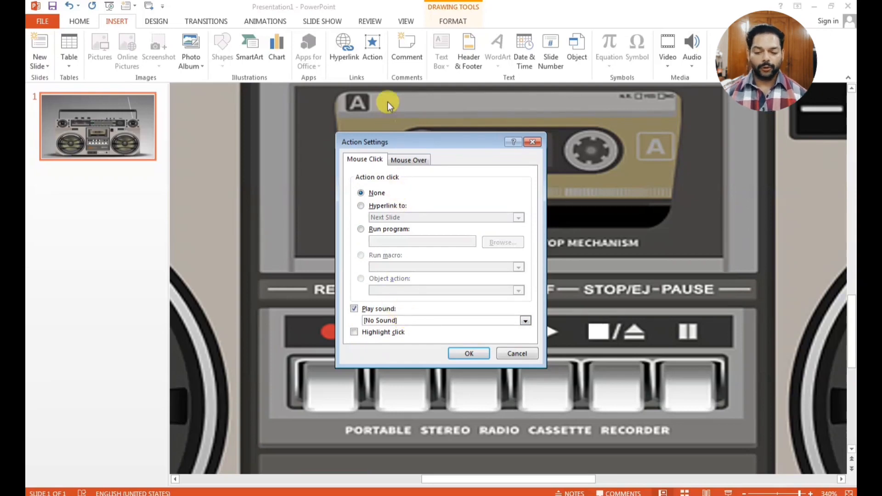
pyautogui.click(390, 311)
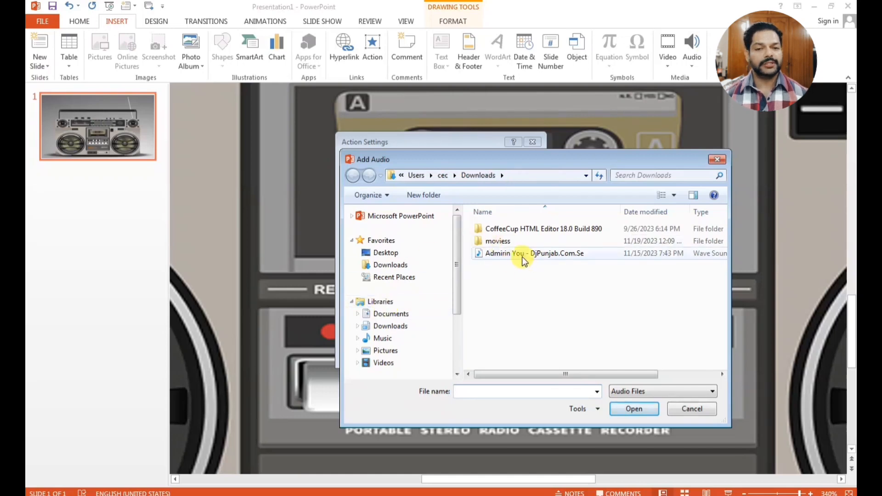
pyautogui.moveTo(730, 252); pyautogui.dragTo(842, 252)
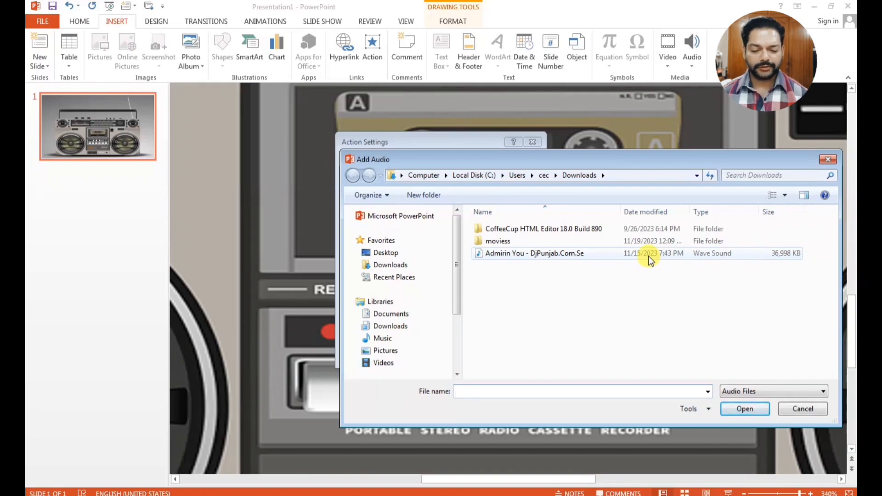
pyautogui.click(788, 412)
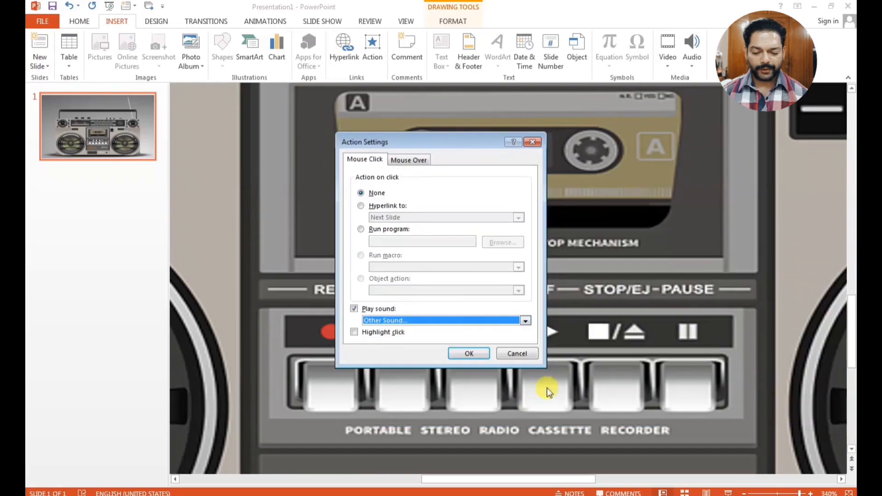
pyautogui.click(515, 354)
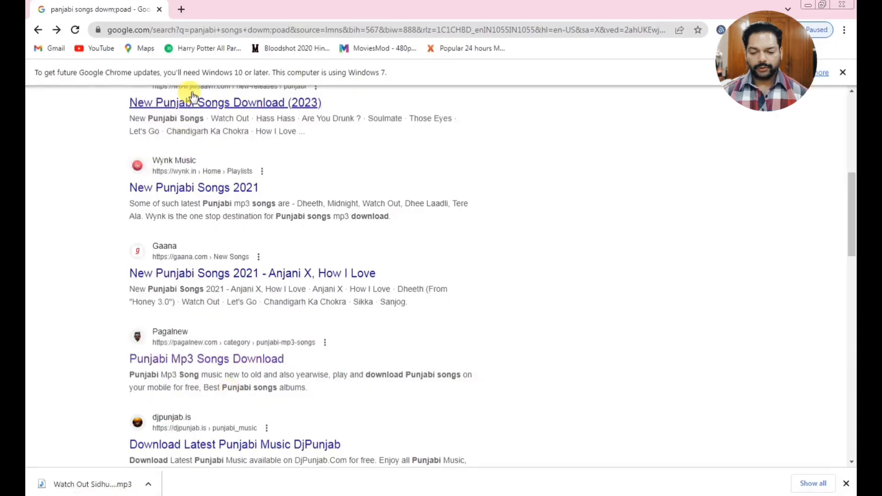
# - Switch to Chrome, search Google for "mp3 to wav converter online free" and open Convertio's MP3 to WAV page
pyautogui.scroll(8, 272, 258)
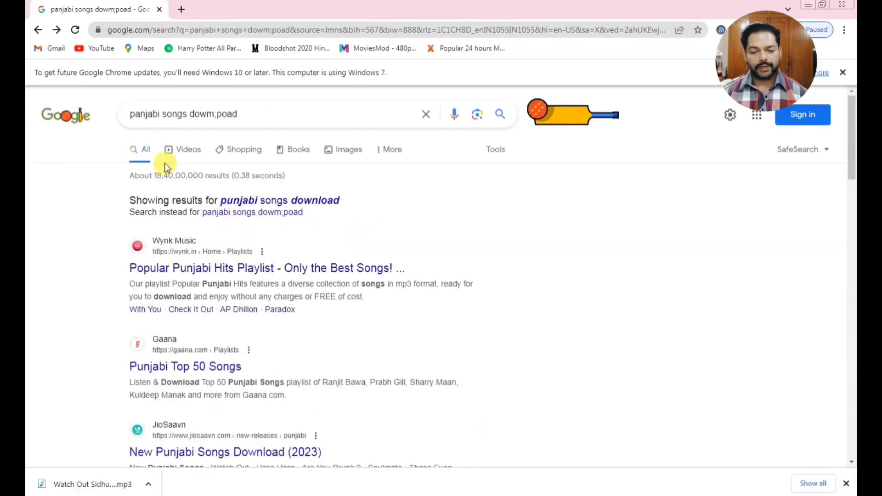
pyautogui.moveTo(248, 114); pyautogui.dragTo(128, 118)
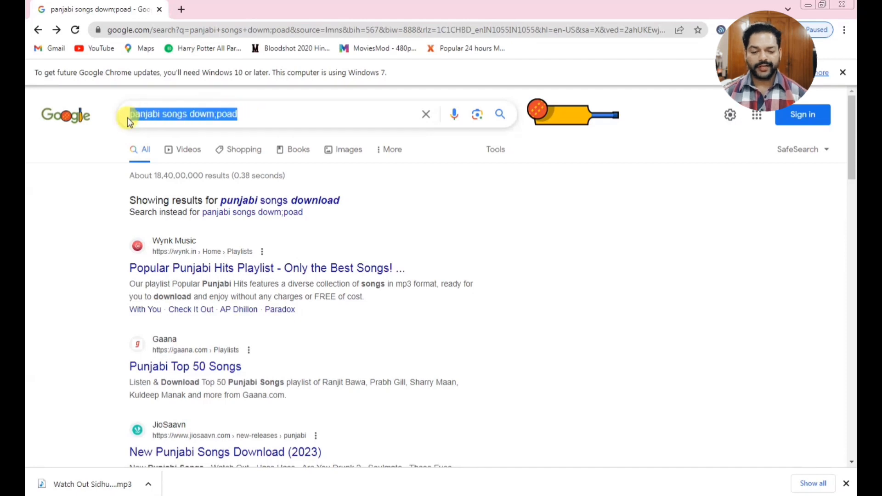
pyautogui.write('mp3 to')
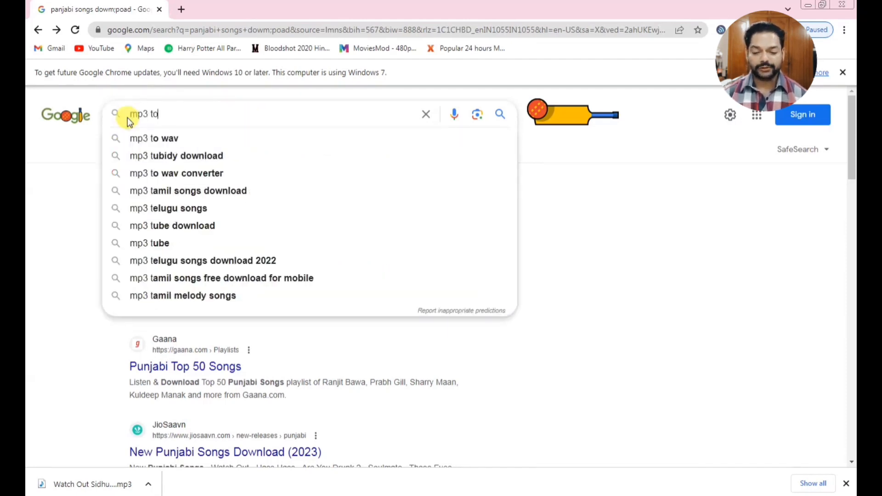
pyautogui.write(' wave')
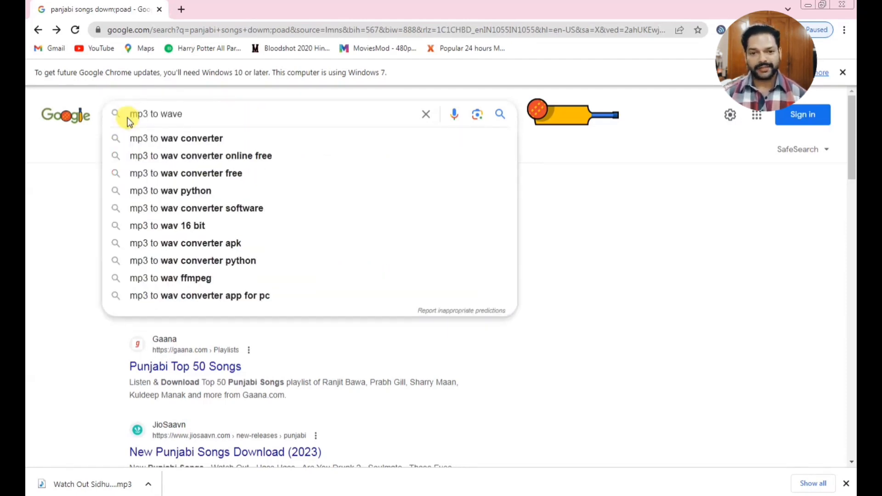
pyautogui.click(165, 155)
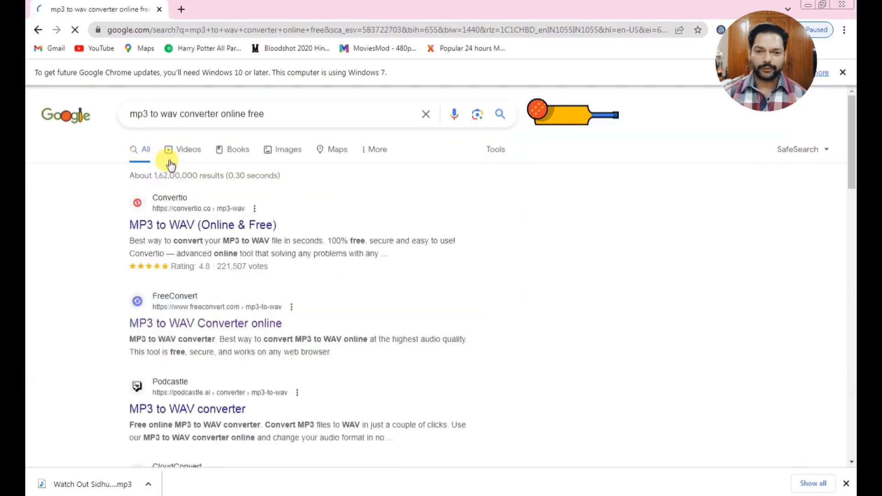
pyautogui.click(182, 226)
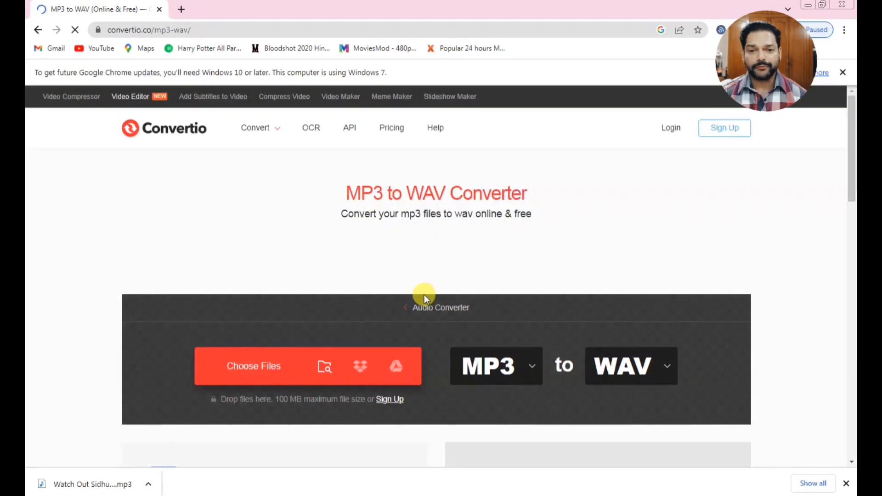
# - Upload the song "Watch Out Sidhu Moose Wala 128 Kbps" from the Downloads folder to the MP3 to WAV converter
pyautogui.click(271, 367)
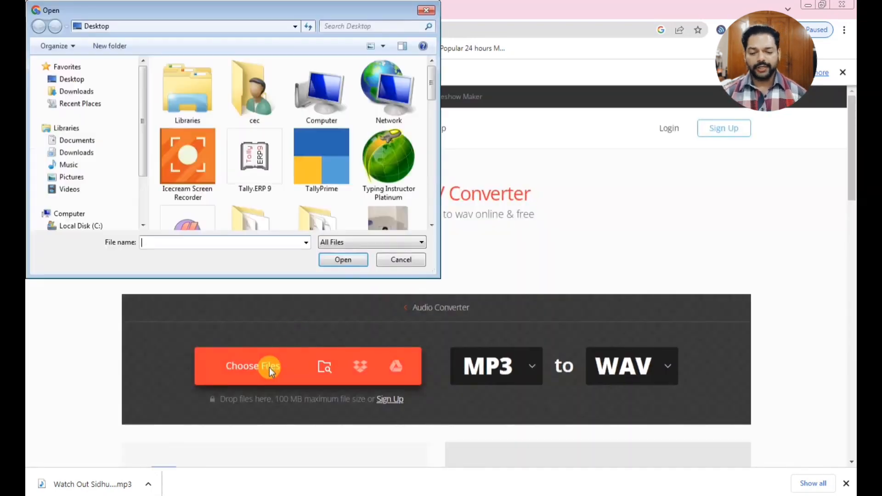
pyautogui.click(91, 92)
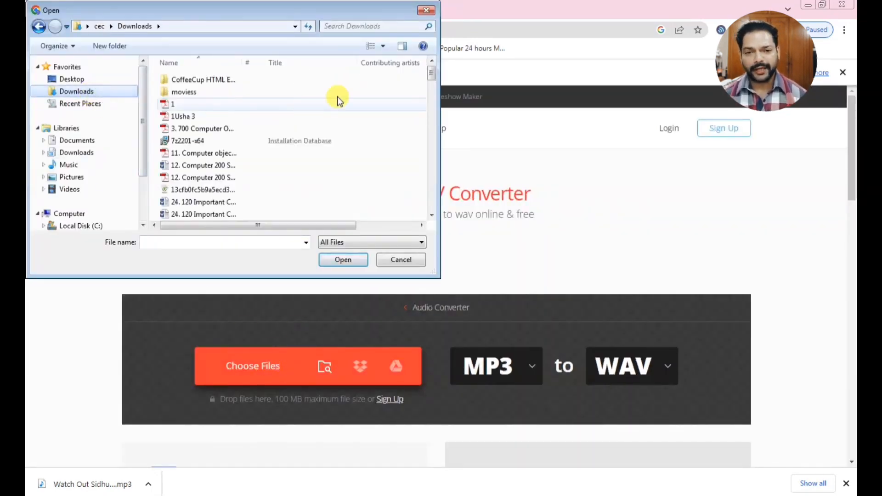
pyautogui.moveTo(432, 79)
pyautogui.mouseDown()
pyautogui.moveTo(432, 217)
pyautogui.moveTo(419, 84)
pyautogui.mouseUp()
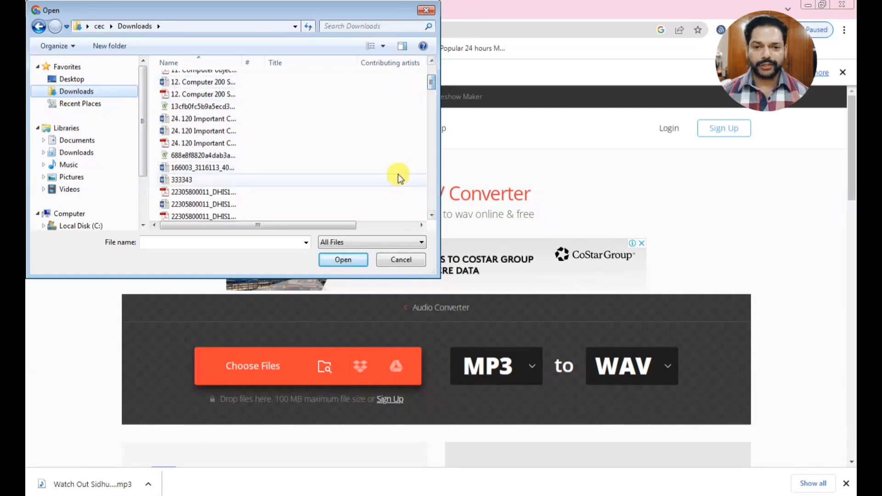
pyautogui.click(416, 243)
pyautogui.click(416, 242)
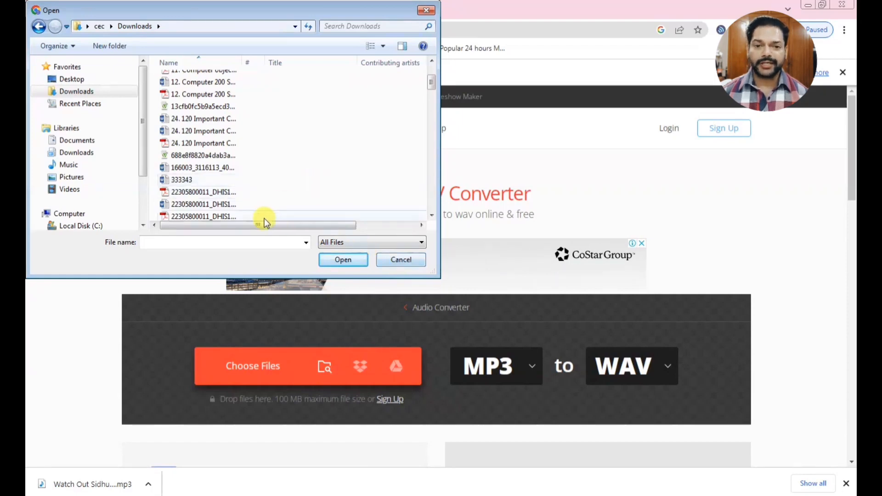
pyautogui.click(178, 192)
pyautogui.scroll(-3, 178, 190)
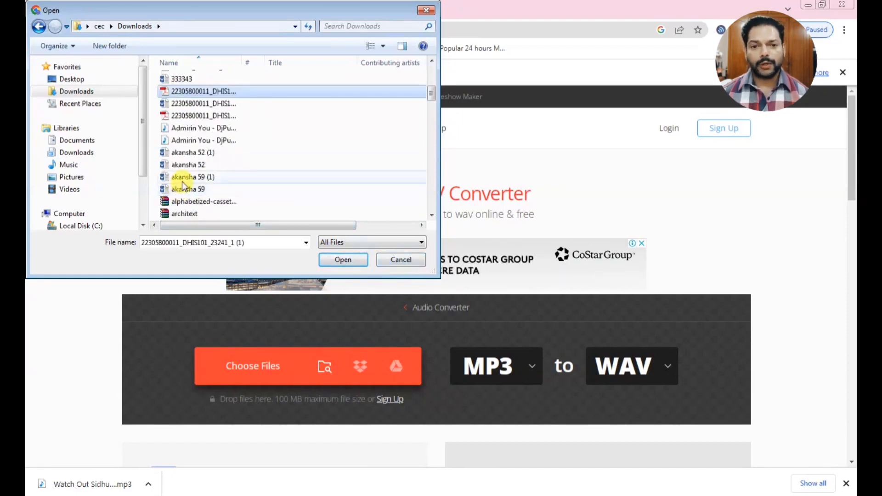
pyautogui.scroll(-3, 192, 144)
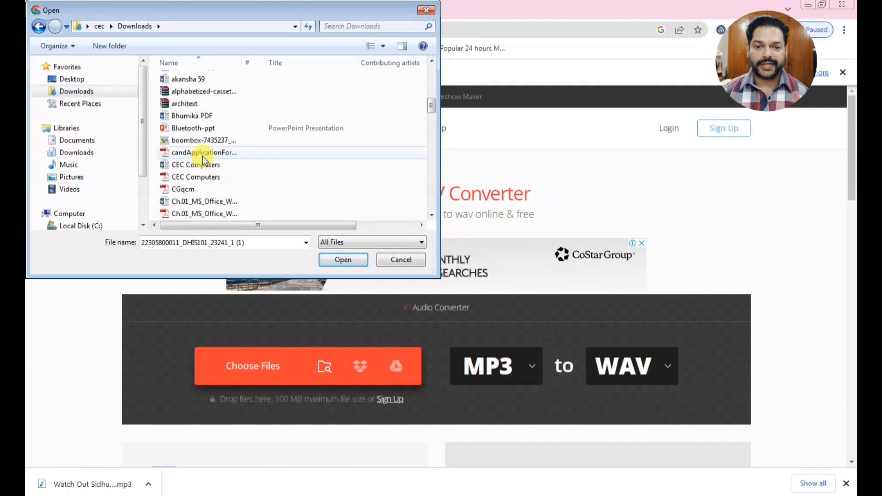
pyautogui.click(179, 165)
pyautogui.scroll(-10, 180, 171)
pyautogui.click(182, 179)
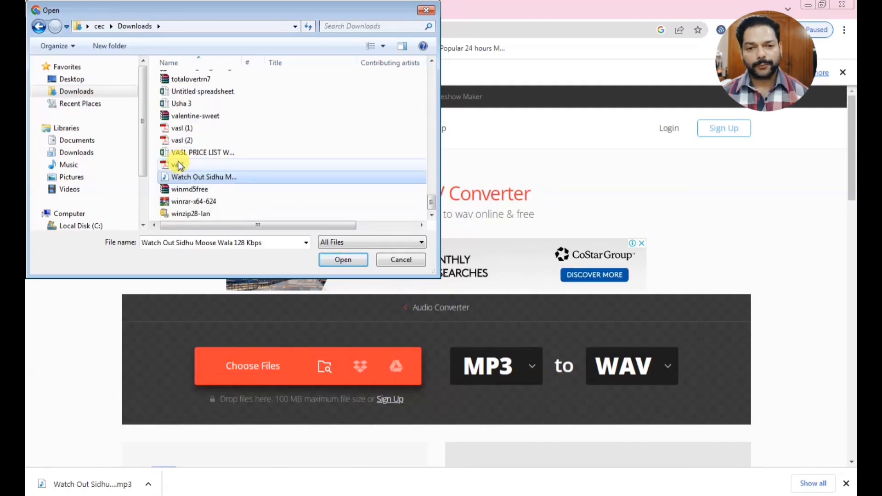
pyautogui.click(330, 260)
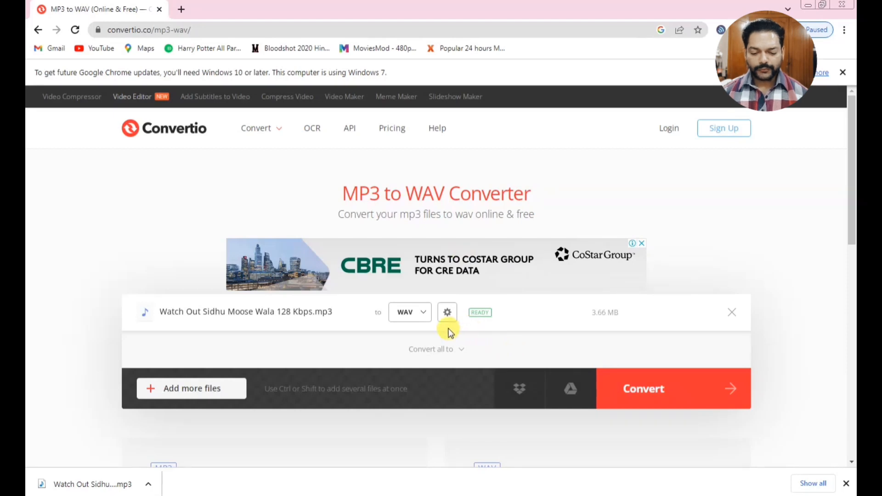
# - Convert the uploaded song to WAV and download the converted file
pyautogui.click(635, 387)
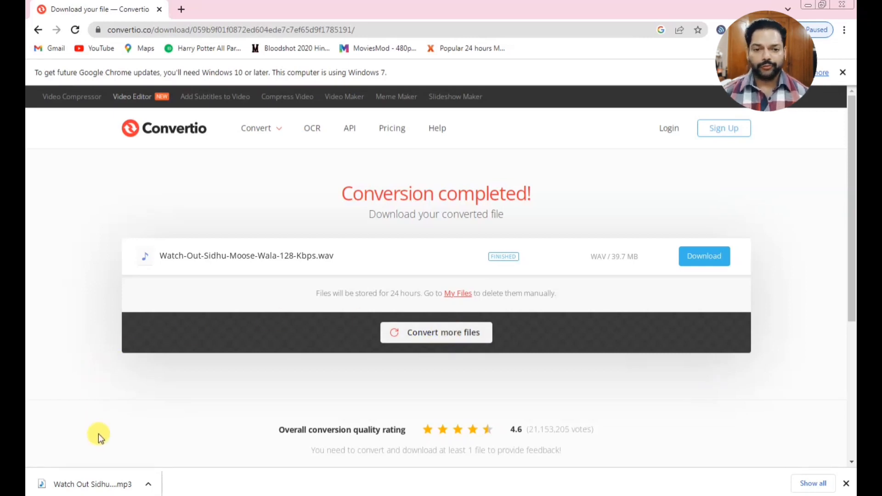
pyautogui.click(710, 256)
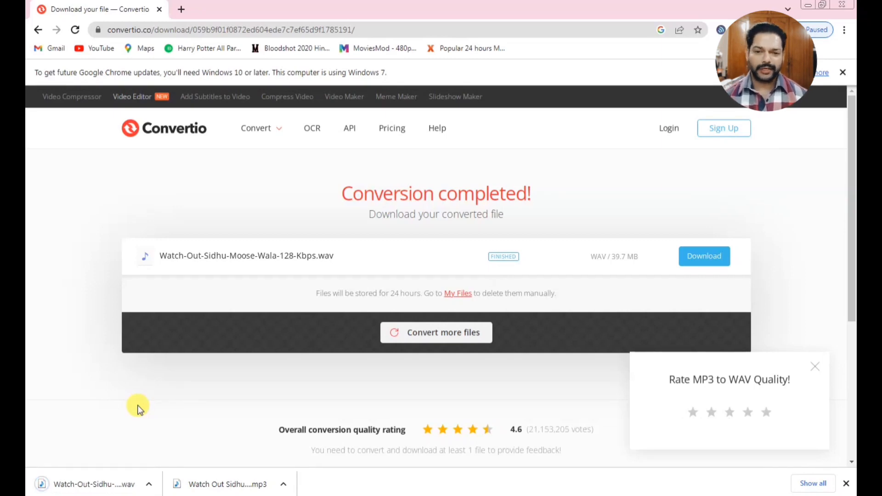
# - Show the downloaded WAV file in its folder and compare its type and size with the original MP3
pyautogui.click(149, 484)
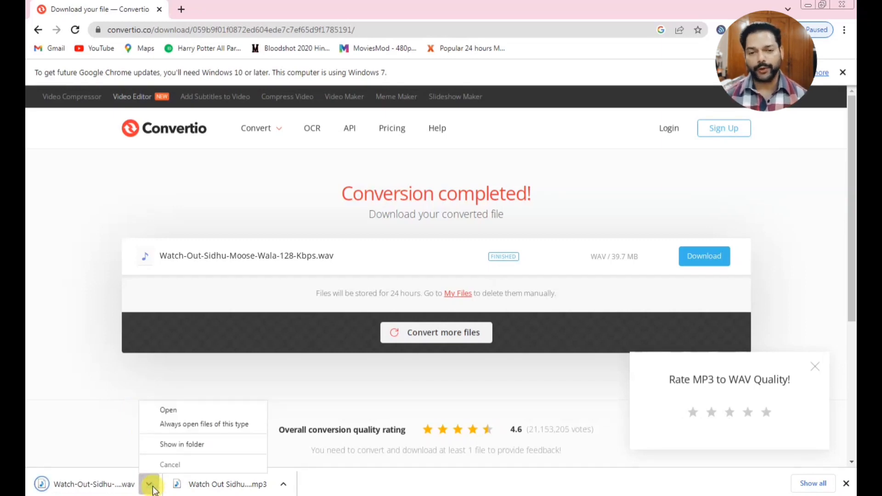
pyautogui.click(170, 444)
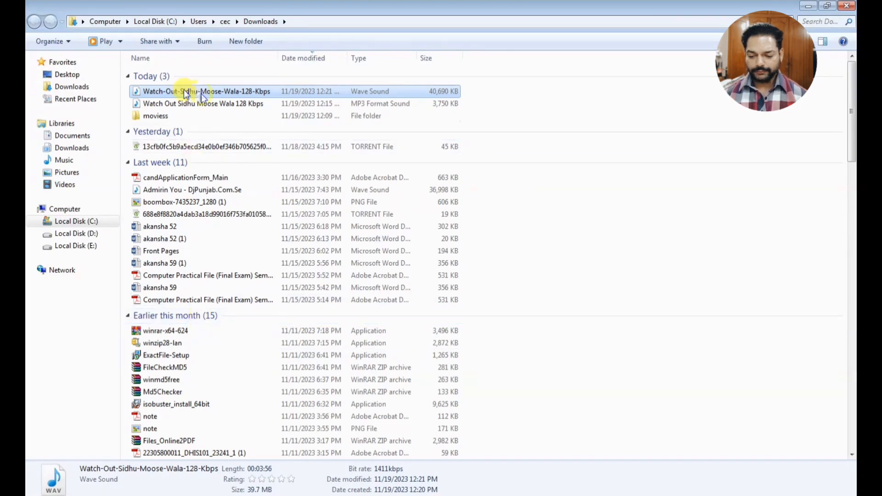
pyautogui.click(251, 105)
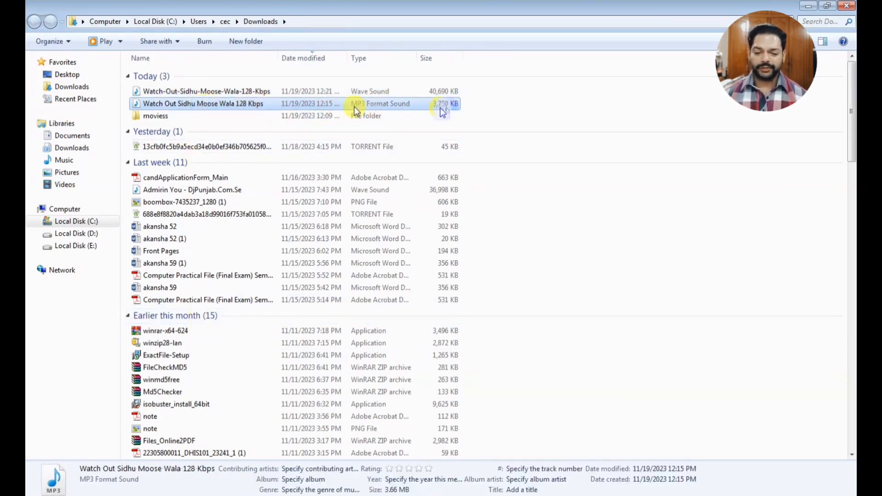
pyautogui.click(228, 87)
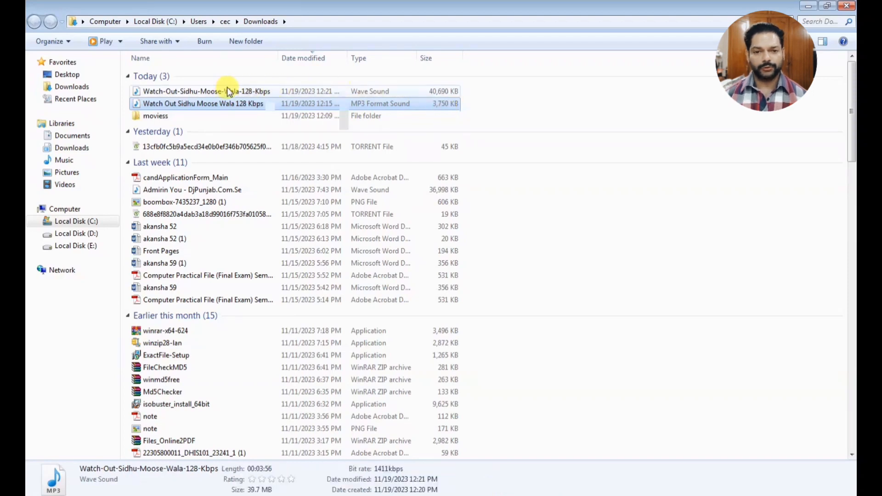
# - Open the properties of the Watch-Out-Sidhu-Moose-Wala-128-Kbps WAV file and examine its size and detailed audio information
pyautogui.rightClick(439, 93)
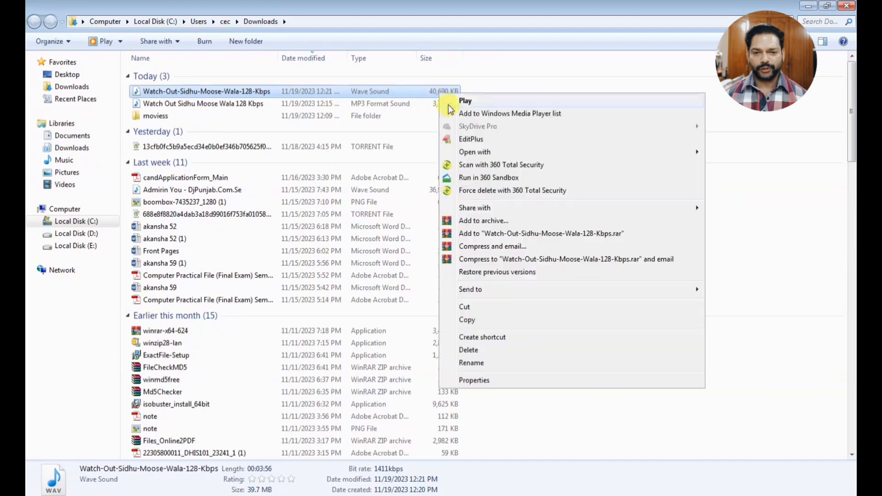
pyautogui.click(482, 380)
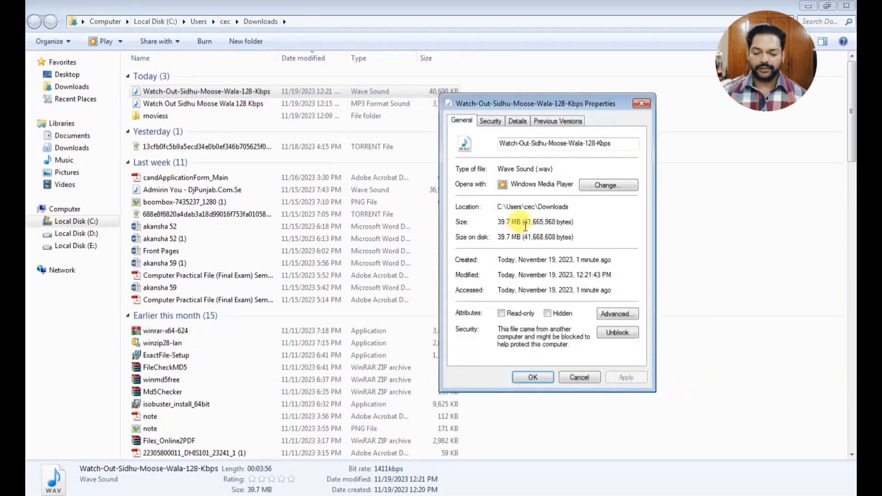
pyautogui.moveTo(494, 222); pyautogui.dragTo(521, 222)
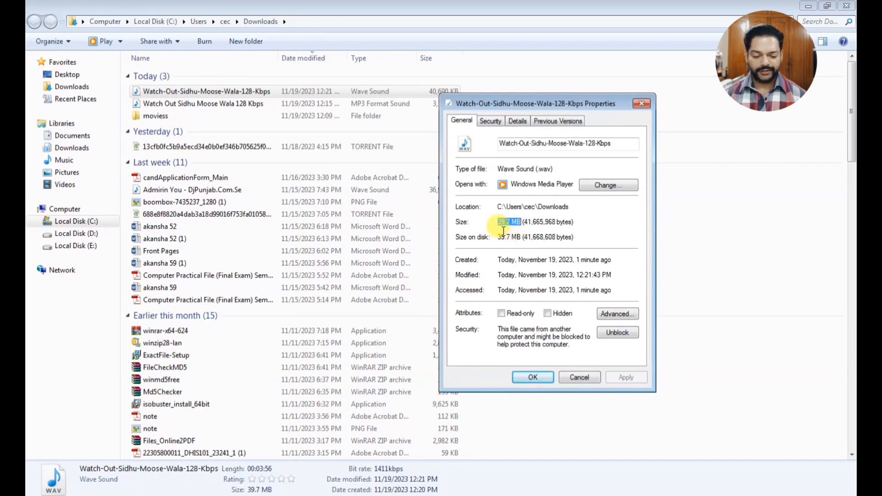
pyautogui.click(518, 121)
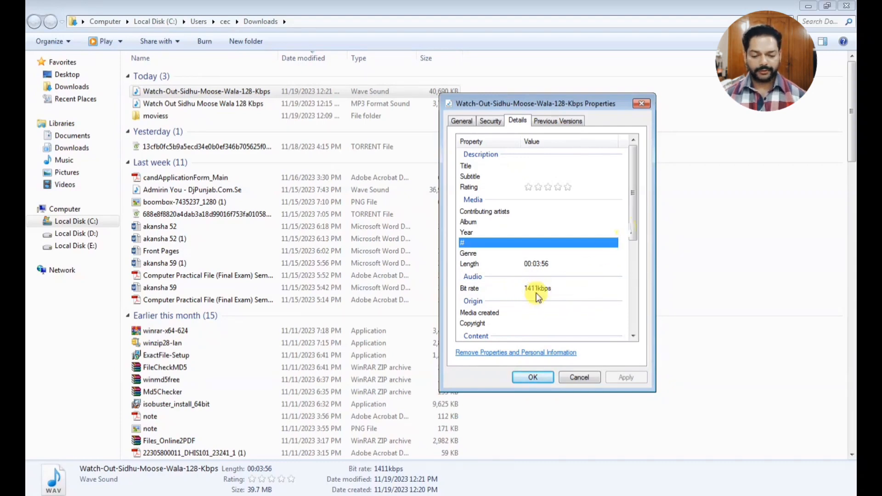
pyautogui.moveTo(633, 228); pyautogui.dragTo(634, 294)
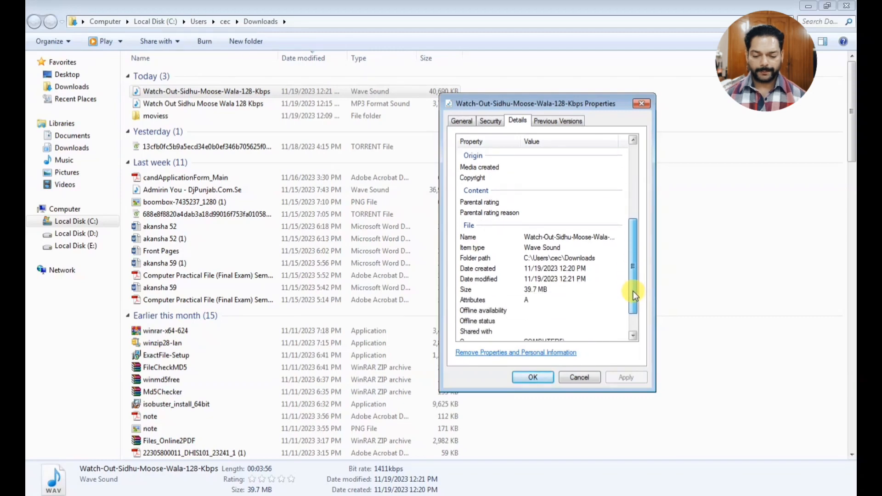
# - Open the properties of the "Watch Out Sidhu Moose Wala 128 Kbps" MP3 file and examine its size and detailed information
pyautogui.click(579, 377)
pyautogui.click(335, 105)
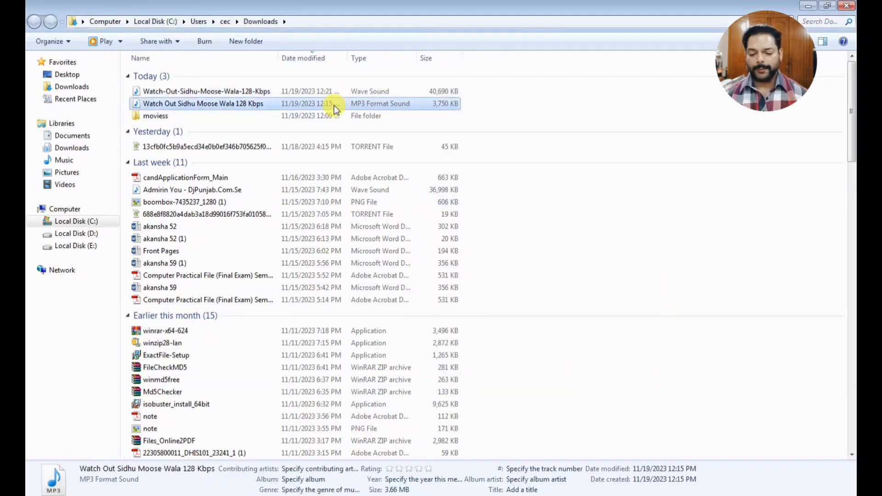
pyautogui.rightClick(334, 105)
pyautogui.click(379, 391)
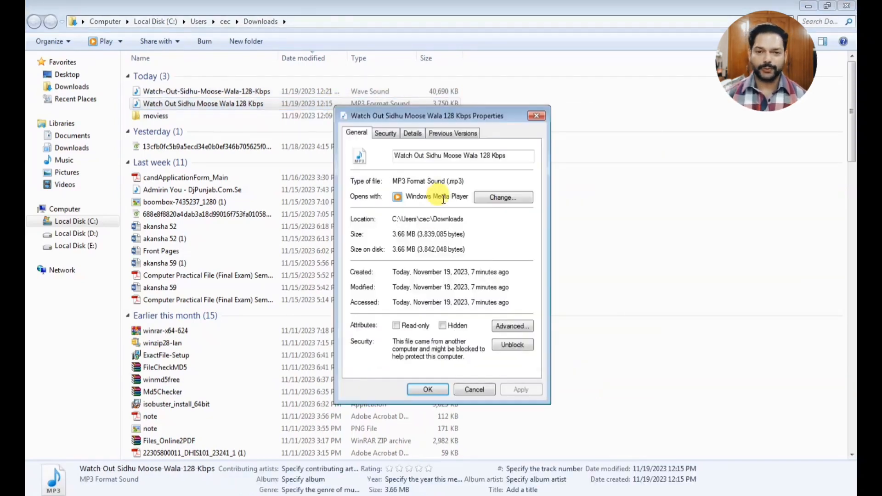
pyautogui.click(412, 133)
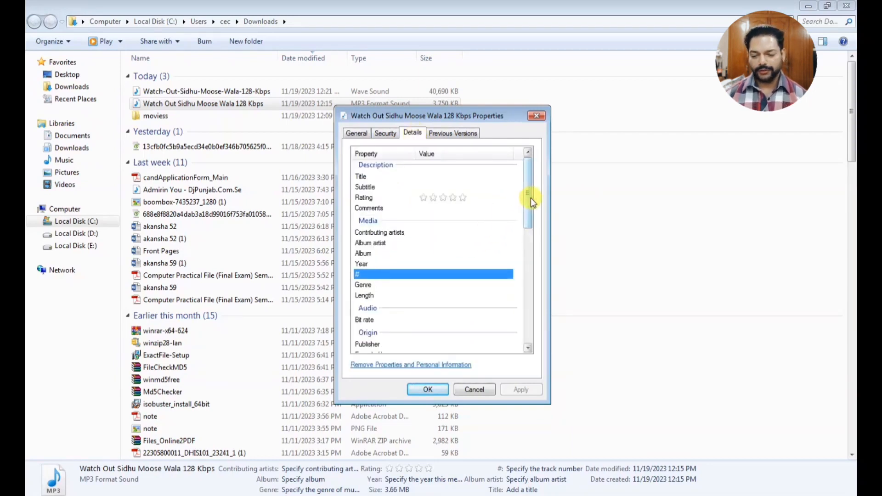
pyautogui.moveTo(531, 197); pyautogui.dragTo(528, 312)
pyautogui.click(475, 390)
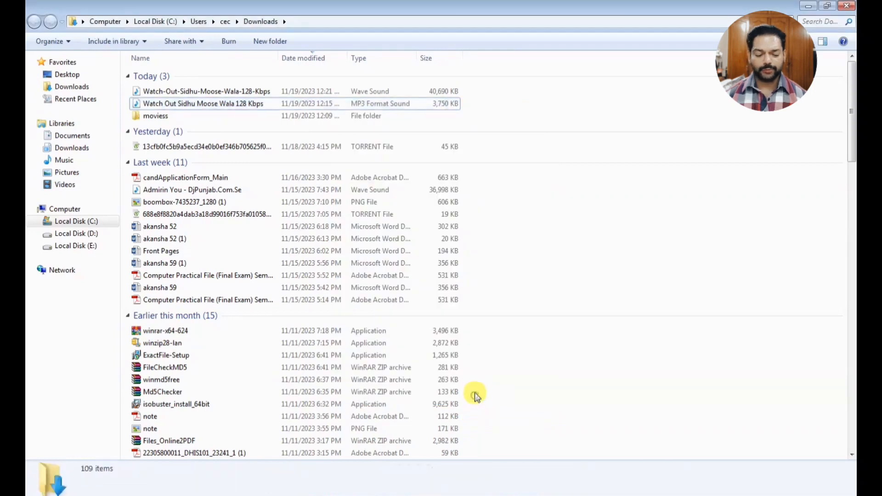
# - Switch back to PowerPoint and try to assign Watch-Out-Sidhu-Moose-Wala-128-Kbps from Downloads as the white play symbol's click sound
pyautogui.click(841, 6)
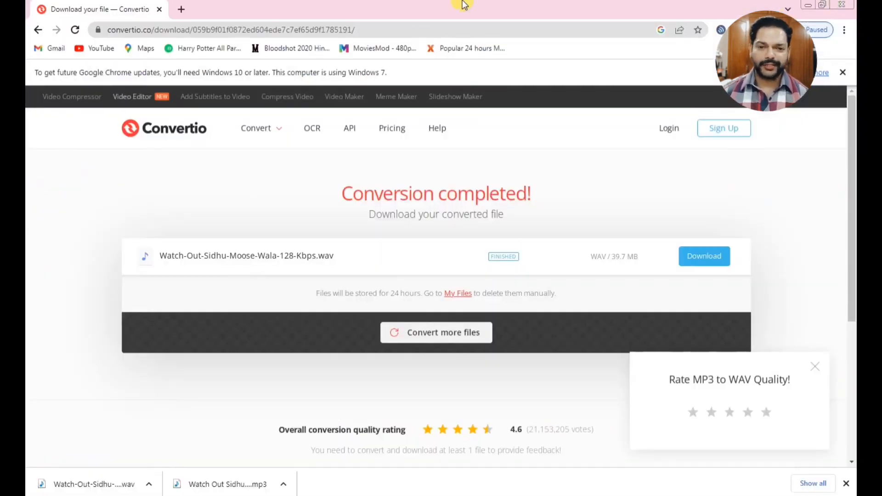
pyautogui.click(807, 5)
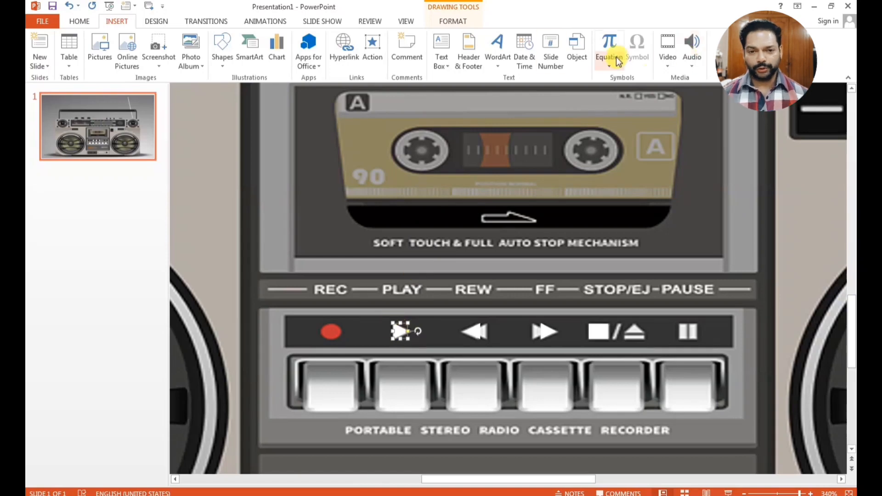
pyautogui.click(374, 40)
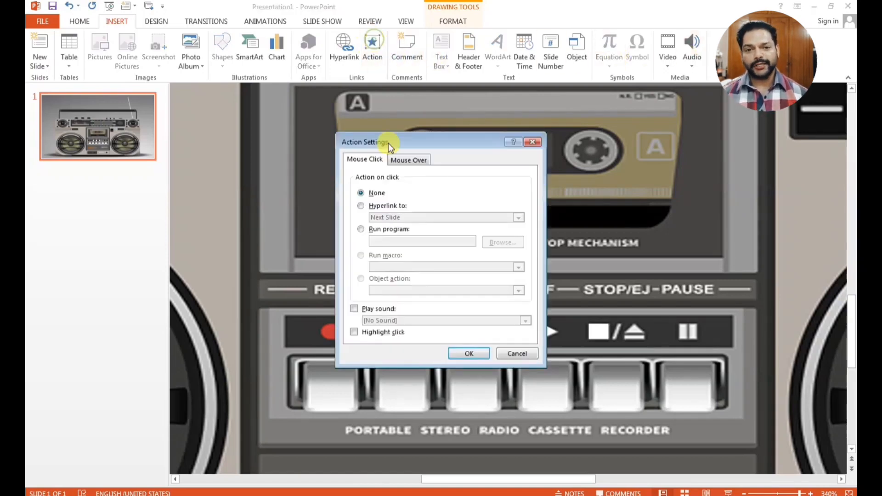
pyautogui.click(366, 308)
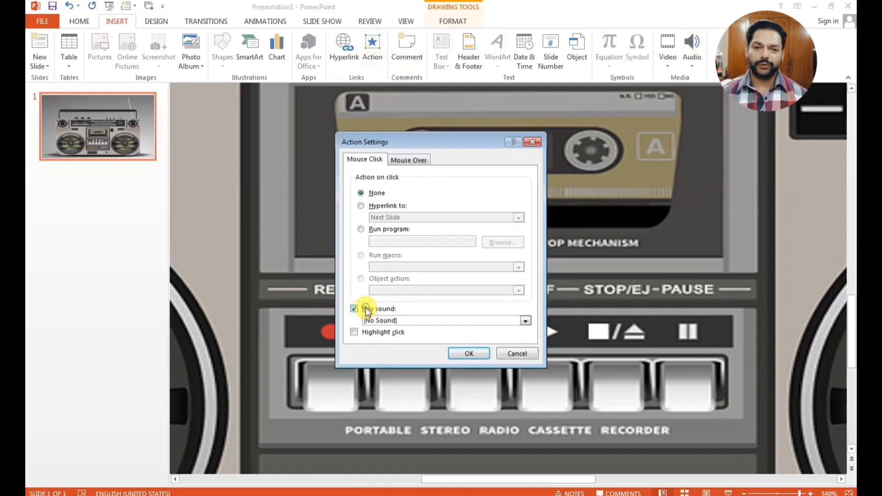
pyautogui.click(393, 320)
pyautogui.click(393, 310)
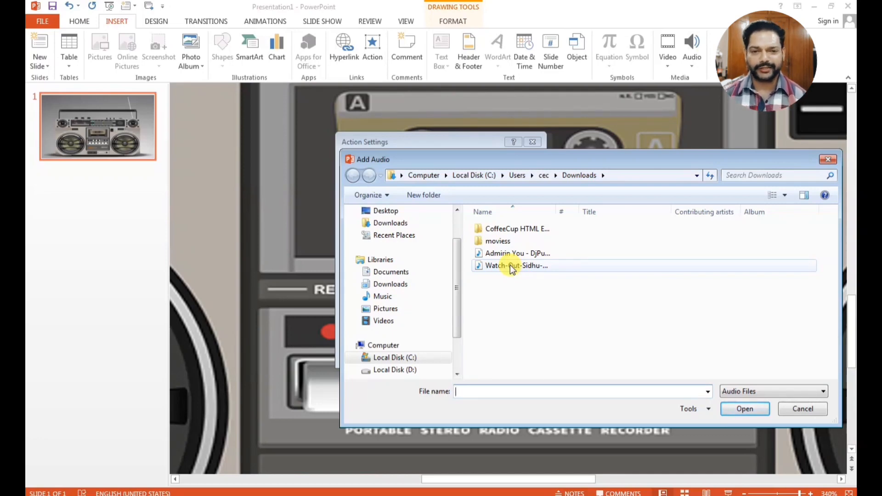
pyautogui.click(511, 268)
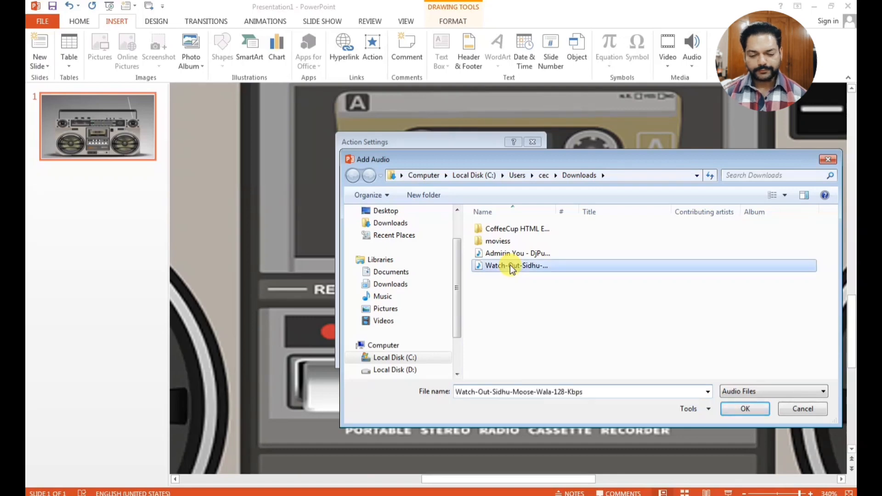
pyautogui.click(745, 410)
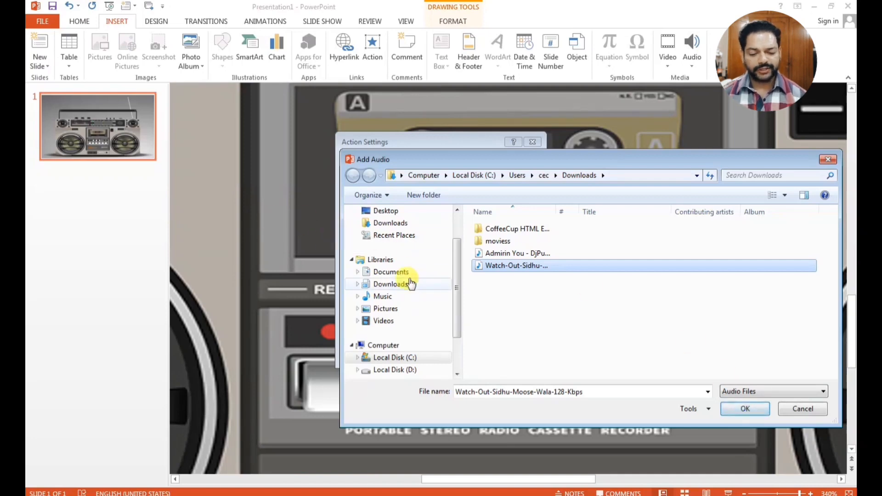
# - Look for an alternative sound in the Sample Music folder and discard the play symbol's action settings
pyautogui.click(390, 272)
pyautogui.click(384, 296)
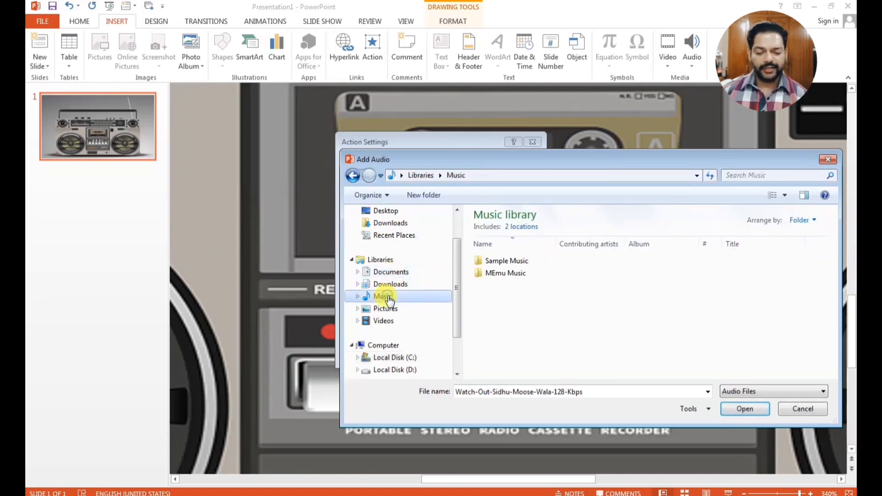
pyautogui.doubleClick(507, 261)
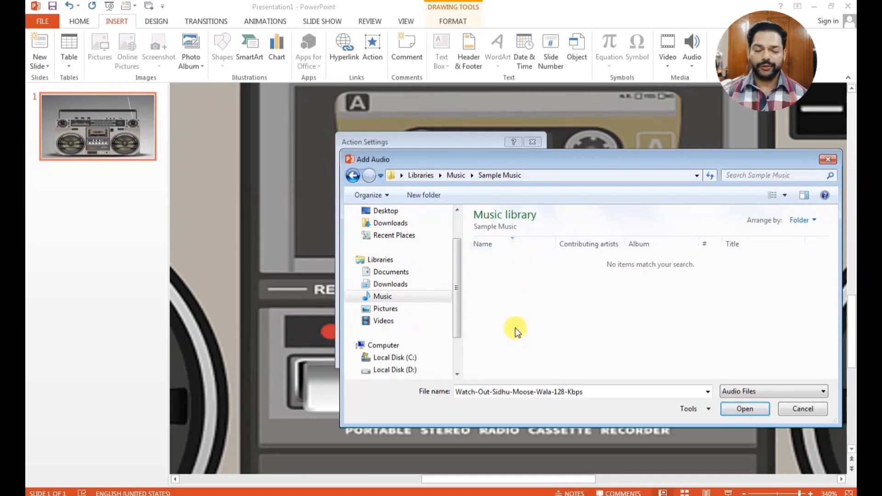
pyautogui.click(806, 409)
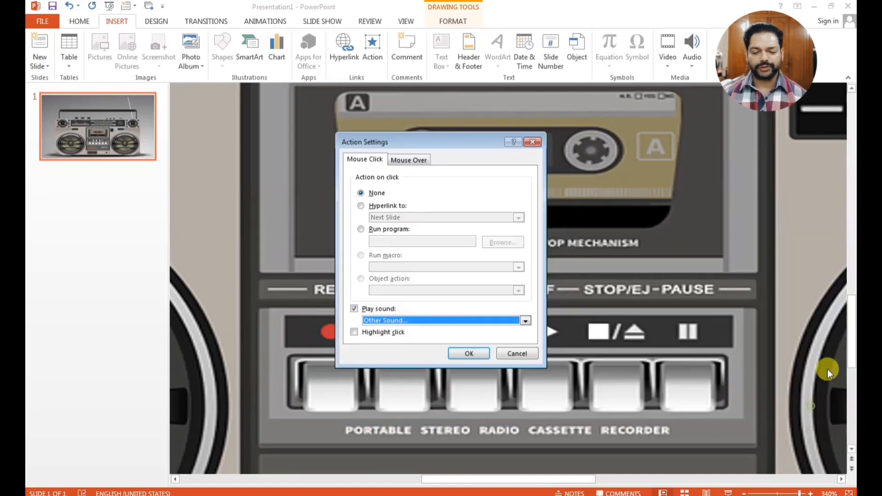
pyautogui.click(533, 142)
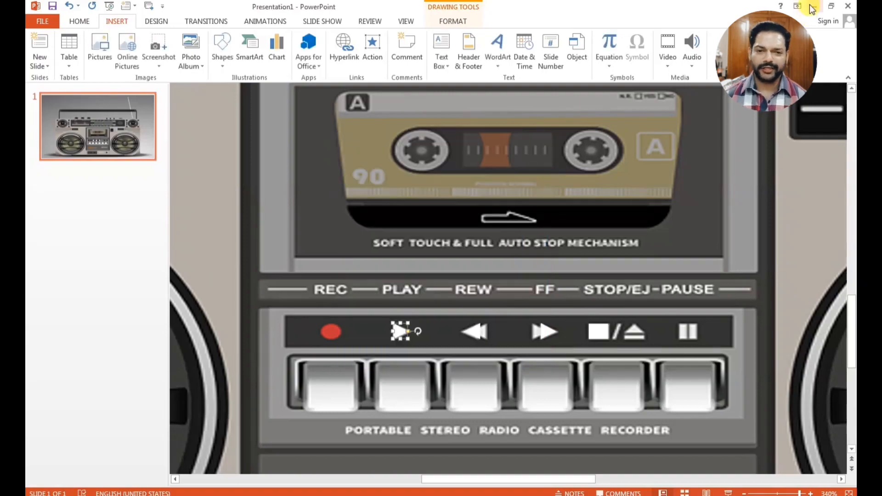
# - Switch to the browser and add Sleep Away, Maid with the Flaxen Hair and Kalimba from Sample Music to the MP3 to WAV converter
pyautogui.click(810, 6)
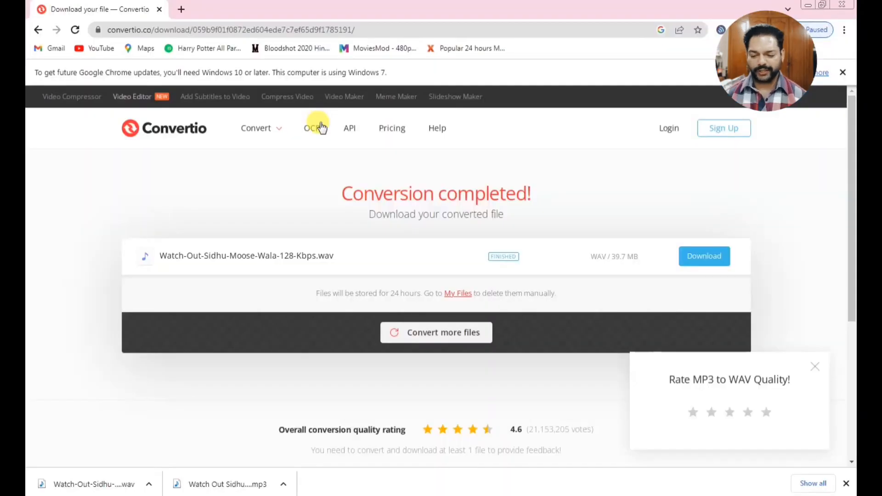
pyautogui.click(38, 30)
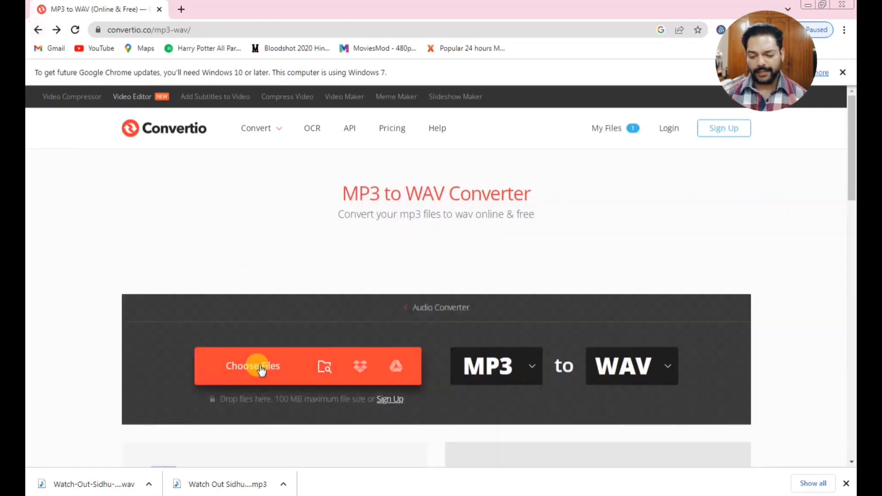
pyautogui.click(253, 363)
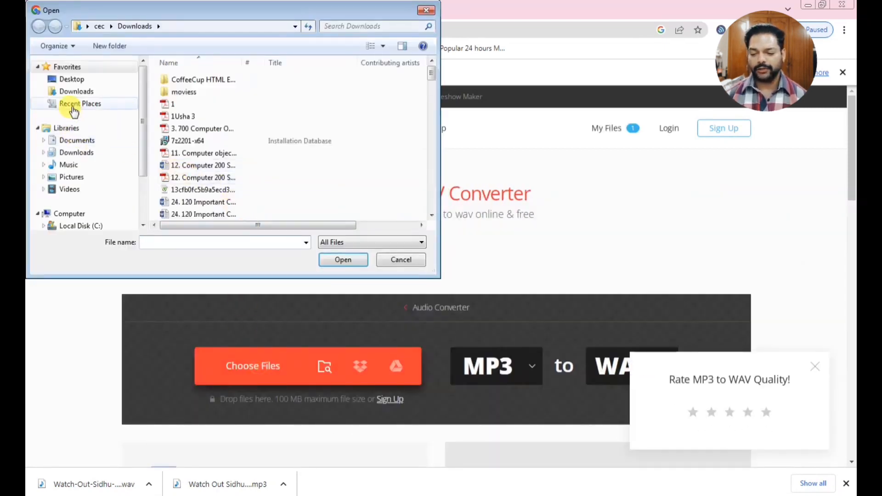
pyautogui.click(68, 164)
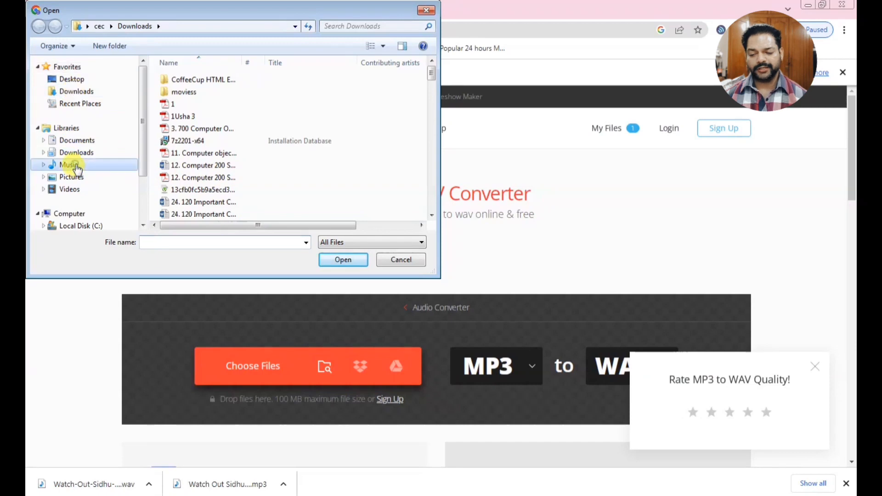
pyautogui.doubleClick(192, 112)
pyautogui.moveTo(223, 157); pyautogui.dragTo(171, 109)
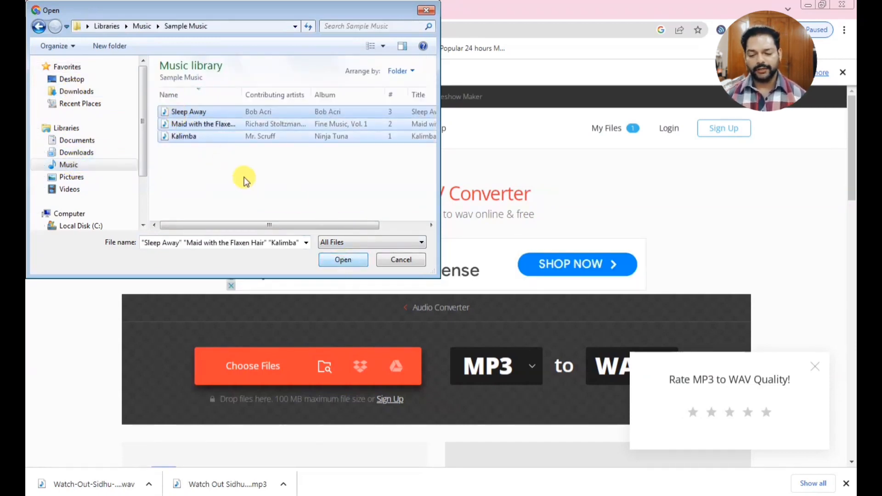
pyautogui.moveTo(217, 157); pyautogui.dragTo(178, 114)
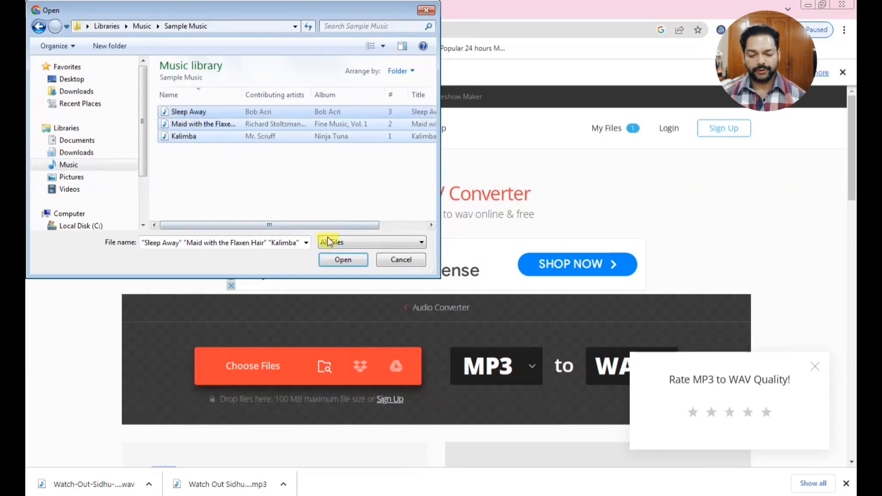
pyautogui.click(332, 258)
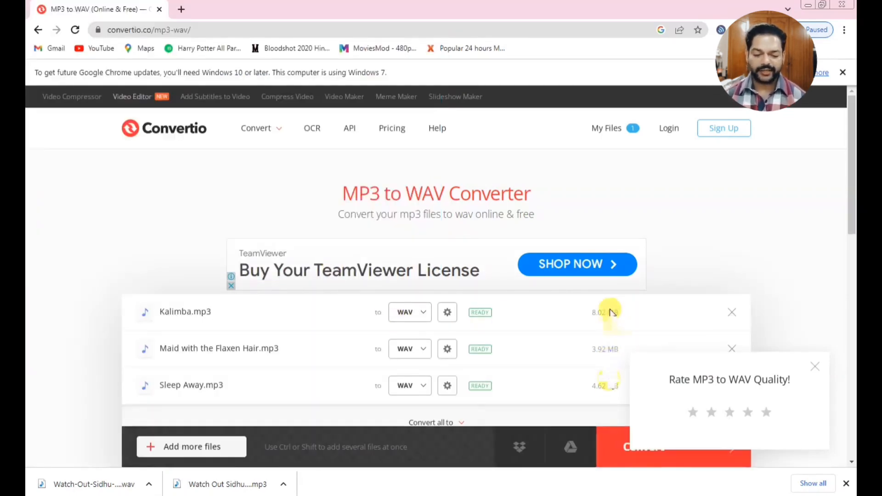
# - Start converting the added songs to WAV and download Maid-with-the-Flaxen-Hair.wav and Kalimba.wav
pyautogui.click(816, 368)
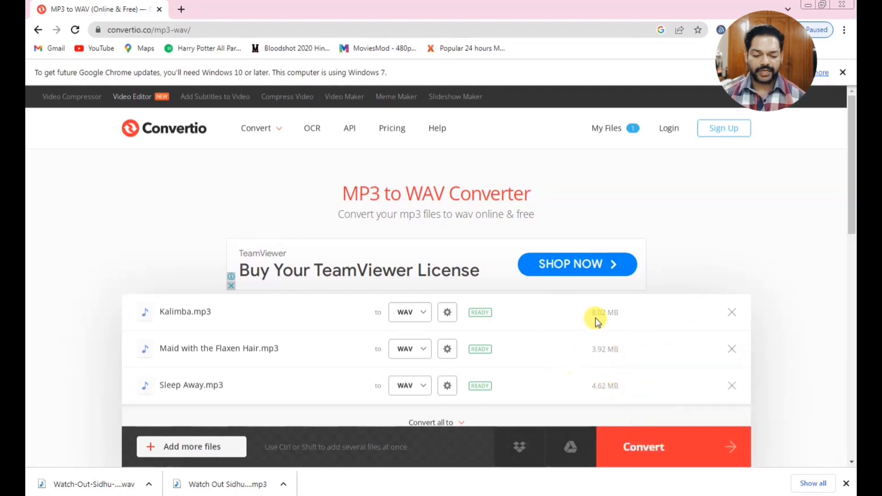
pyautogui.scroll(-1, 597, 331)
pyautogui.click(643, 406)
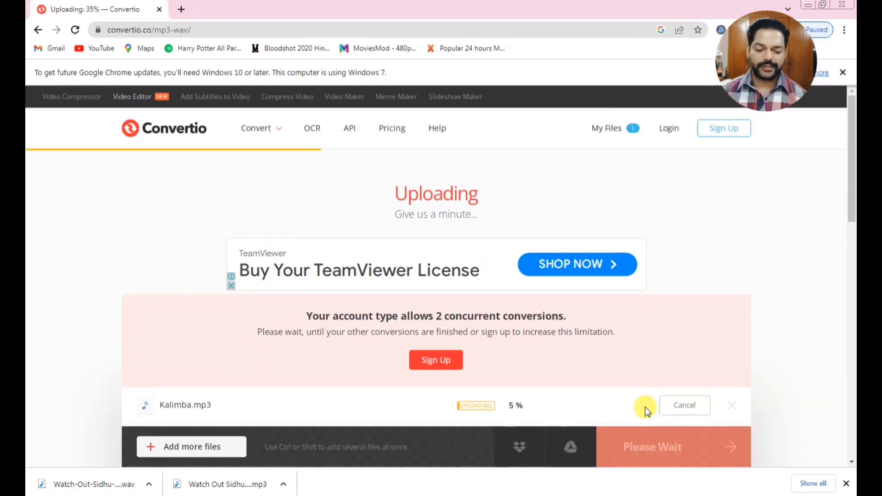
pyautogui.scroll(-3, 640, 405)
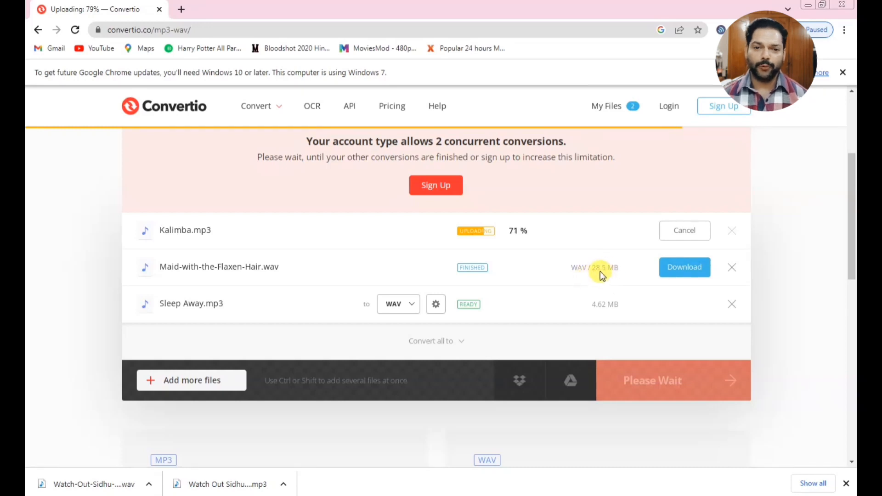
pyautogui.click(679, 272)
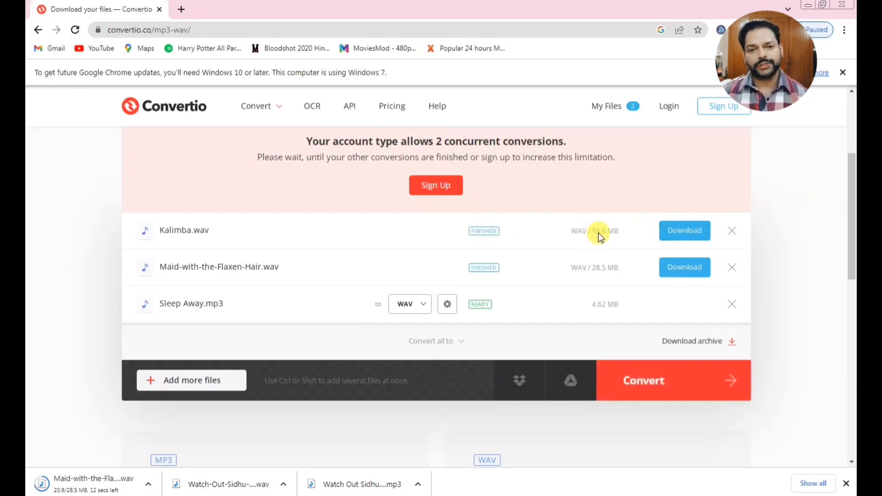
pyautogui.click(675, 230)
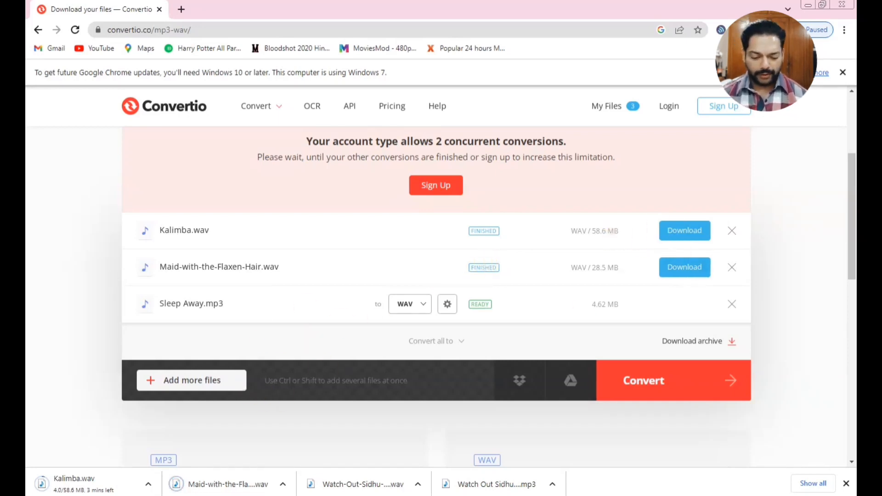
# - Switch to PowerPoint and set the white play symbol's click action to play Maid-with-the-Flaxen-Hair.wav from the Downloads folder
pyautogui.click(809, 4)
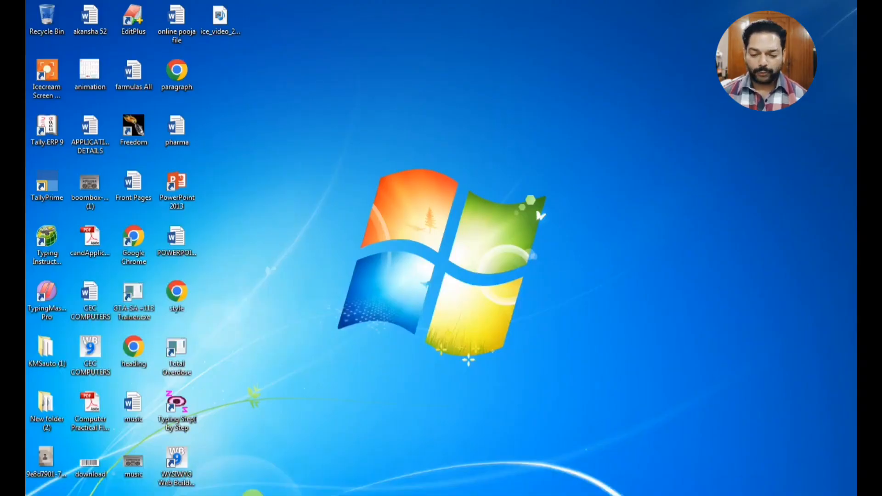
pyautogui.click(206, 495)
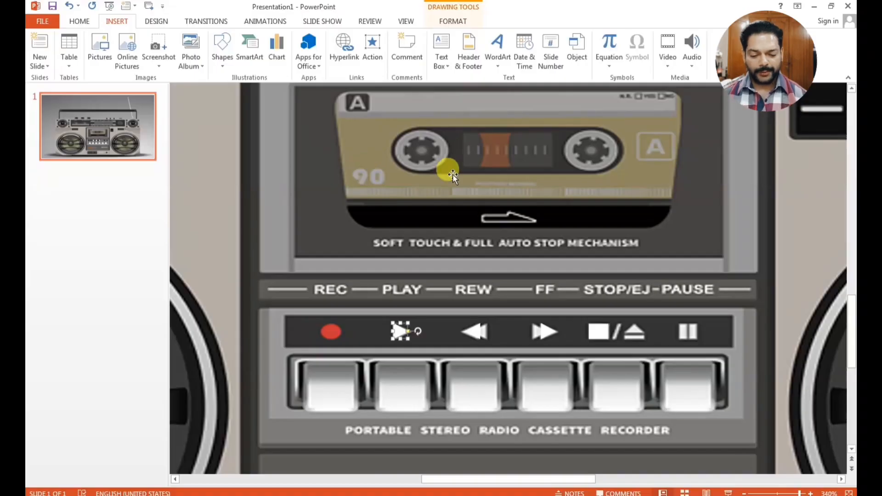
pyautogui.click(373, 54)
pyautogui.click(366, 311)
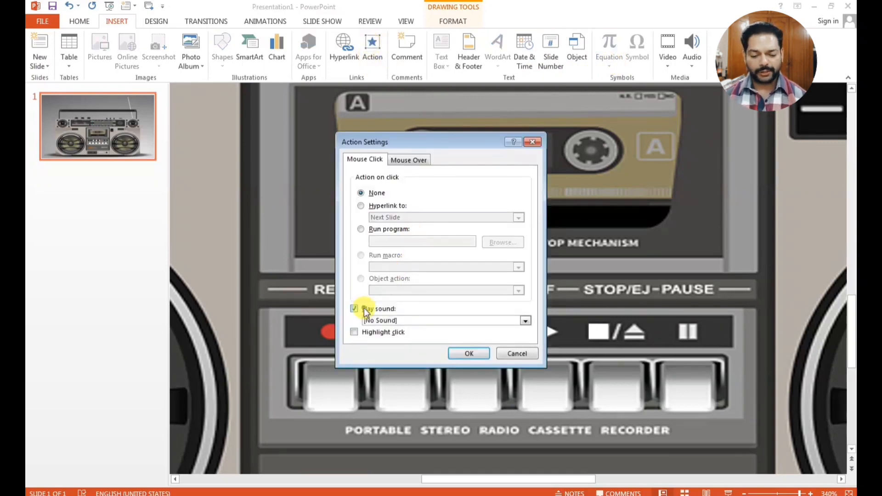
pyautogui.click(388, 320)
pyautogui.click(390, 313)
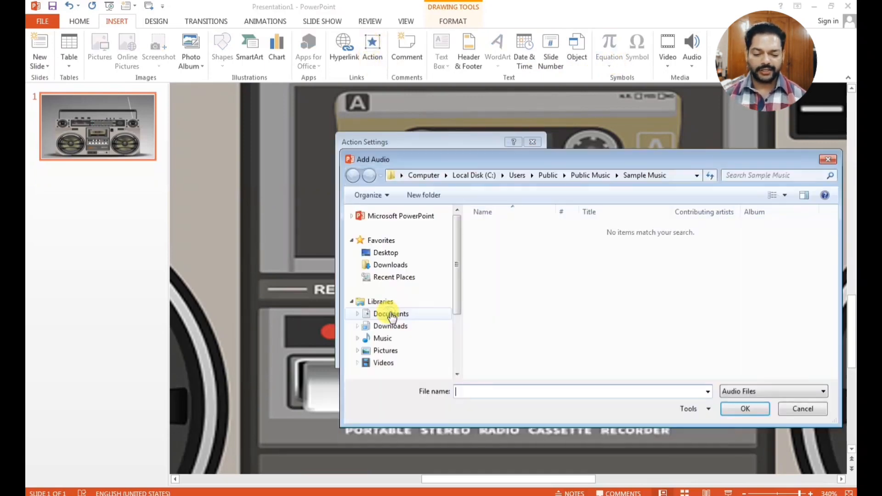
pyautogui.click(393, 266)
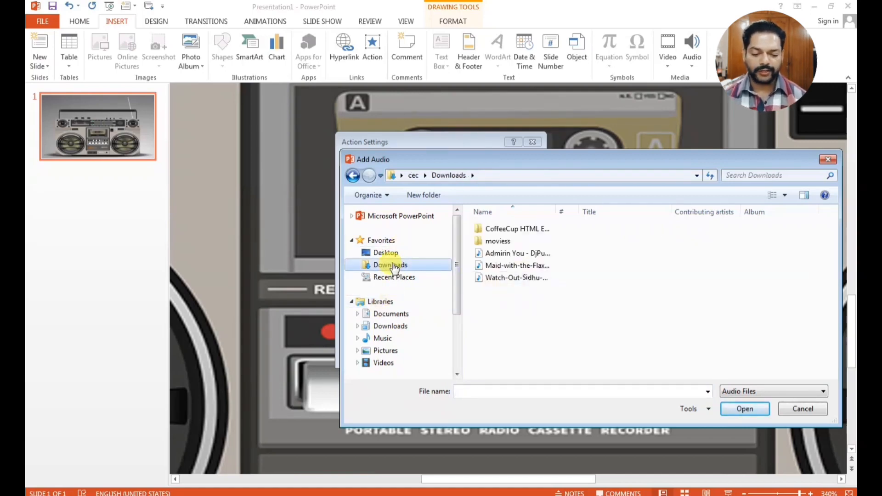
pyautogui.click(516, 265)
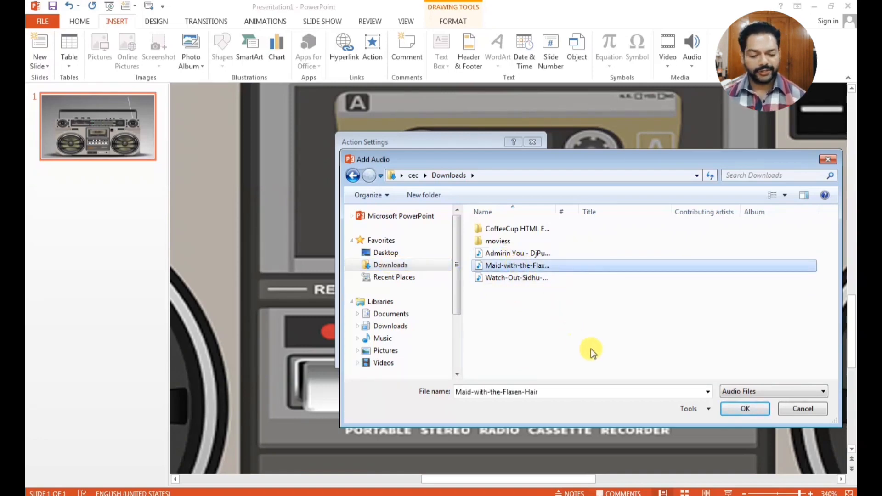
pyautogui.click(724, 409)
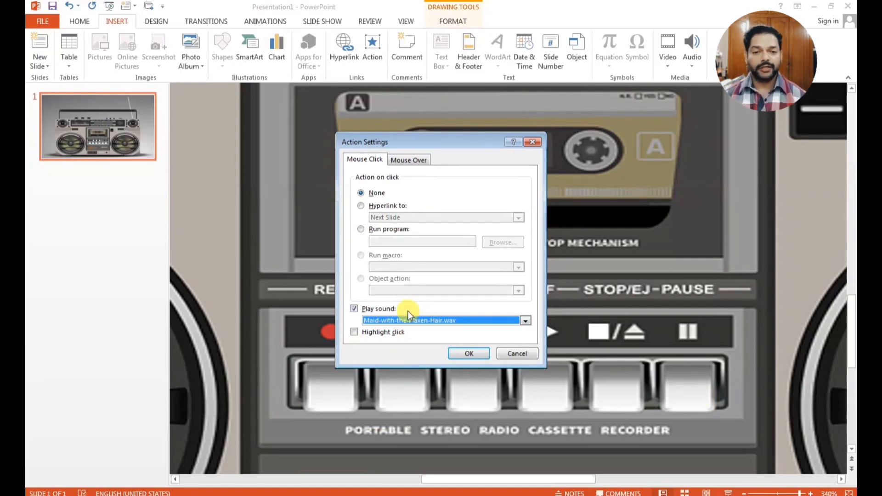
pyautogui.click(476, 351)
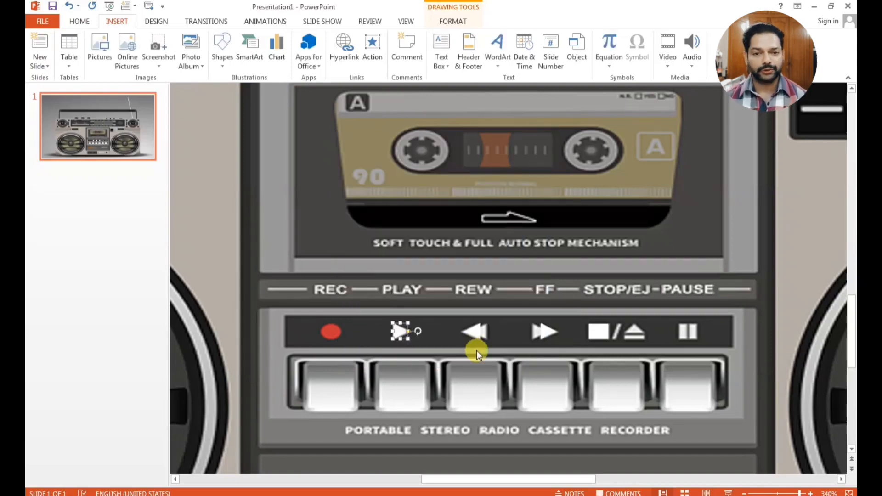
# - Run the slide show to test the play symbol's sound and exit back to editing
pyautogui.press('F5')
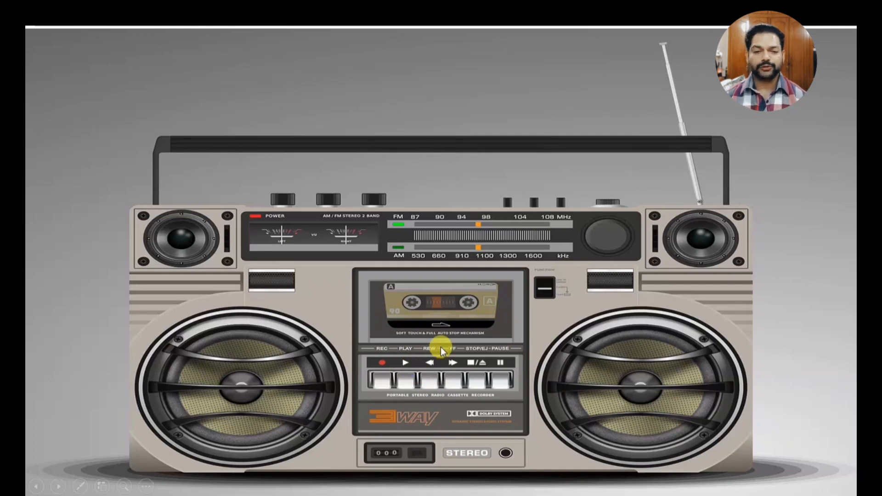
pyautogui.click(471, 363)
pyautogui.click(471, 363)
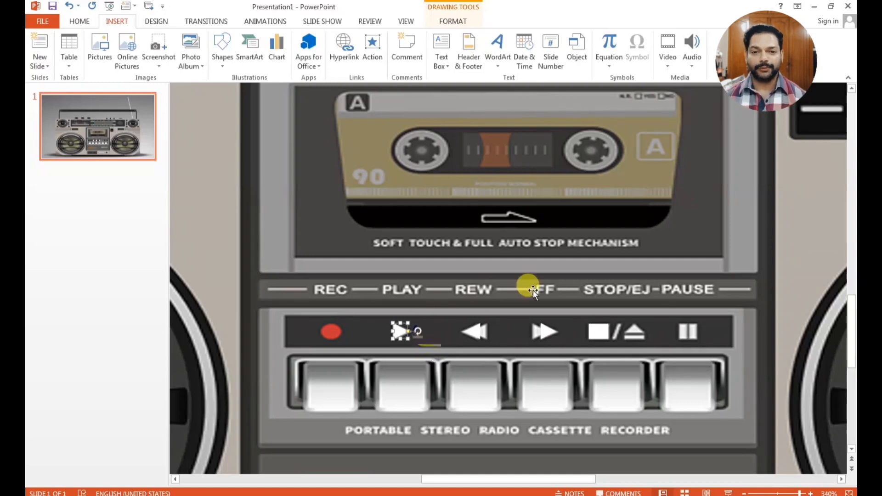
pyautogui.click(601, 332)
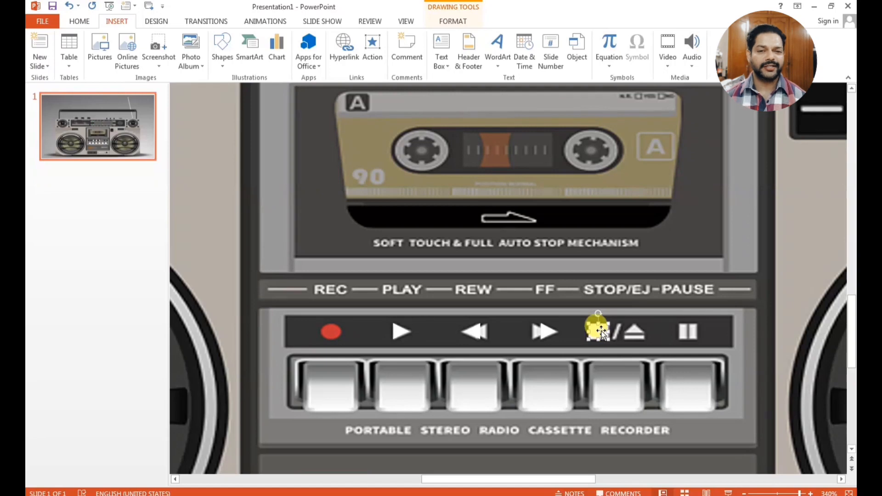
pyautogui.click(396, 331)
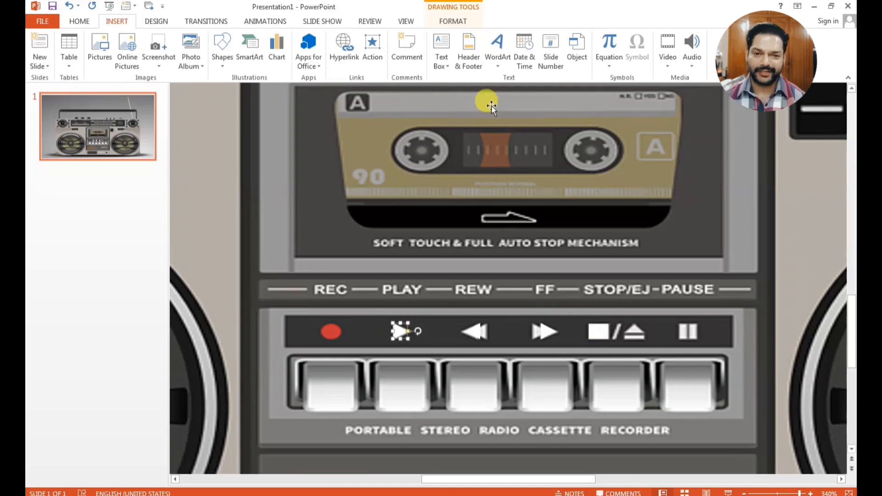
pyautogui.click(258, 21)
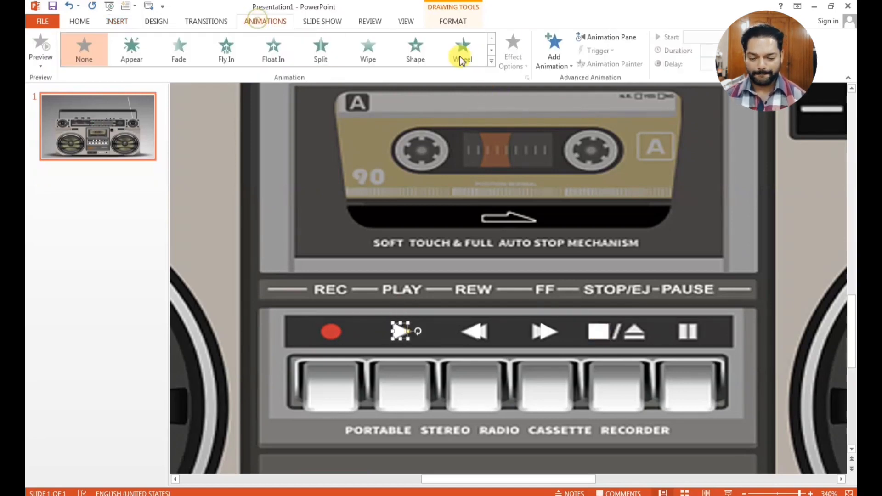
pyautogui.click(612, 37)
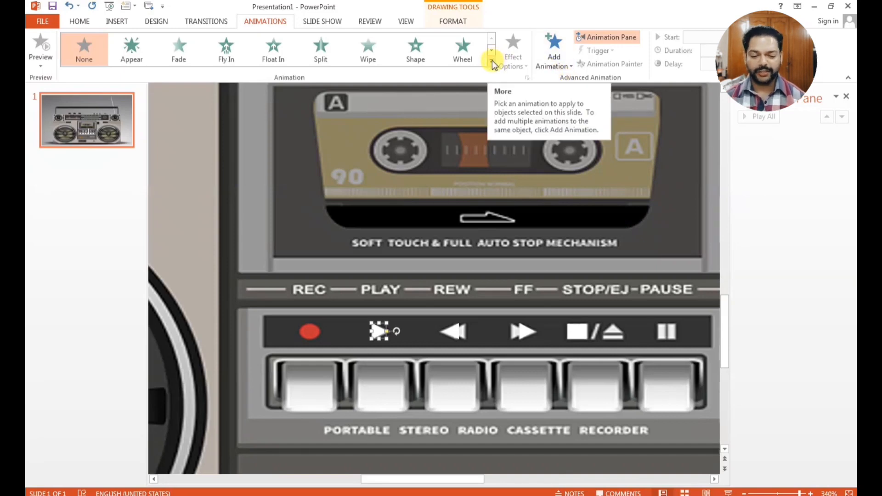
pyautogui.click(849, 97)
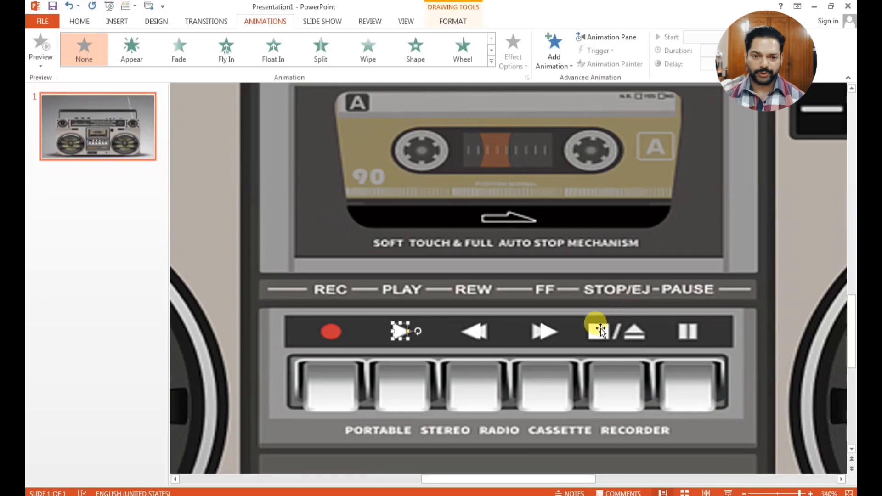
# - Set the white stop square's click action to None with its sound option on Stop Previous Sound
pyautogui.click(600, 328)
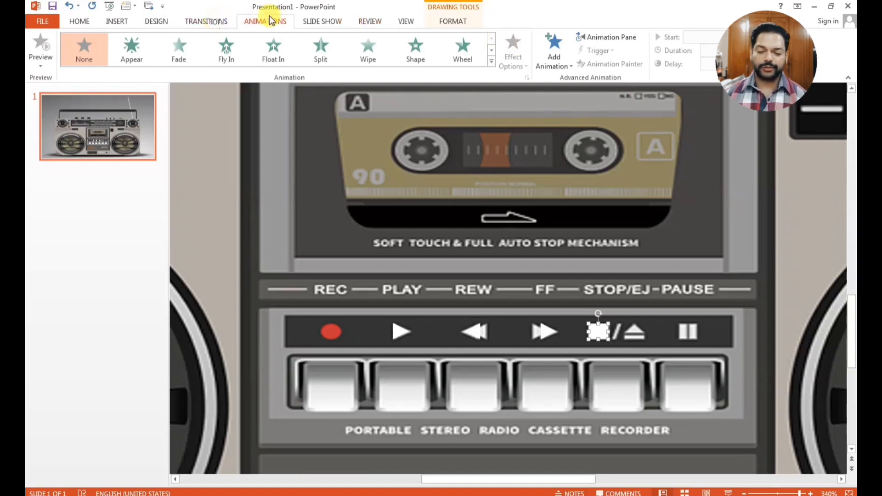
pyautogui.click(114, 22)
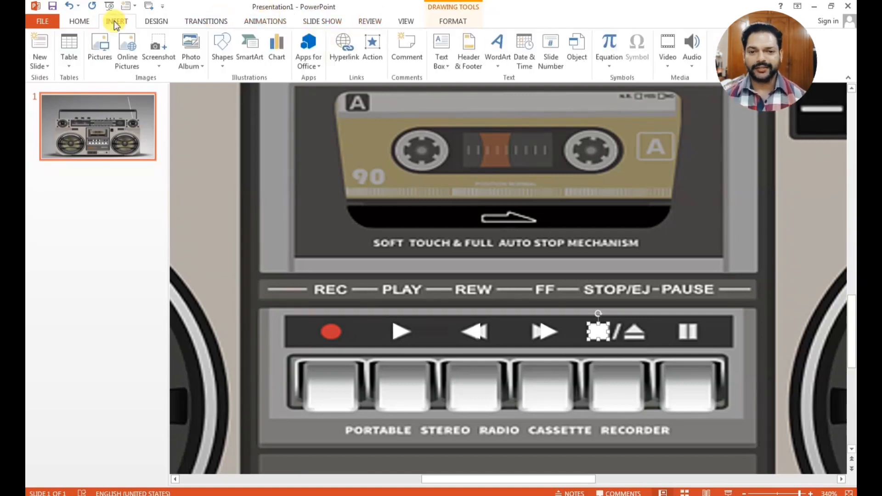
pyautogui.click(377, 40)
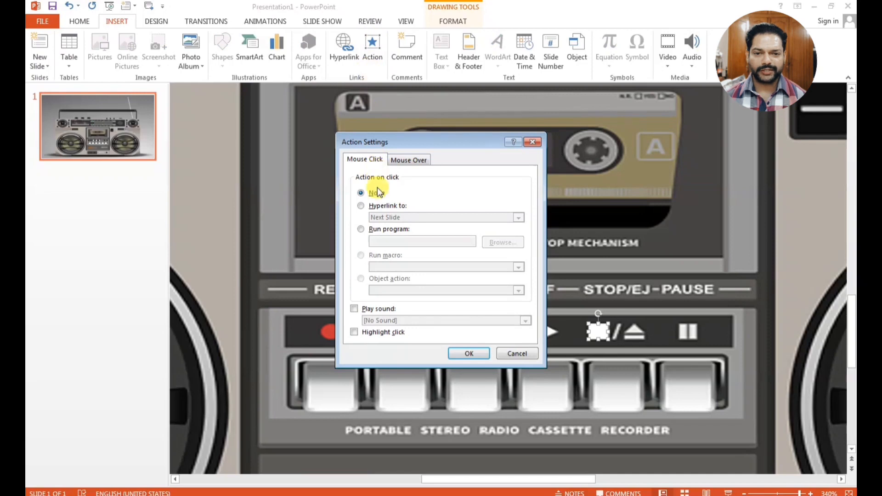
pyautogui.click(361, 205)
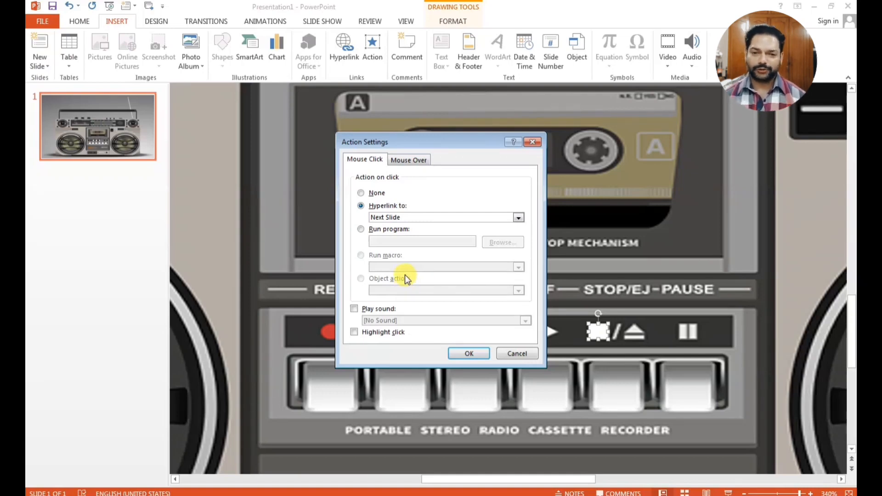
pyautogui.click(393, 251)
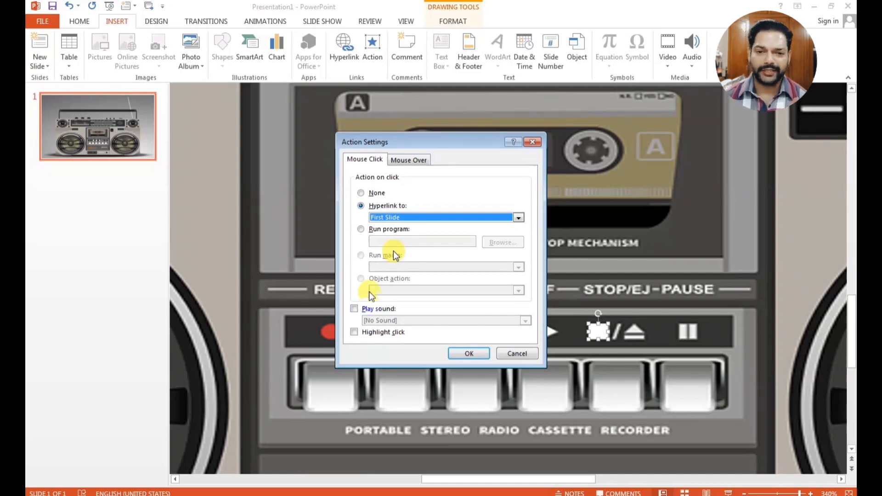
pyautogui.click(361, 193)
pyautogui.click(354, 309)
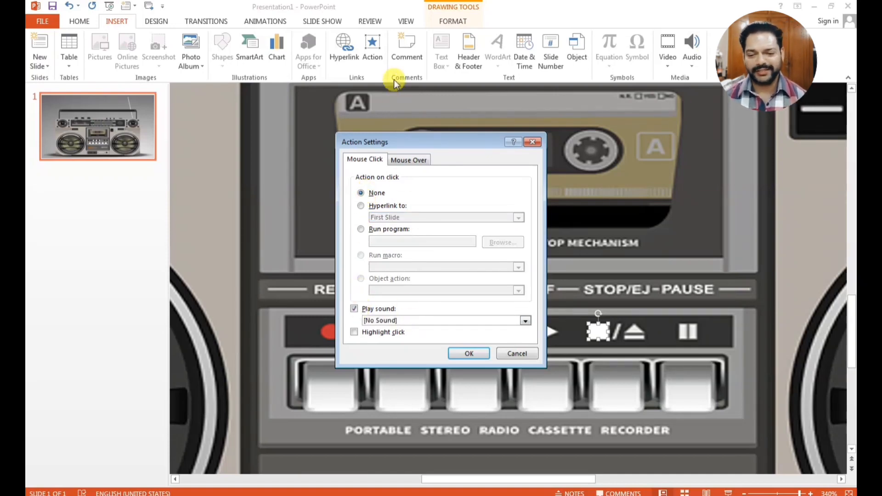
pyautogui.press('Up')
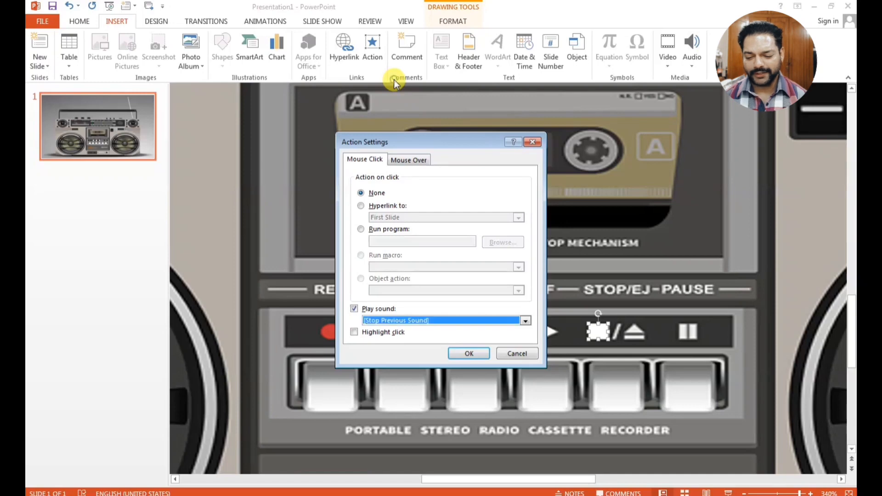
pyautogui.click(470, 353)
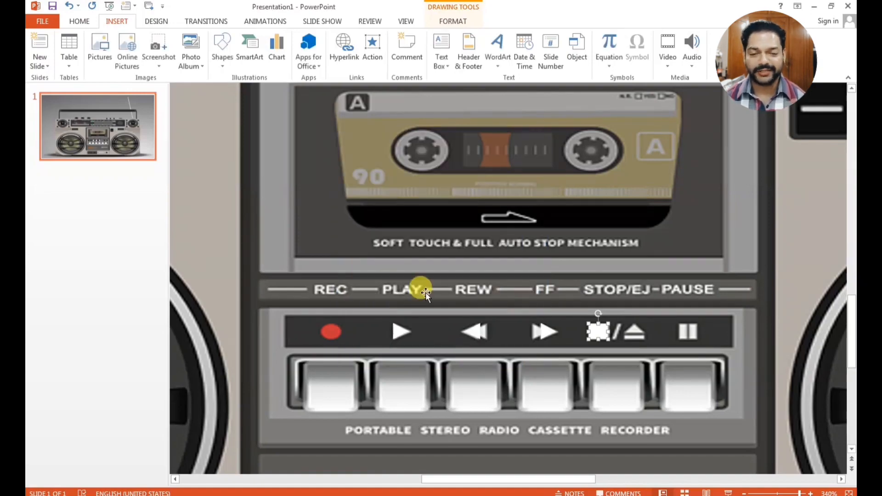
# - Run the slide show to test the play and stop symbols, and exit it
pyautogui.press('F5')
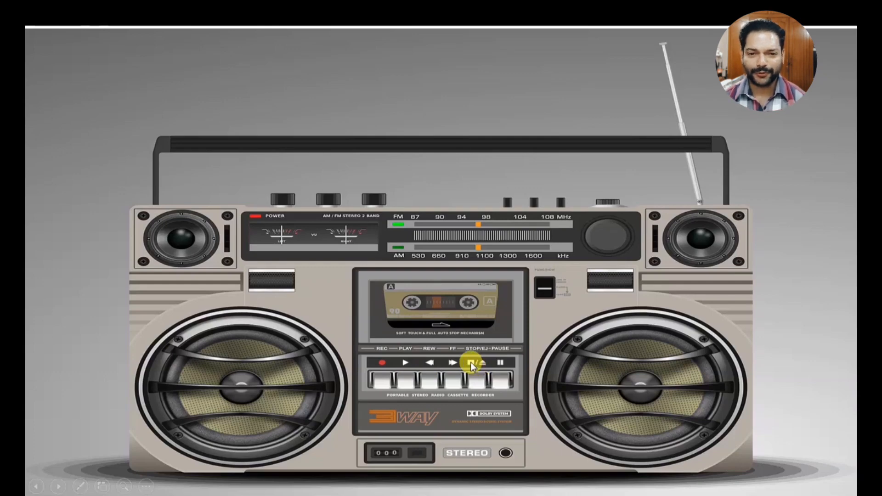
pyautogui.press('Right')
pyautogui.press('Left')
pyautogui.press('Escape')
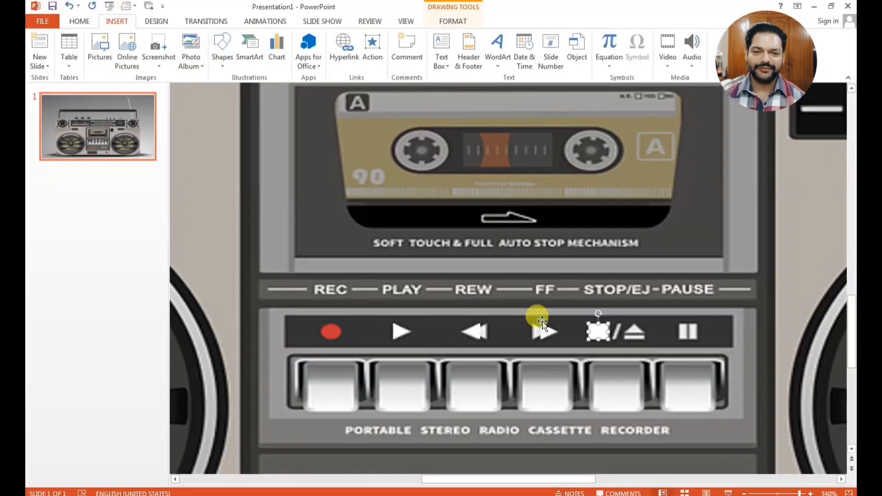
# - Set the white rewind symbol's click action to play Kalimba.wav from the Downloads folder
pyautogui.click(474, 337)
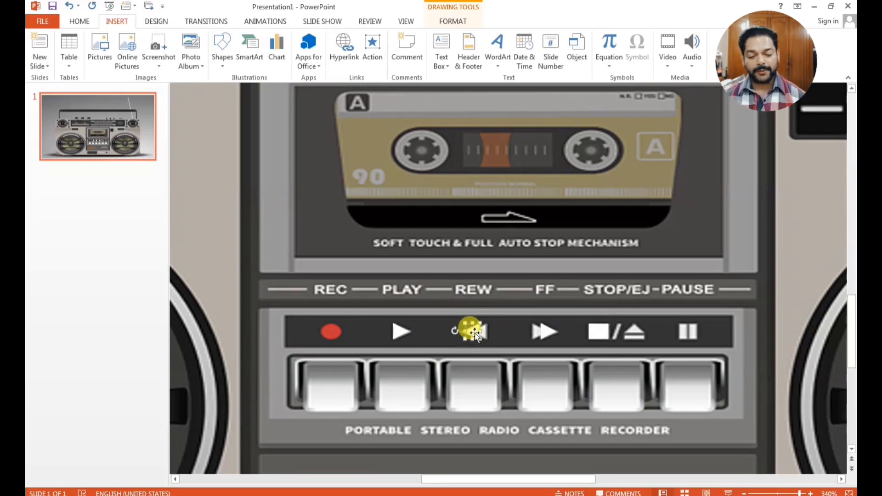
pyautogui.click(372, 46)
pyautogui.click(364, 308)
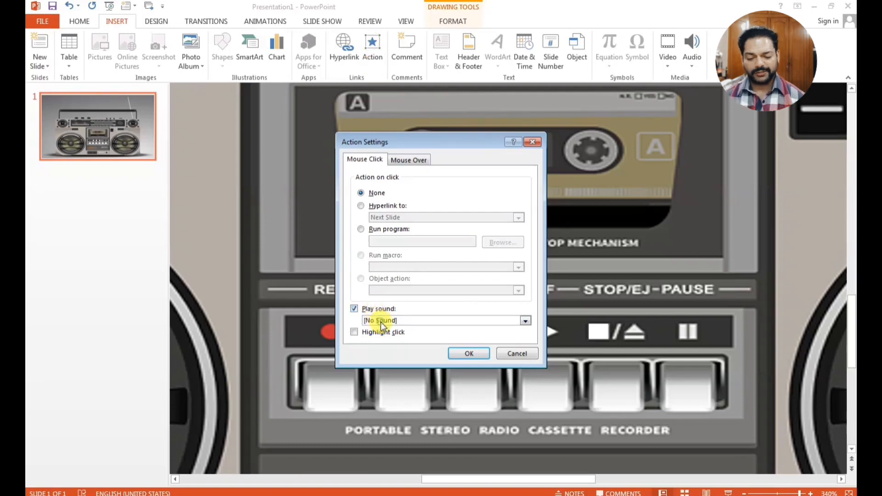
pyautogui.press('Tab')
pyautogui.press('o')
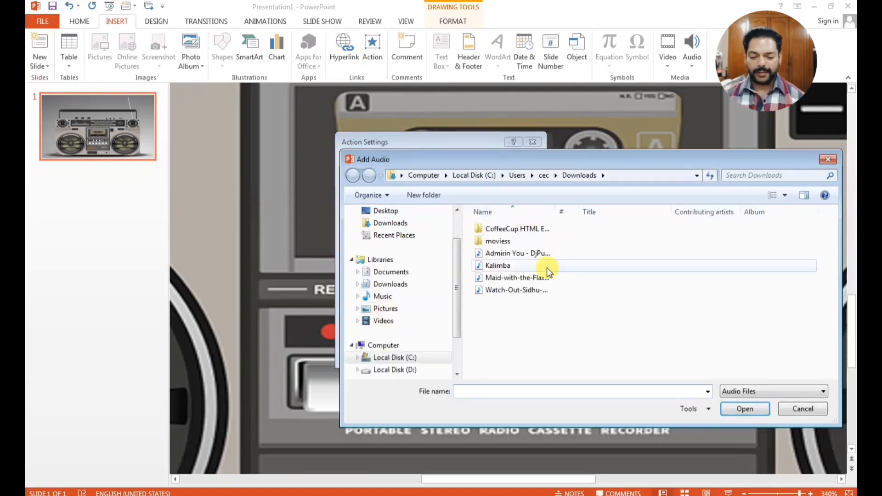
pyautogui.click(504, 267)
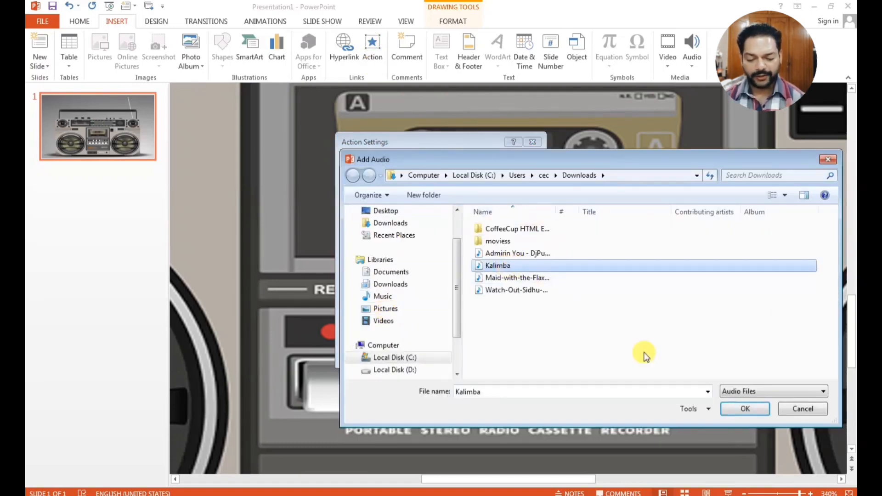
pyautogui.click(740, 408)
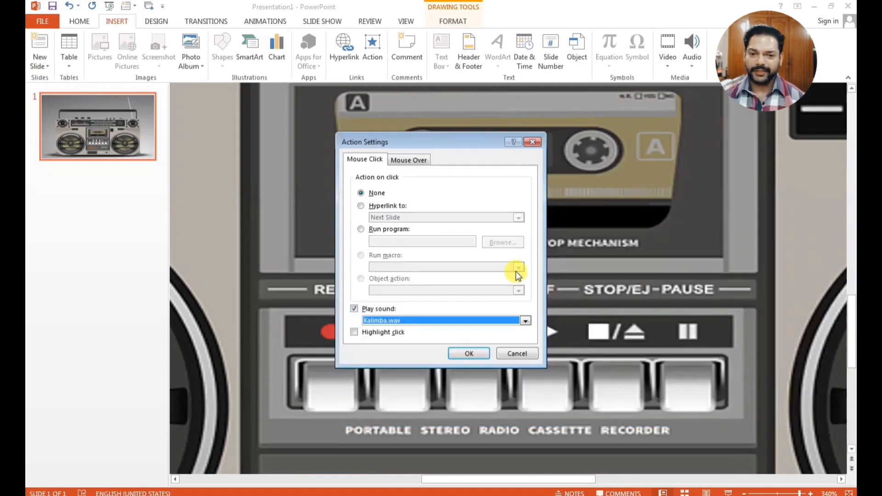
pyautogui.click(467, 352)
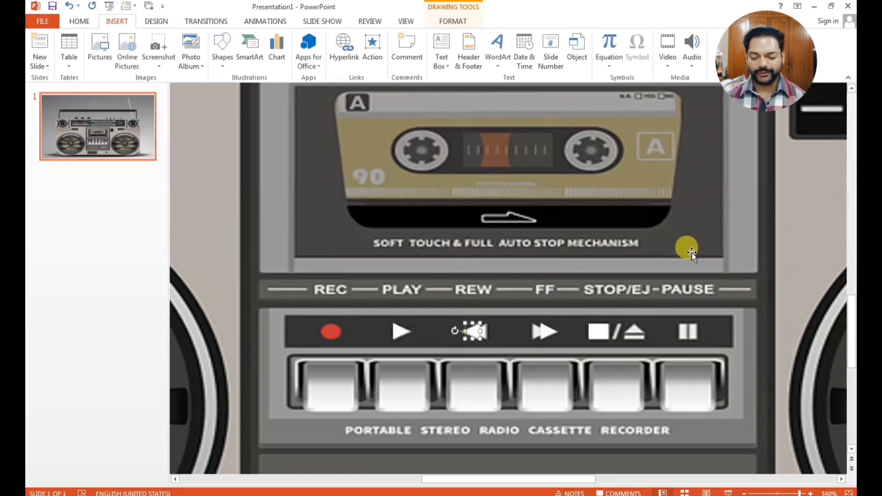
# - Run the slide show to test the play, rewind and stop symbols, and exit to editing
pyautogui.click(429, 391)
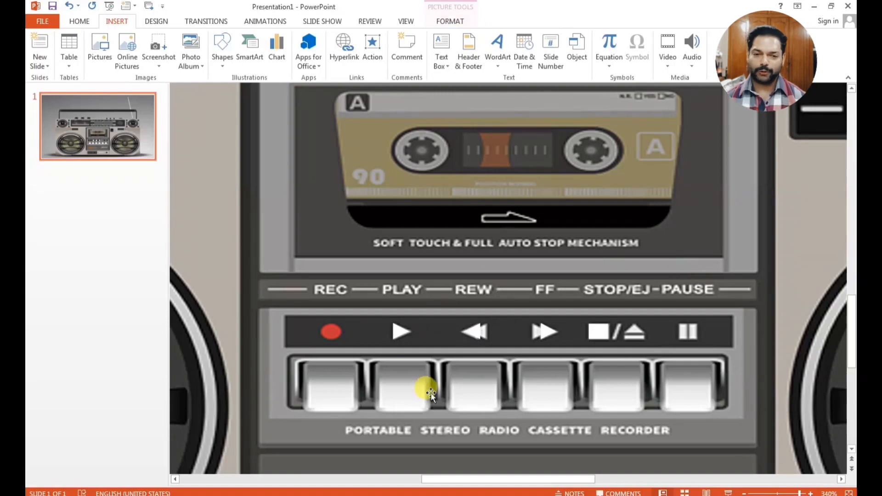
pyautogui.press('F5')
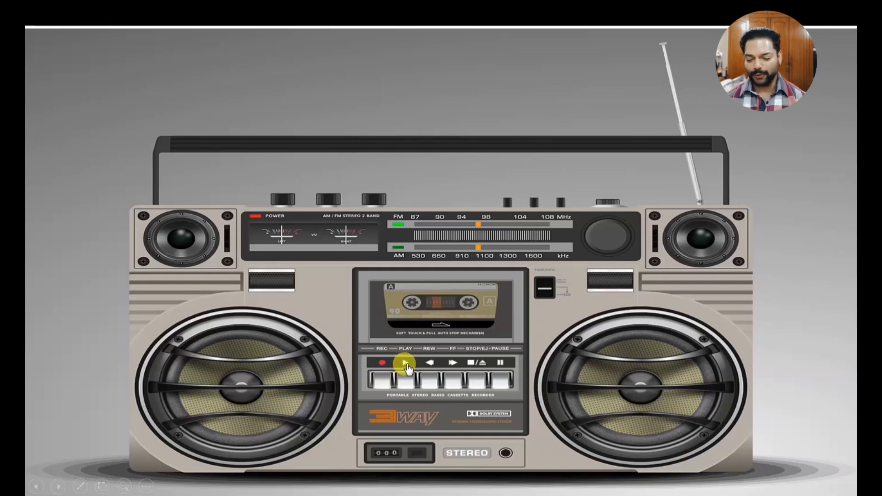
pyautogui.click(463, 369)
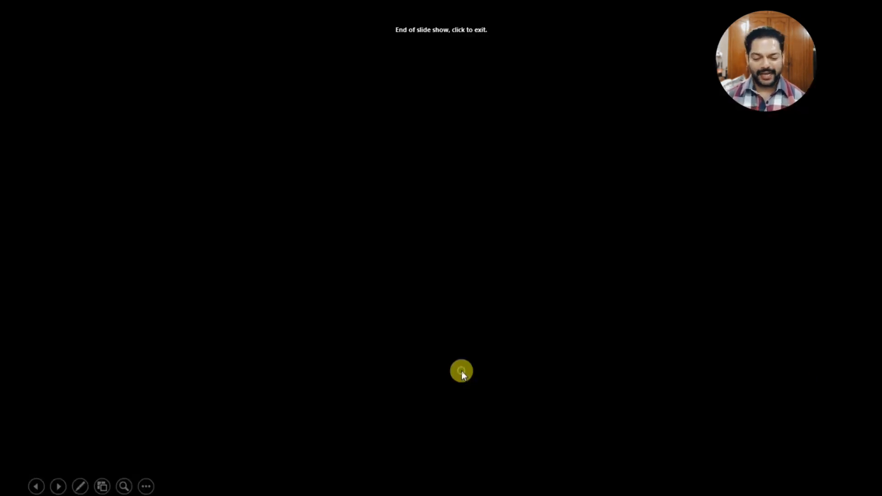
pyautogui.click(461, 370)
# - Open the action settings of the white fast-forward symbol
pyautogui.scroll(-5, 540, 366)
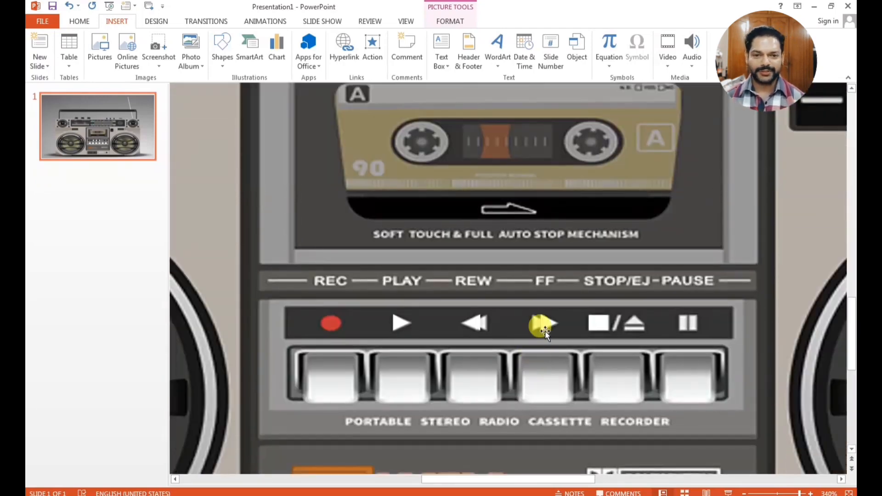
pyautogui.click(545, 331)
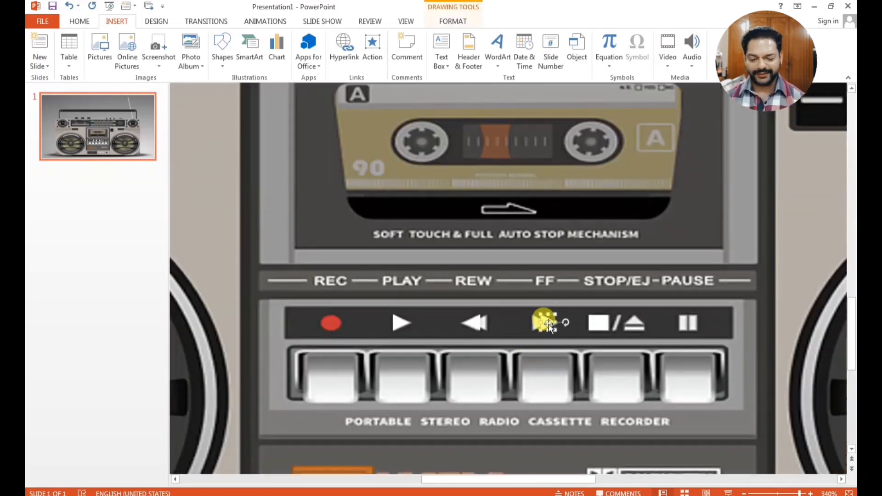
pyautogui.click(370, 46)
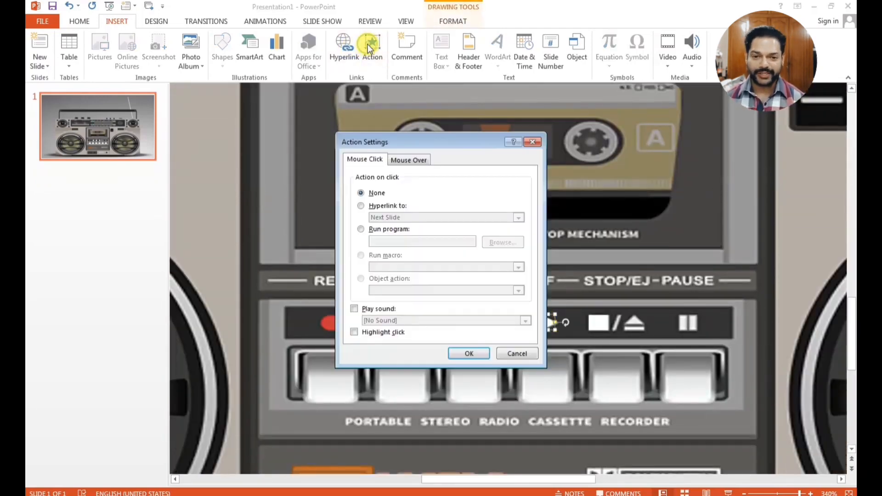
pyautogui.click(390, 206)
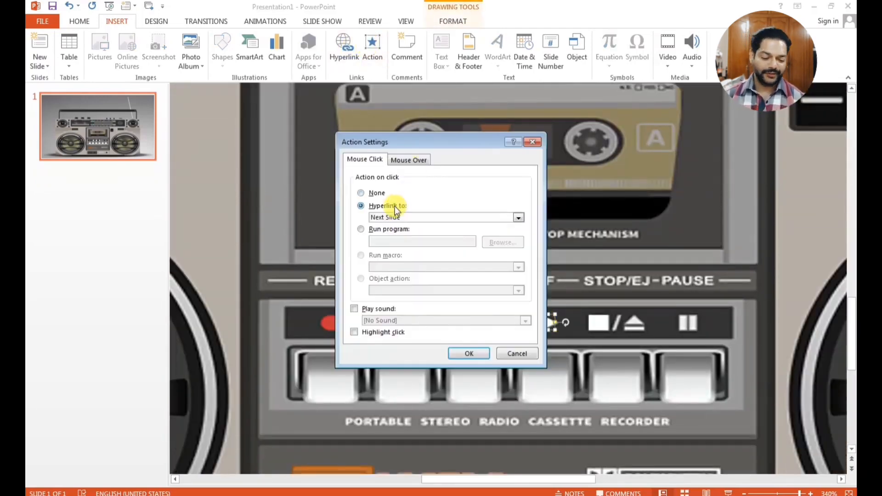
pyautogui.click(397, 338)
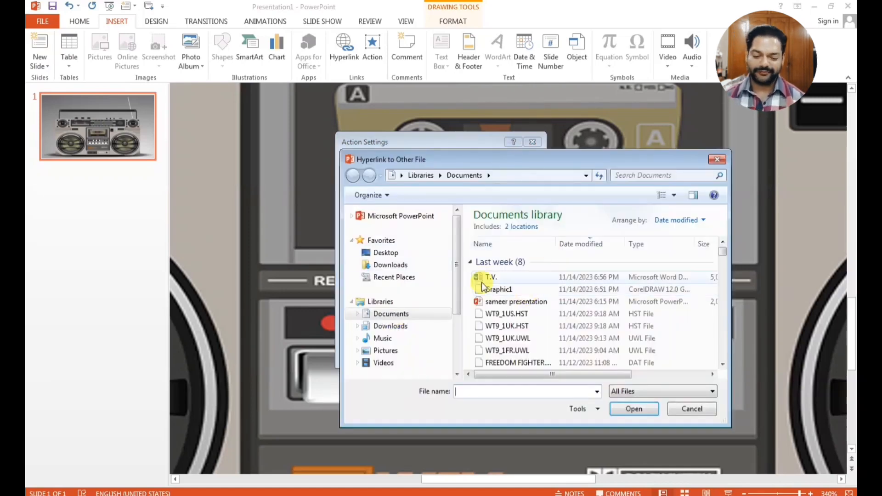
pyautogui.click(395, 265)
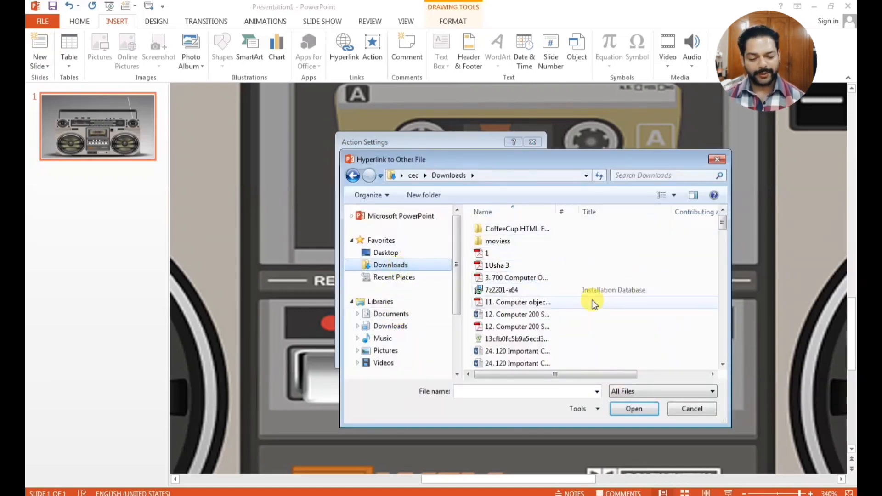
pyautogui.click(685, 409)
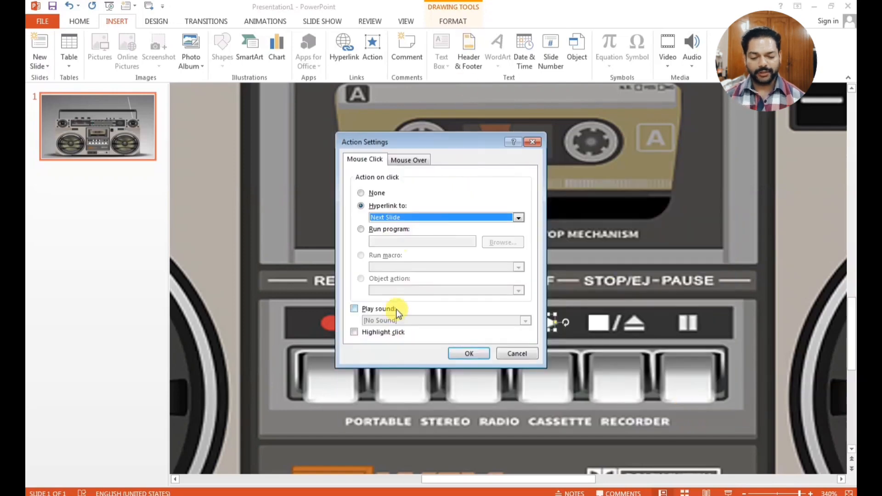
# - Set the white fast-forward symbol's click action to no hyperlink and play Maid-with-the-Flaxen-Hair.wav from the Downloads folder
pyautogui.click(355, 309)
pyautogui.click(361, 193)
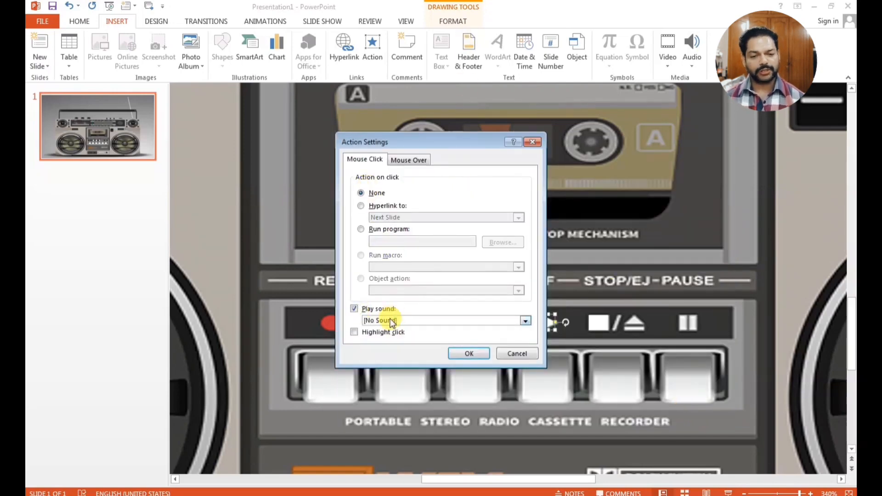
pyautogui.click(390, 319)
pyautogui.click(395, 308)
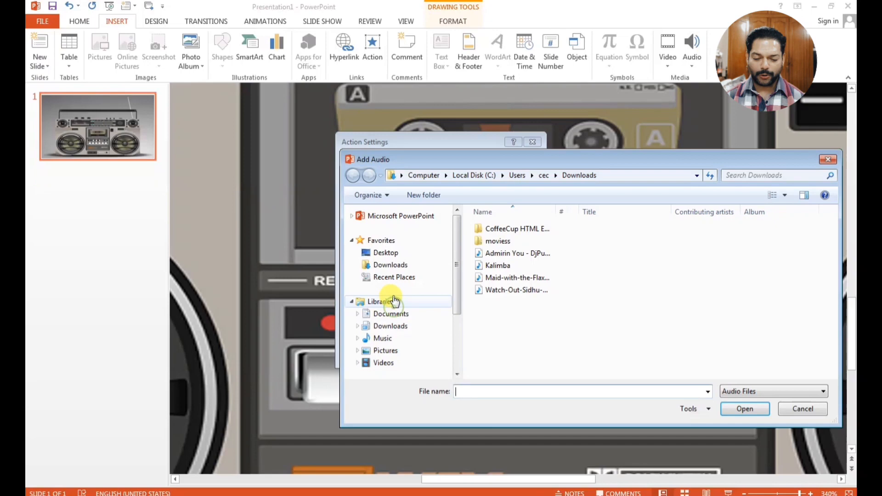
pyautogui.click(500, 265)
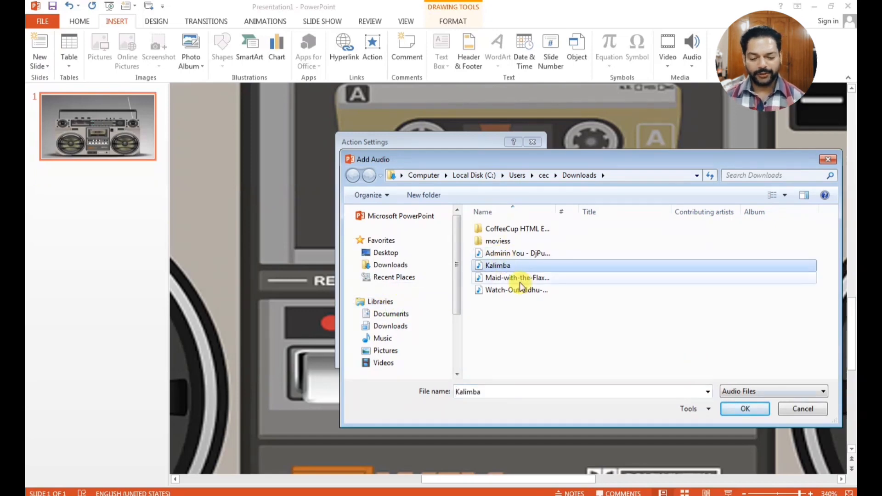
pyautogui.click(519, 278)
pyautogui.click(734, 409)
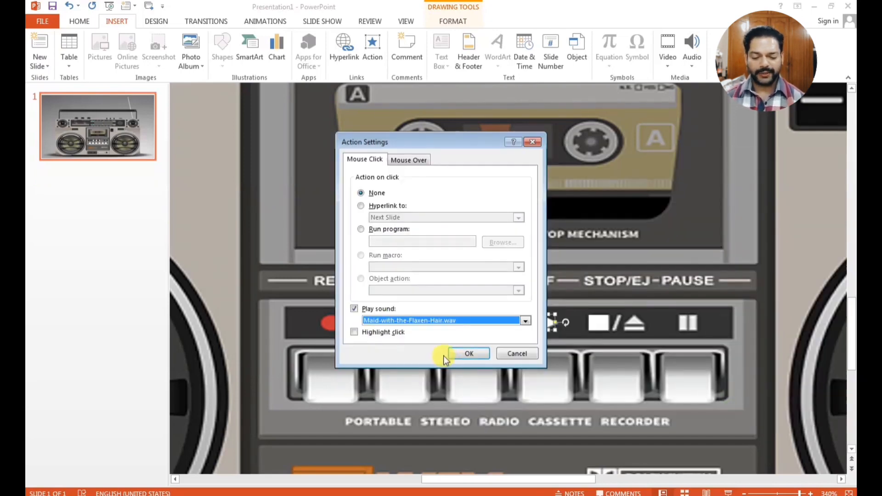
pyautogui.click(455, 353)
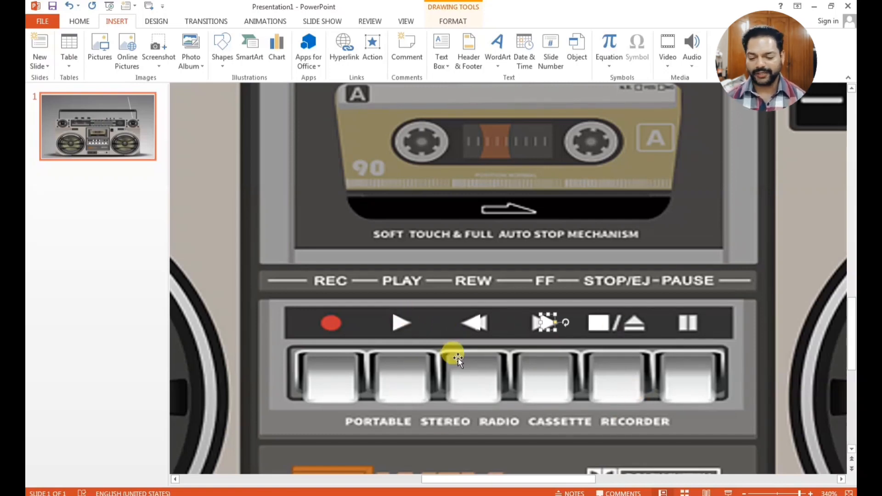
pyautogui.scroll(3, 459, 358)
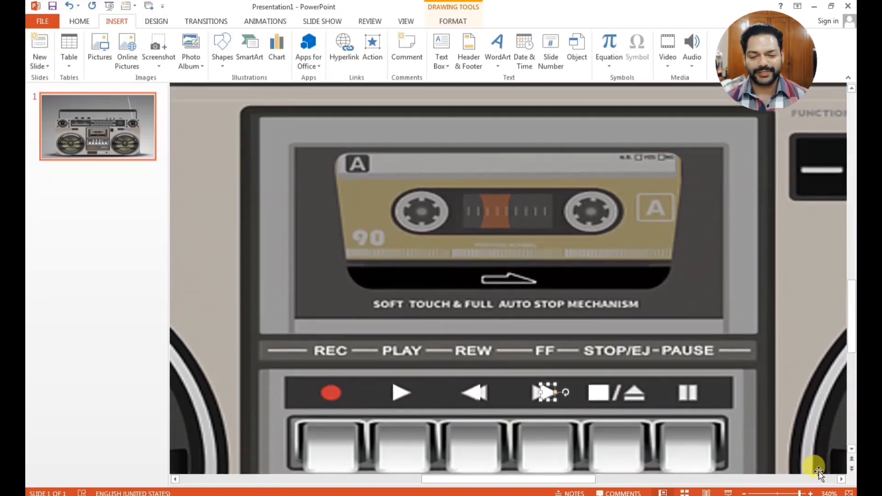
pyautogui.moveTo(799, 493); pyautogui.dragTo(765, 494)
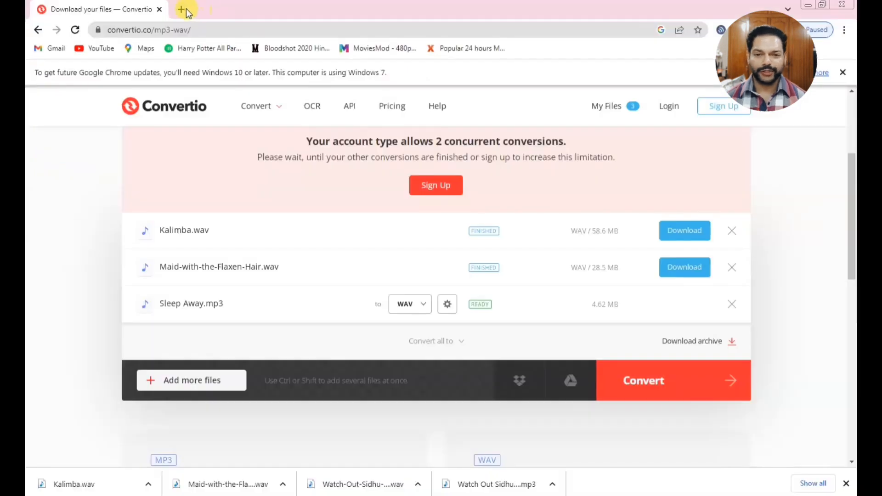
# - Switch to Chrome and search Google Images for "music logo" in a new tab
pyautogui.click(182, 9)
pyautogui.click(332, 241)
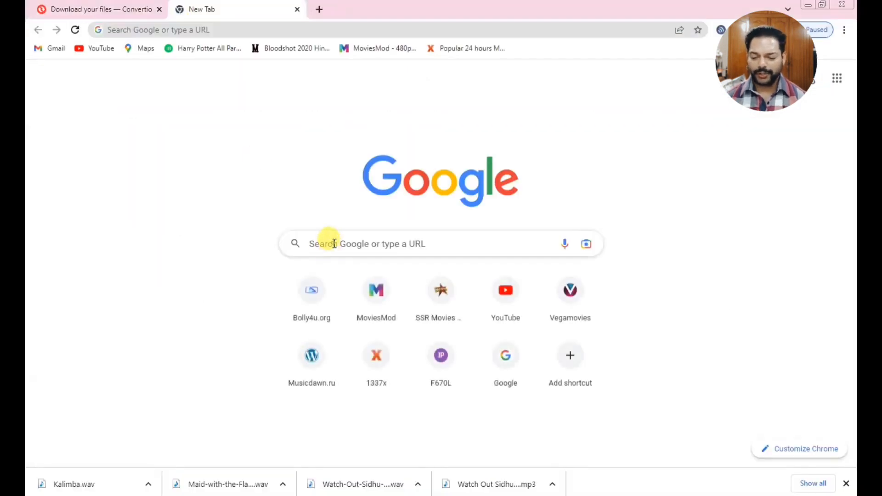
pyautogui.write('music')
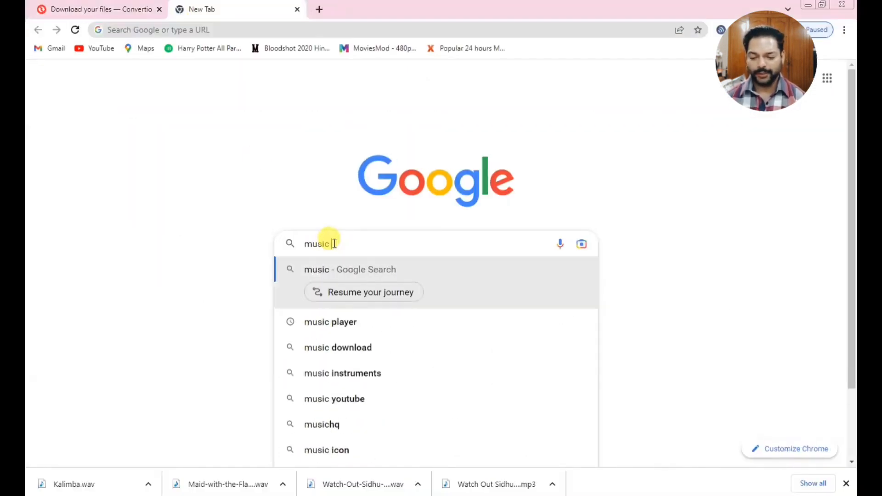
pyautogui.write(' logo')
pyautogui.press('Return')
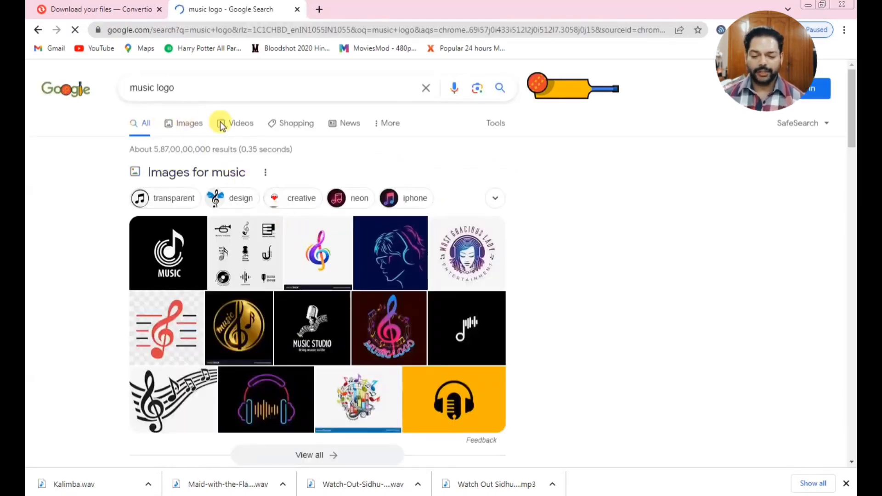
pyautogui.click(177, 123)
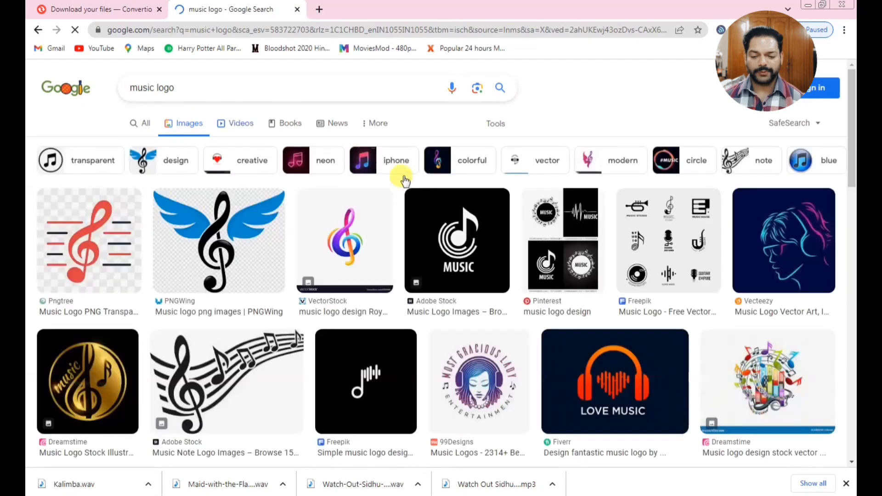
# - Refine the image search to "music logo png"
pyautogui.click(242, 85)
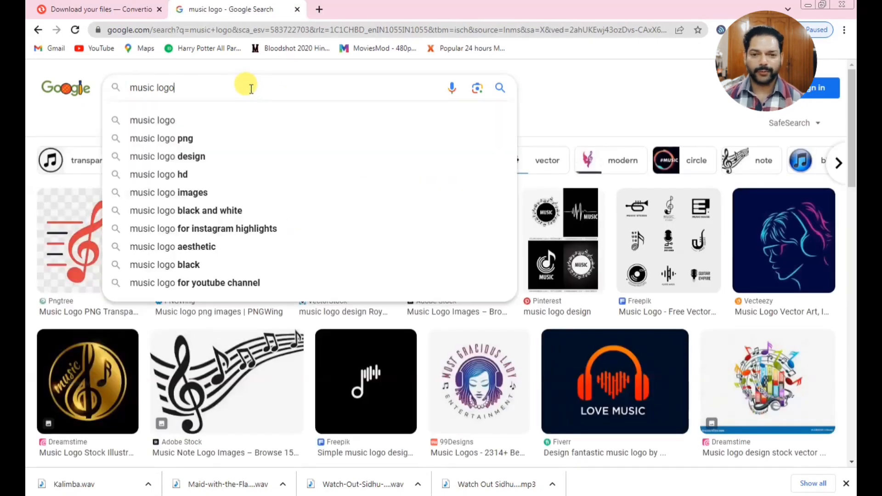
pyautogui.write('png')
pyautogui.press('Return')
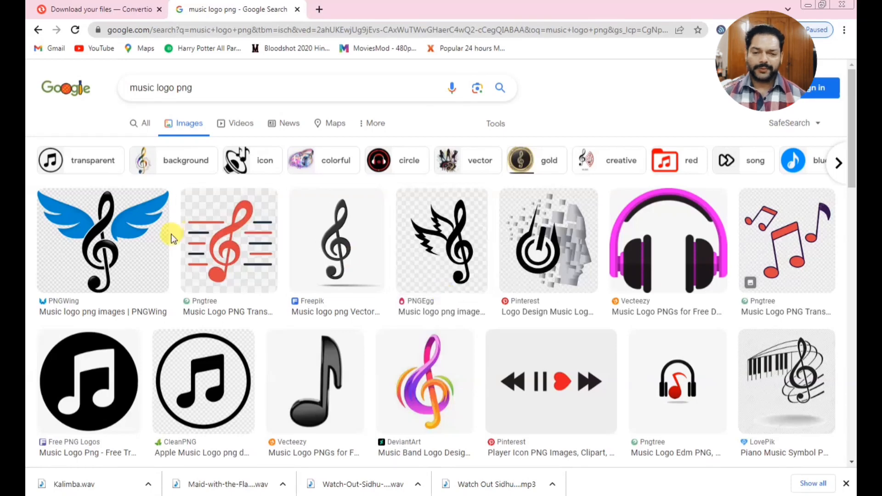
# - Save the red treble clef image with staff lines to the Desktop as a JPEG named download
pyautogui.rightClick(231, 248)
pyautogui.click(299, 351)
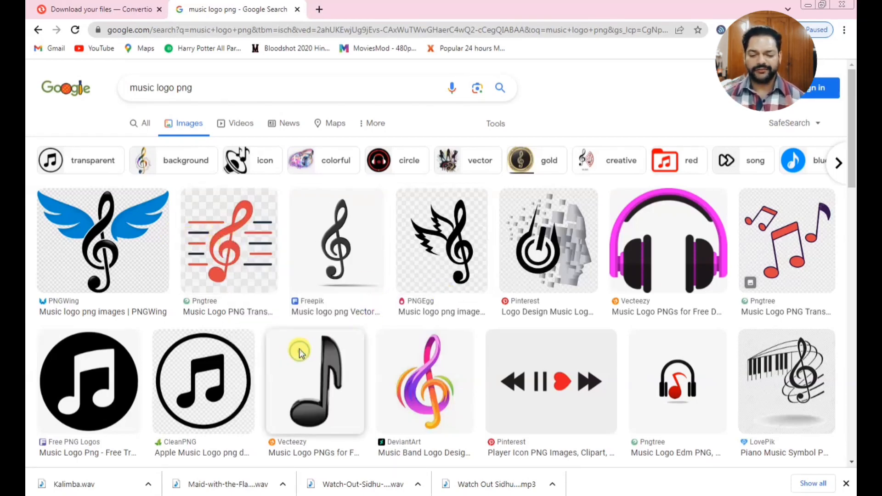
pyautogui.click(71, 79)
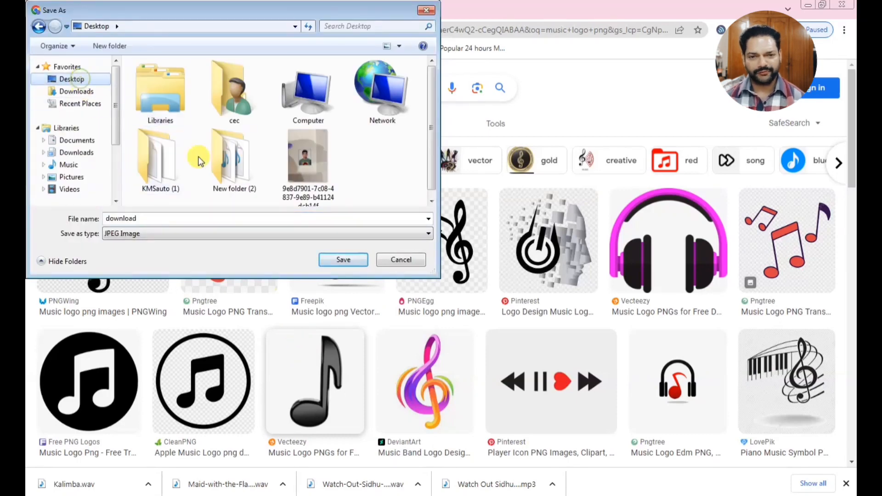
pyautogui.click(346, 259)
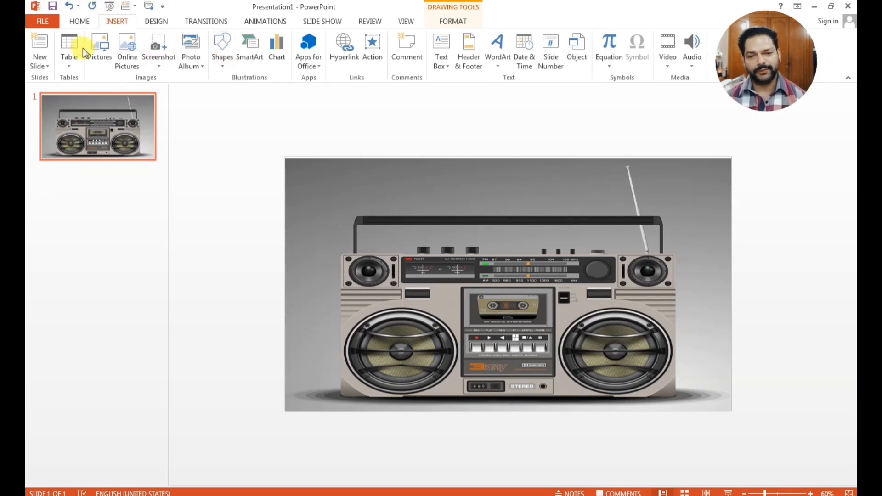
# - Switch to PowerPoint, insert the treble clef picture named download from the Desktop, and move it to the slide's upper-left corner
pyautogui.click(99, 44)
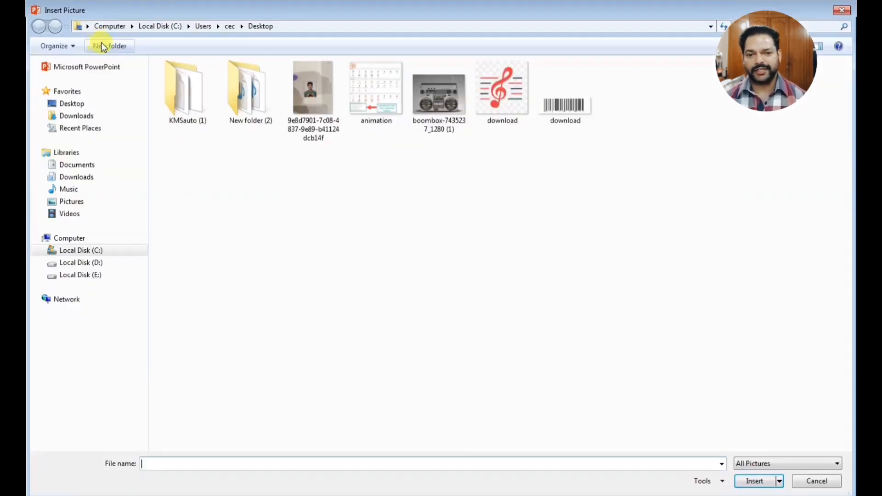
pyautogui.click(73, 103)
pyautogui.click(753, 99)
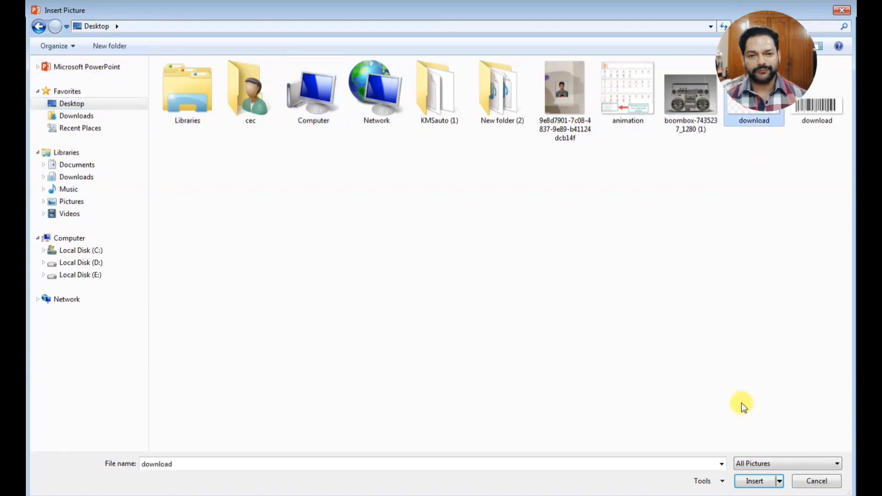
pyautogui.click(753, 480)
pyautogui.moveTo(517, 283); pyautogui.dragTo(335, 208)
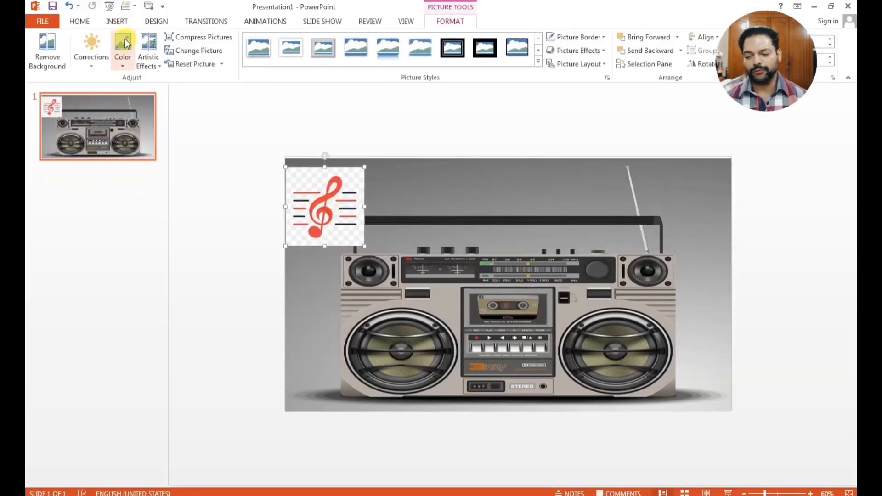
# - Remove the treble clef picture's background, marking the white areas inside the clef for removal, and keep the changes
pyautogui.click(47, 45)
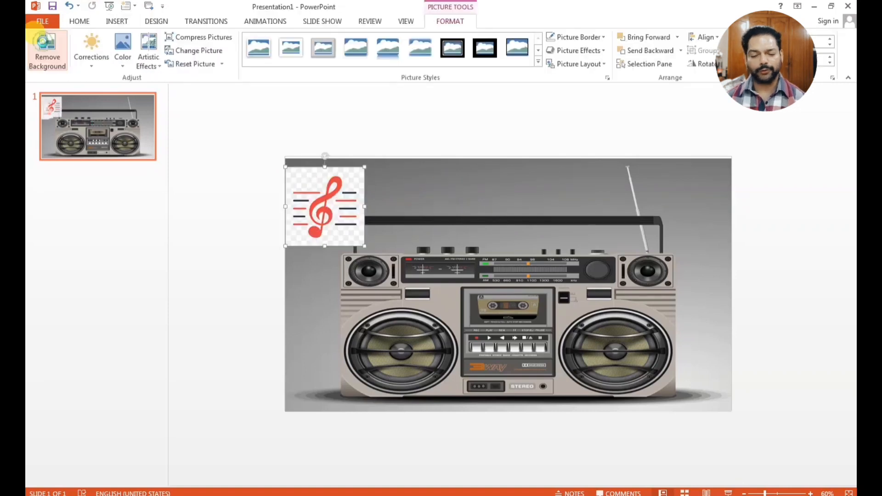
pyautogui.click(52, 43)
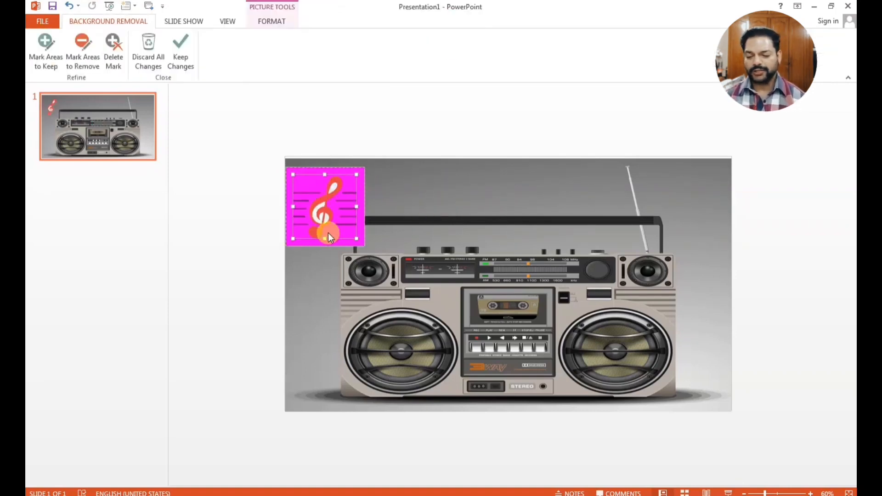
pyautogui.click(83, 40)
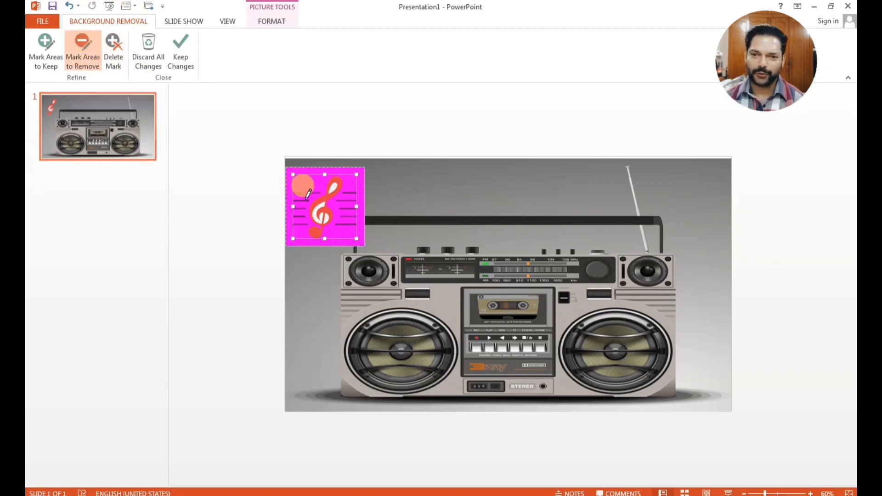
pyautogui.moveTo(309, 193); pyautogui.dragTo(317, 201)
pyautogui.click(316, 210)
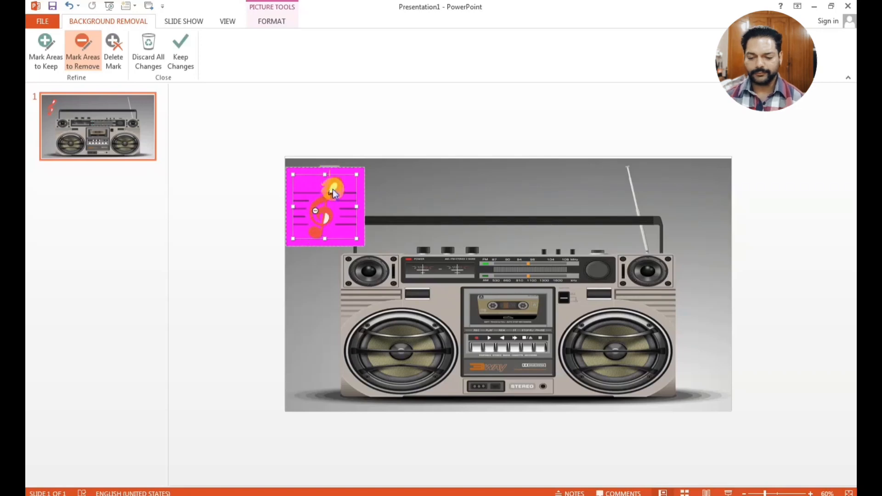
pyautogui.moveTo(334, 185); pyautogui.dragTo(331, 205)
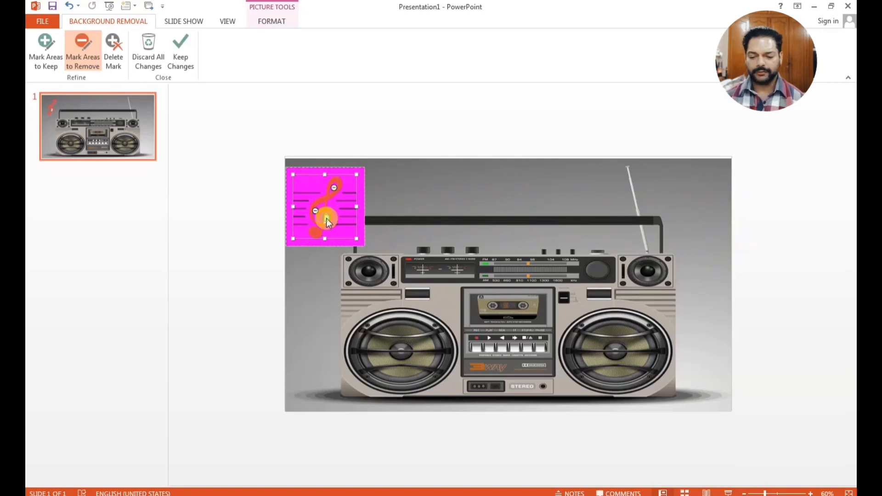
pyautogui.click(326, 218)
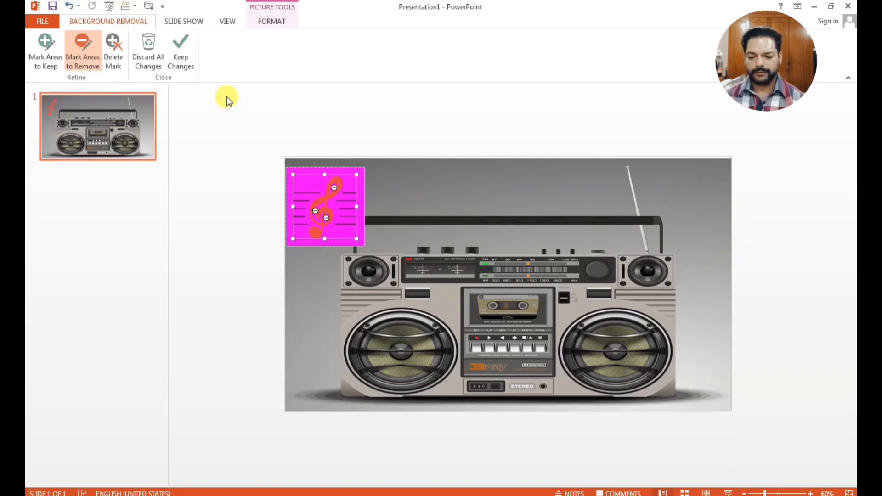
pyautogui.click(183, 52)
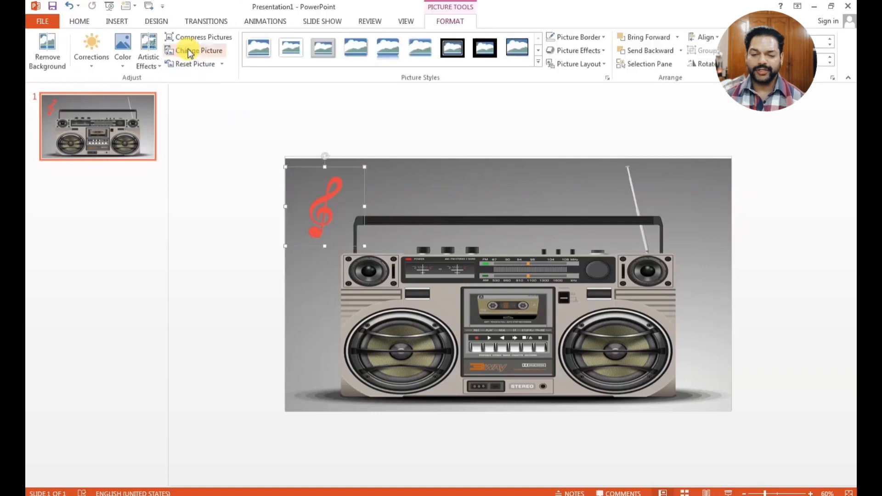
# - Rotate the treble clef picture slightly counterclockwise
pyautogui.click(391, 119)
pyautogui.click(321, 195)
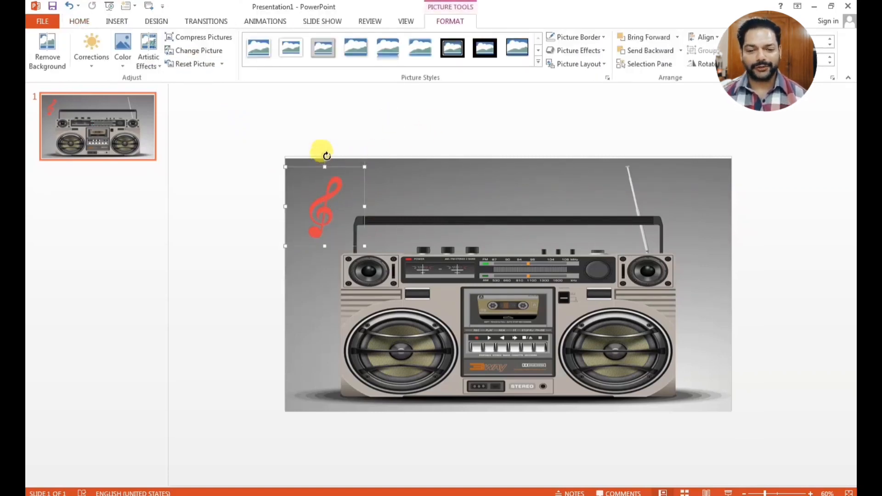
pyautogui.moveTo(327, 156); pyautogui.dragTo(324, 156)
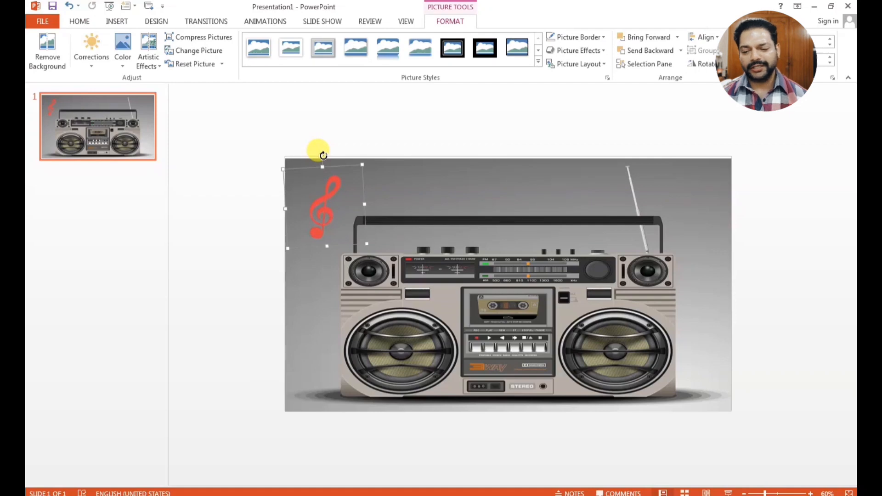
# - Apply the Teeter emphasis animation to the treble clef picture
pyautogui.click(261, 24)
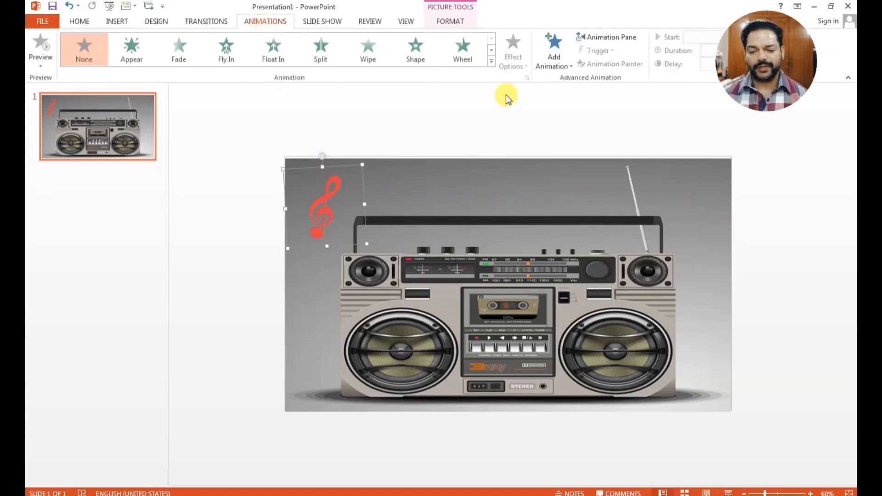
pyautogui.click(492, 62)
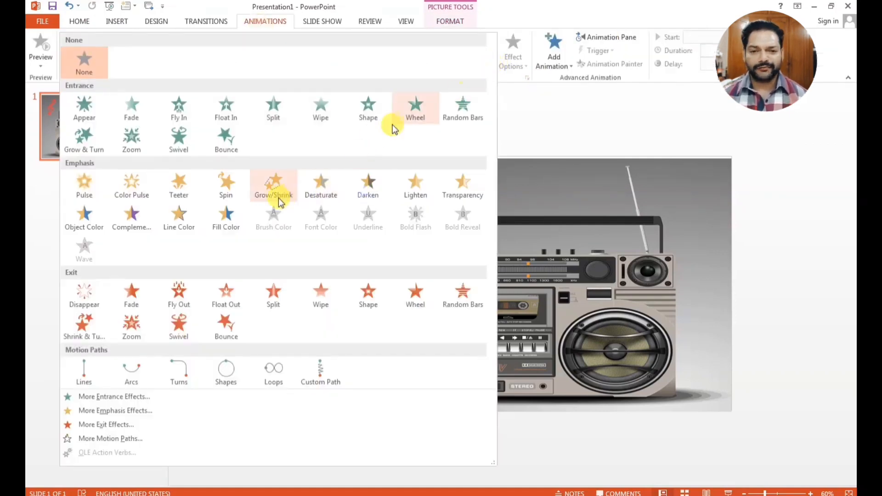
pyautogui.click(188, 188)
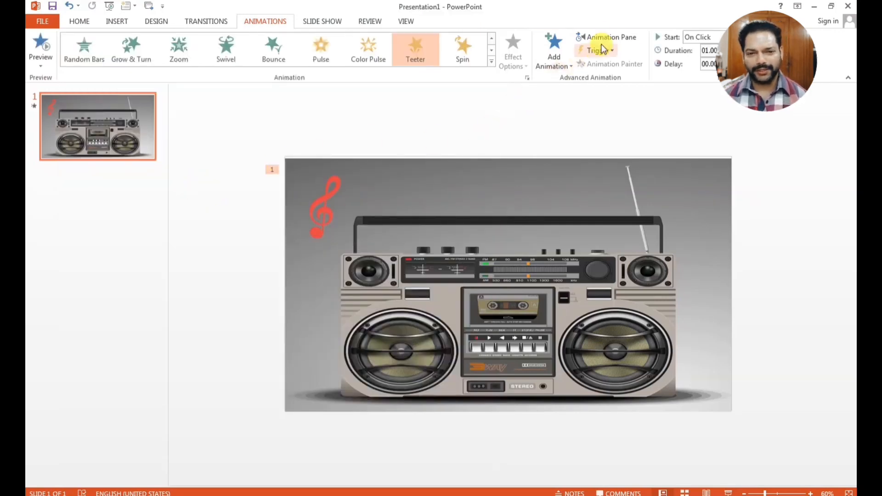
# - In the treble clef's Teeter effect timing, set the start to With Previous and the delay to 1 second
pyautogui.click(604, 38)
pyautogui.click(842, 135)
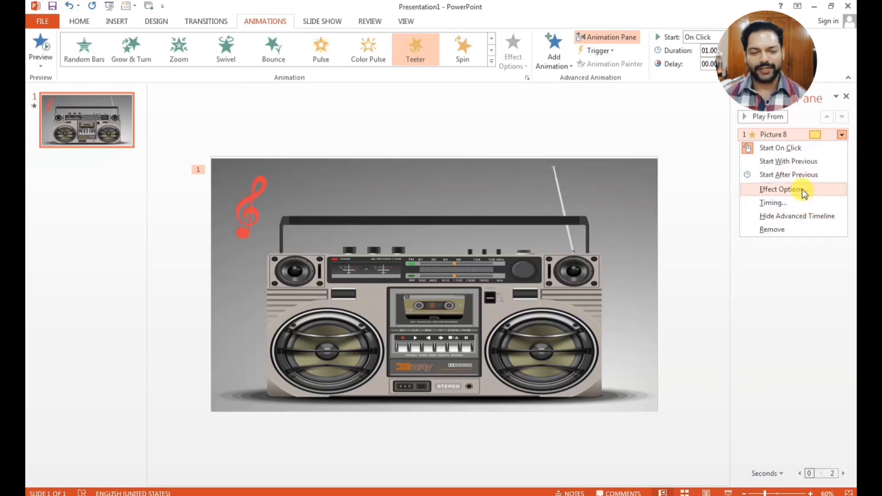
pyautogui.click(780, 189)
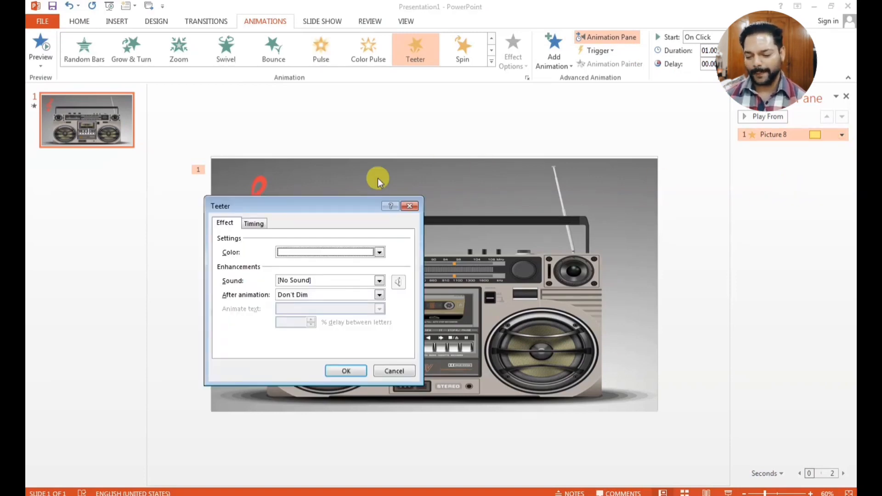
pyautogui.click(252, 224)
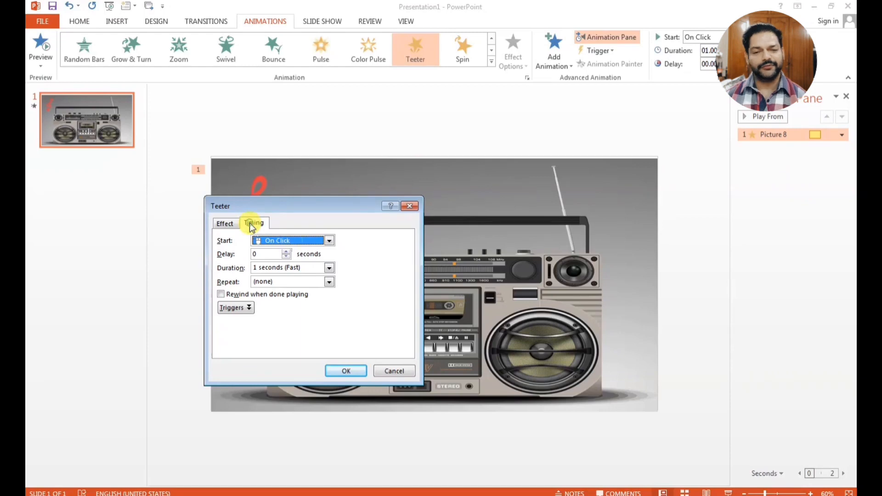
pyautogui.click(289, 240)
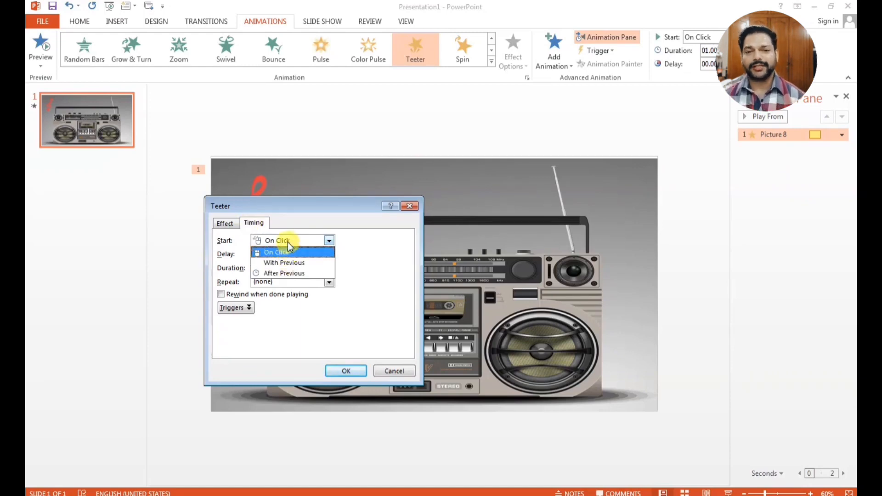
pyautogui.click(289, 262)
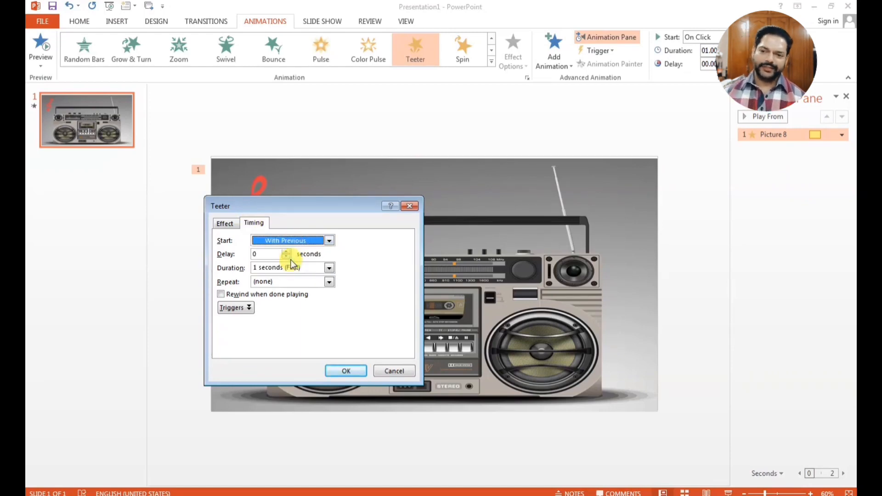
pyautogui.click(287, 252)
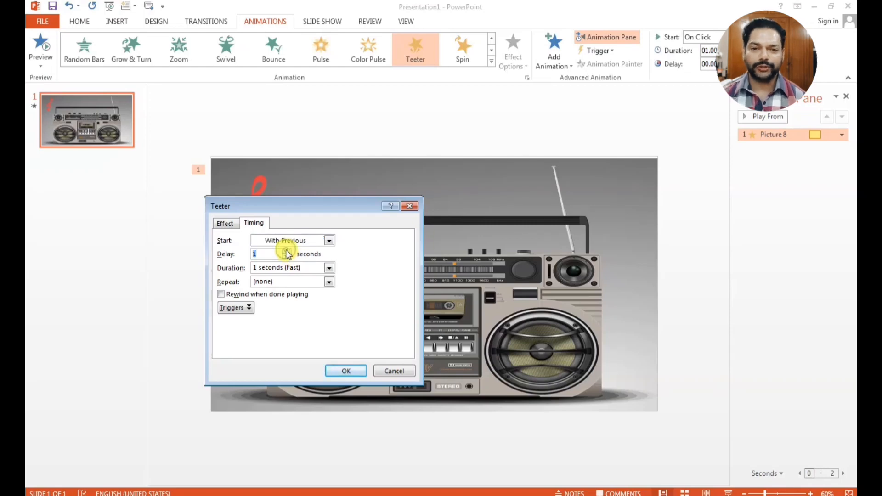
# - Set the Teeter duration to 3 seconds (Slow), repeat it Until End of Slide, and apply the timing
pyautogui.click(329, 267)
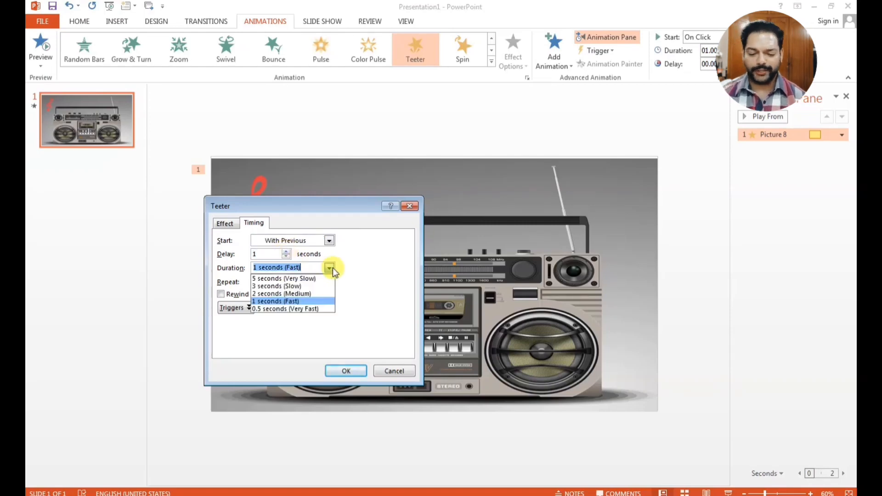
pyautogui.click(298, 285)
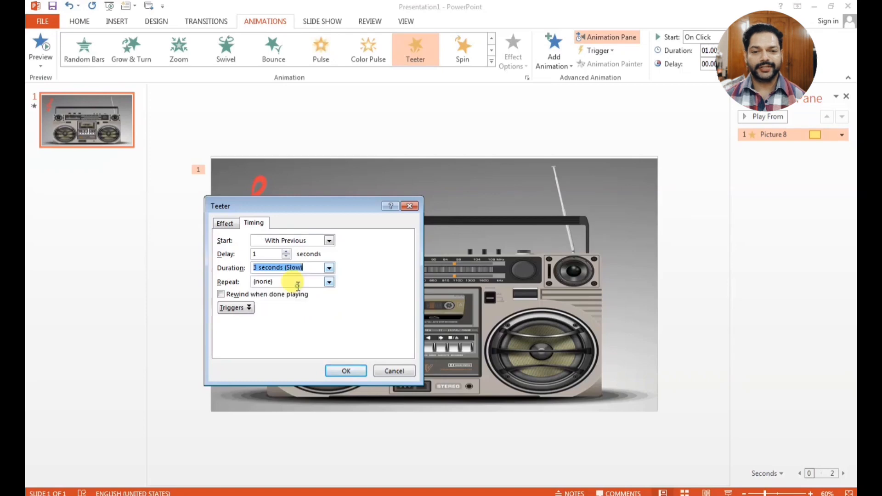
pyautogui.click(328, 282)
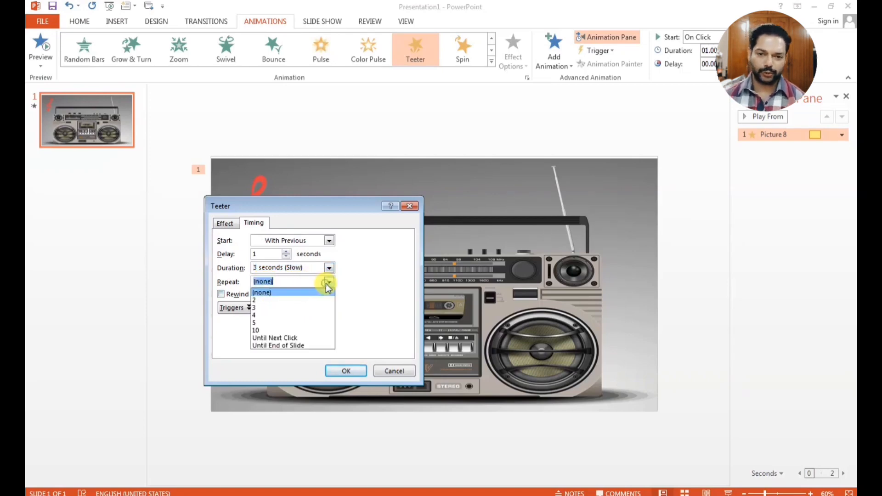
pyautogui.click(311, 346)
pyautogui.click(346, 371)
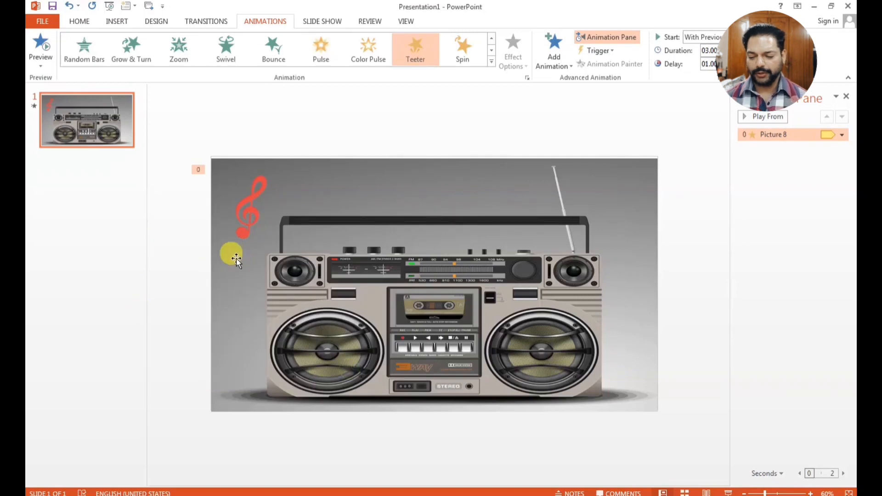
# - Copy the animated treble clef to the slide's upper-right corner and shrink the copy
pyautogui.click(239, 217)
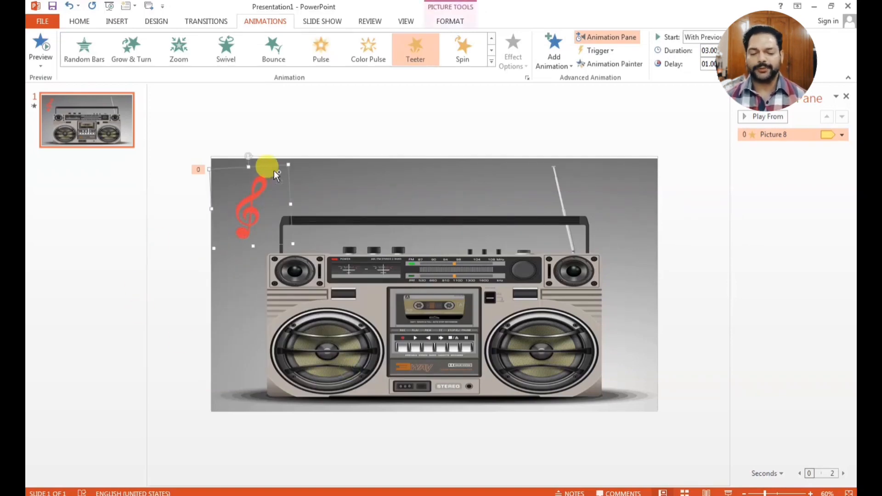
pyautogui.moveTo(275, 173); pyautogui.dragTo(636, 193)
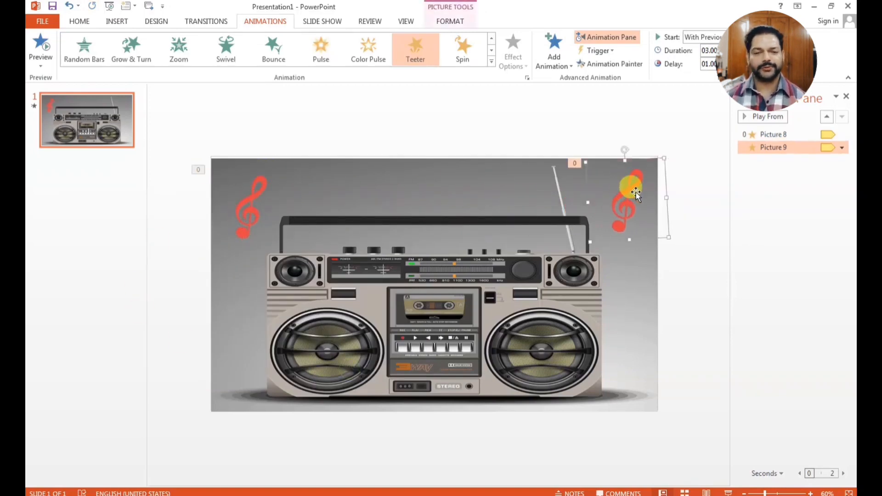
pyautogui.moveTo(664, 159); pyautogui.dragTo(626, 187)
# - Duplicate the small treble clef, rotate the copy counterclockwise, and place it just left of the small clef
pyautogui.hotkey('ctrl', 'd')
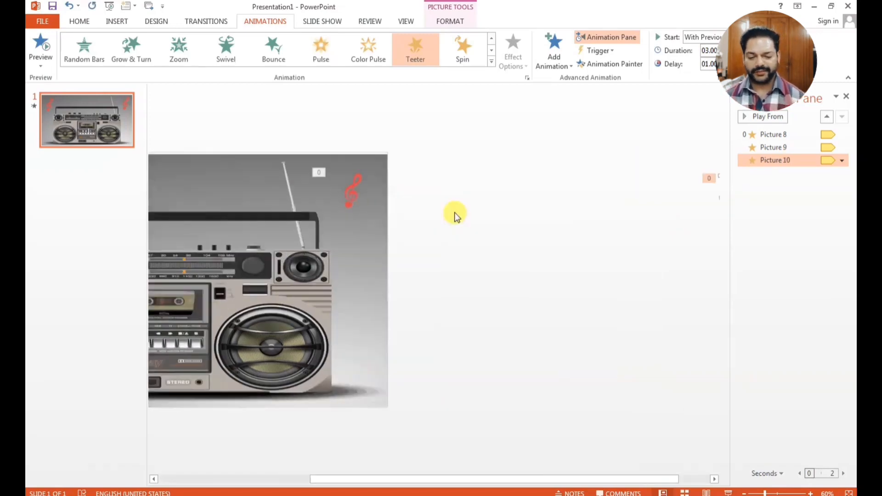
pyautogui.moveTo(691, 195); pyautogui.dragTo(242, 189)
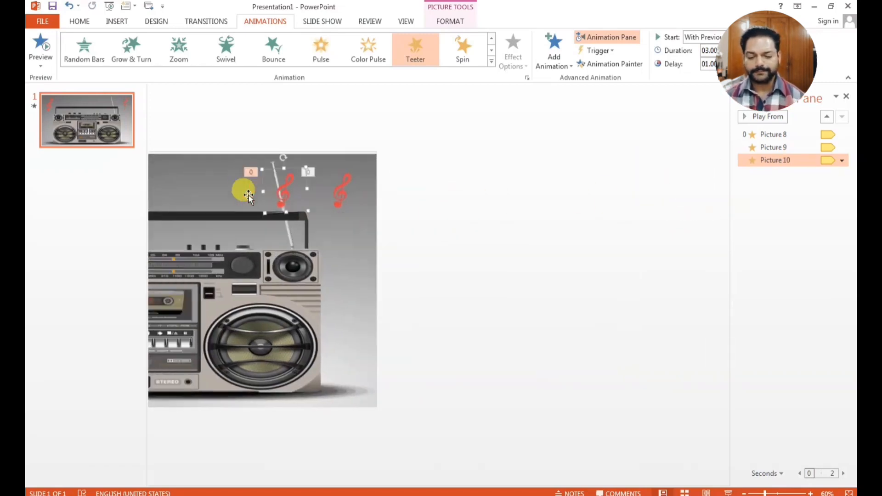
pyautogui.moveTo(553, 181); pyautogui.dragTo(602, 181)
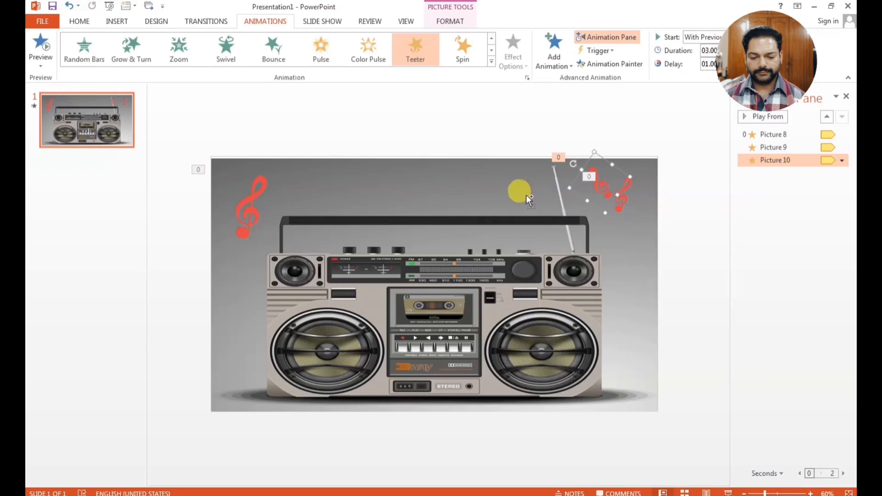
# - Duplicate the rotated small clef and place the copy beside the large clef in the slide's upper-left corner
pyautogui.hotkey('ctrl', 'd')
pyautogui.moveTo(573, 166); pyautogui.dragTo(281, 188)
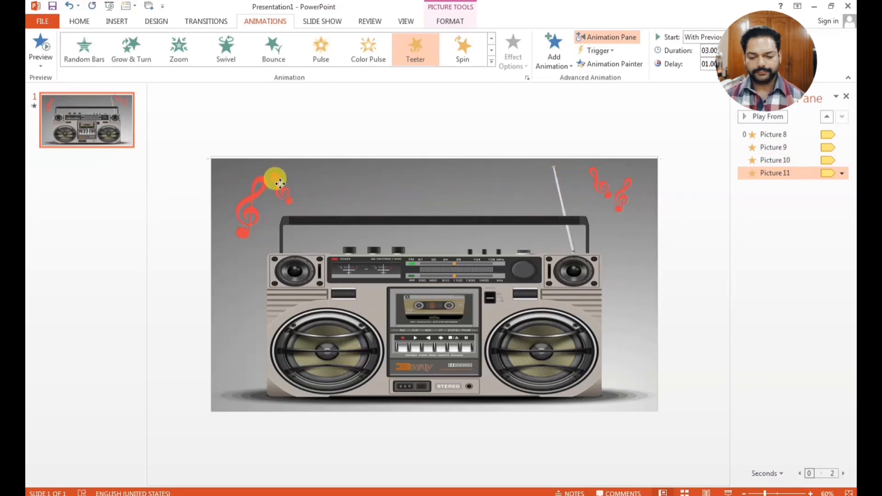
# - Deselect the clef and run the slide show from the beginning to check the clef animations
pyautogui.click(384, 117)
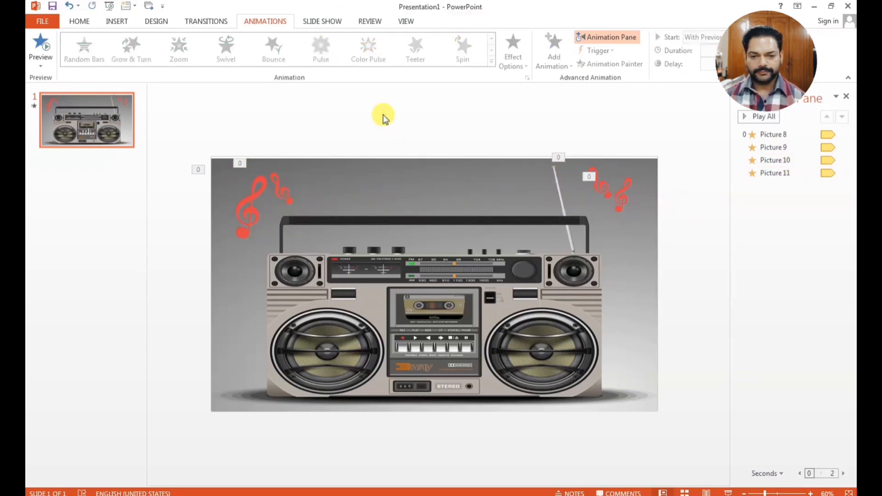
pyautogui.press('F5')
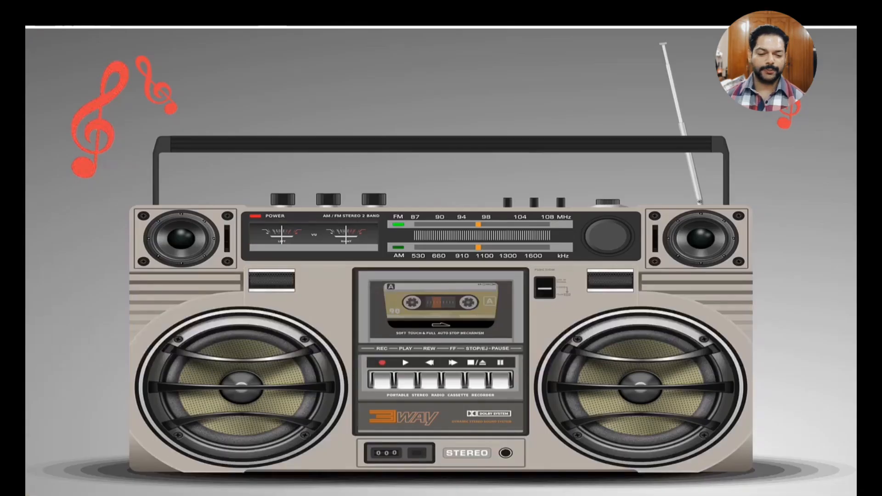